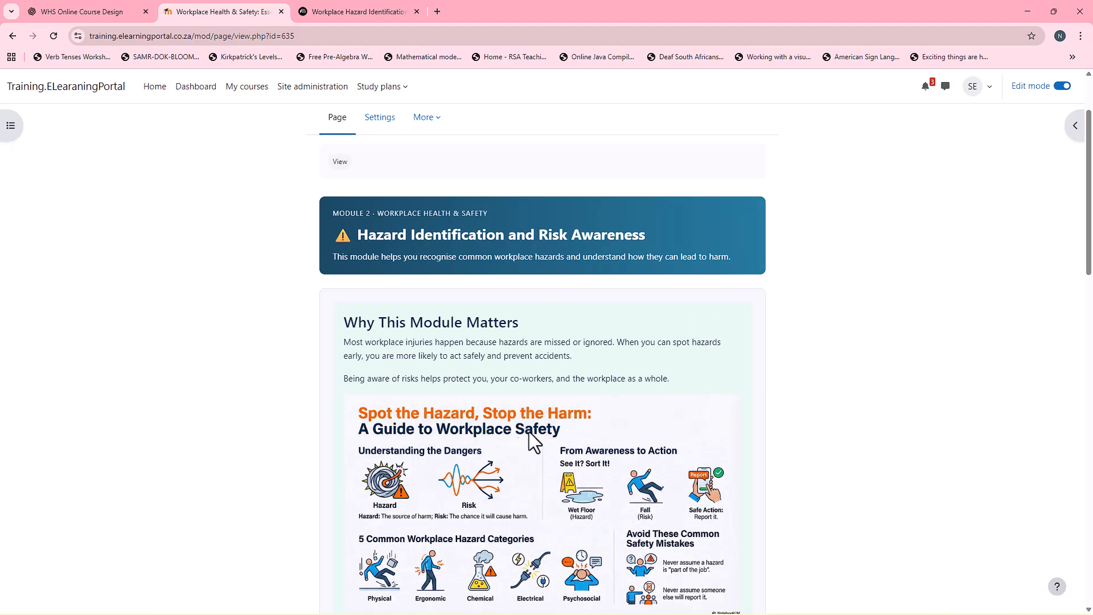
Examine the finished Hazard Identification and Risk Awareness page in Moodle and the ChatGPT prompt for its content
scroll(607, 443, "down", 1)
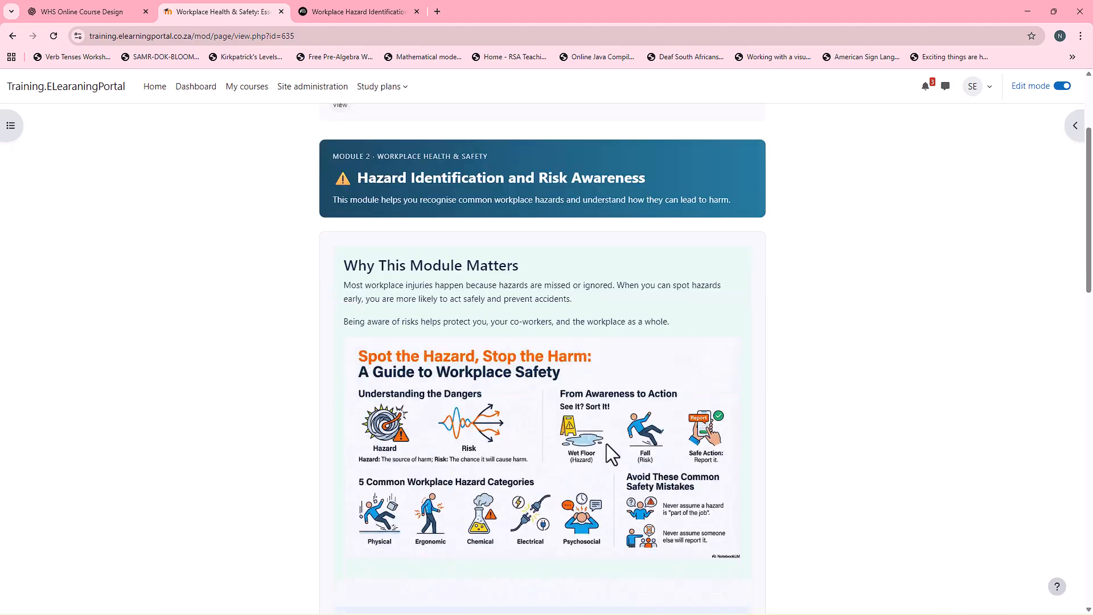
scroll(606, 443, "down", 4)
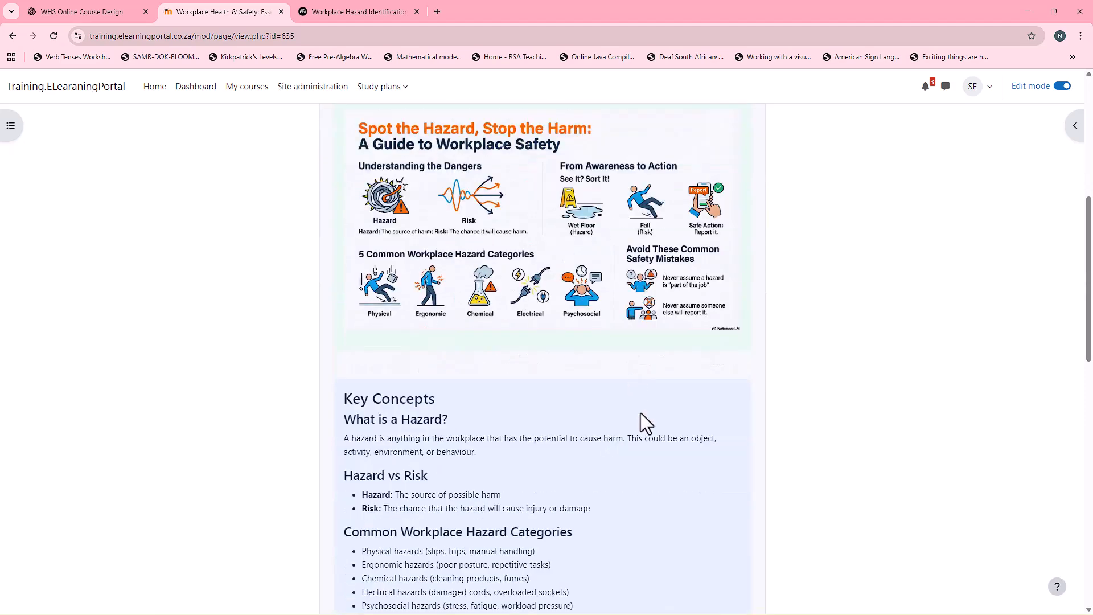
scroll(632, 399, "down", 1)
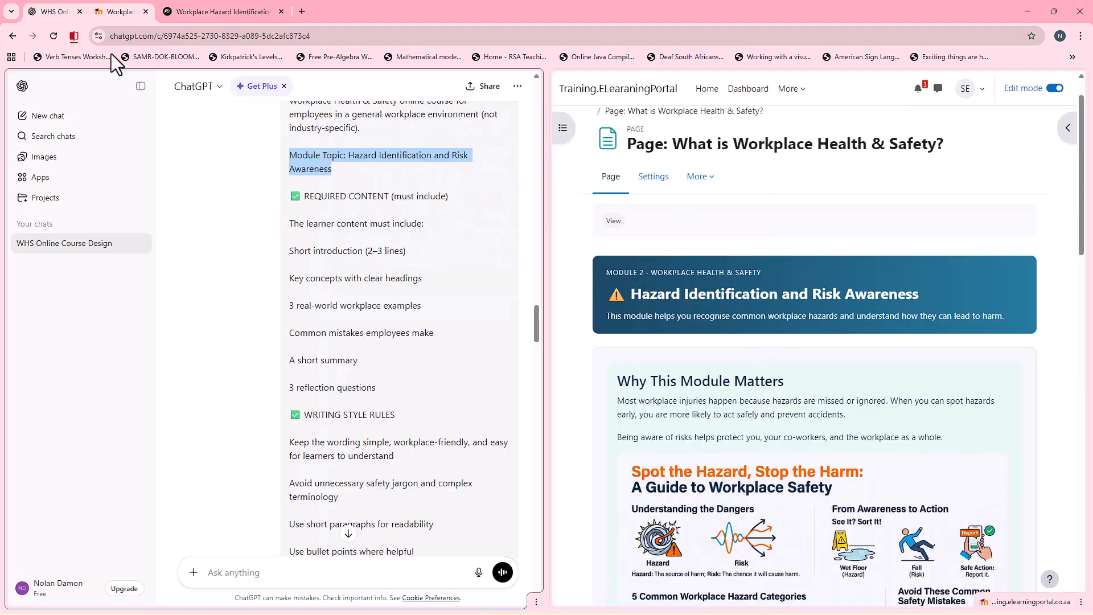
left_click(73, 38)
left_click(102, 60)
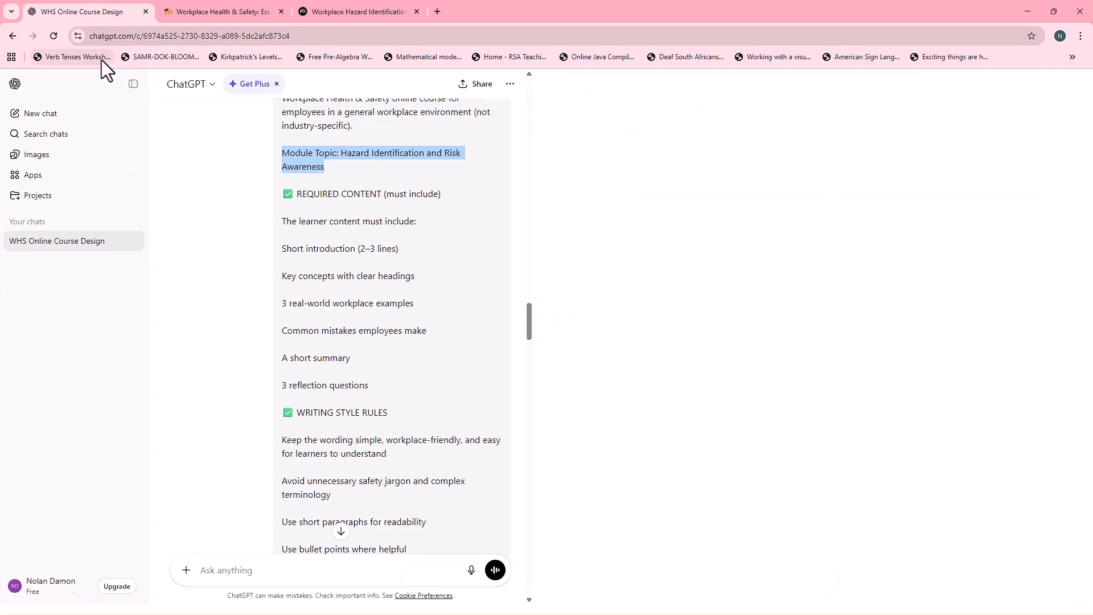
scroll(671, 363, "down", 3)
left_click(200, 10)
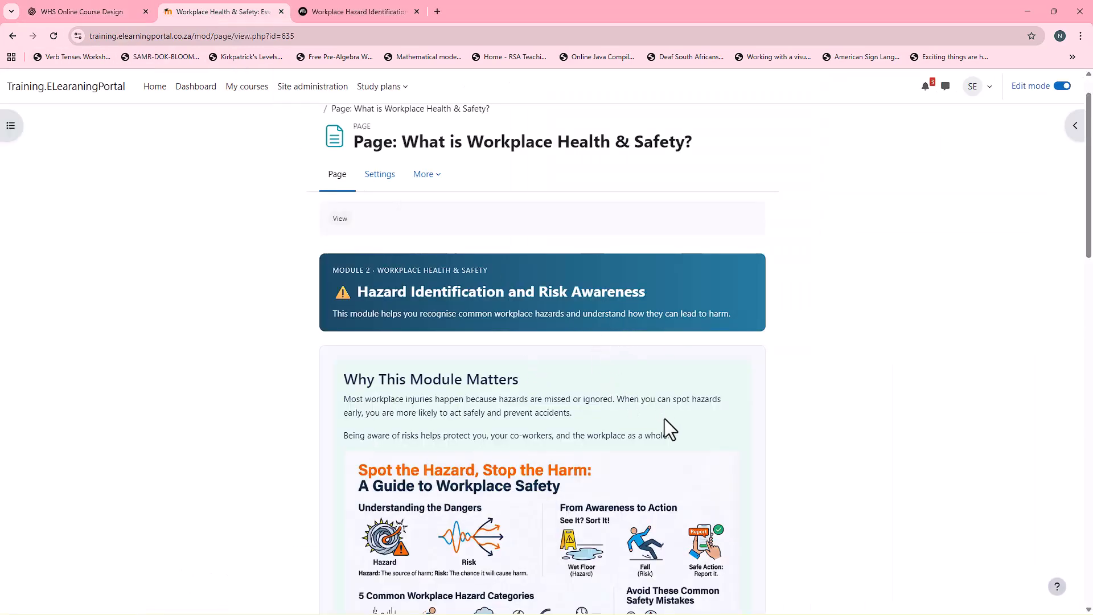
scroll(635, 425, "down", 2)
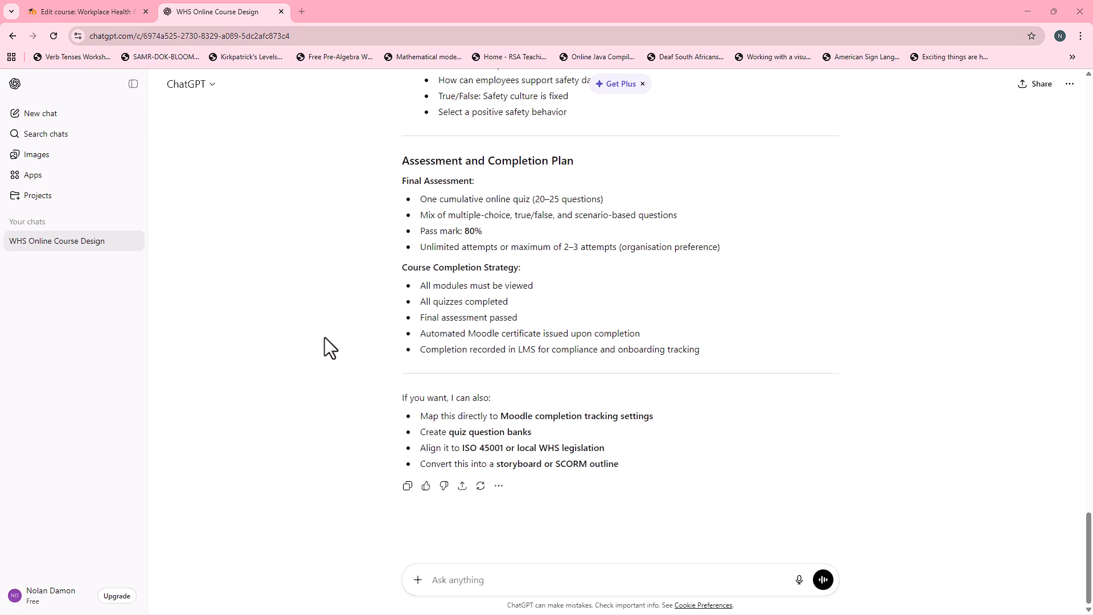
Paste the prompt requesting full Module 2 learner content on Hazard Identification and Risk Awareness into the WHS Online Course Design chat
key("ctrl+v")
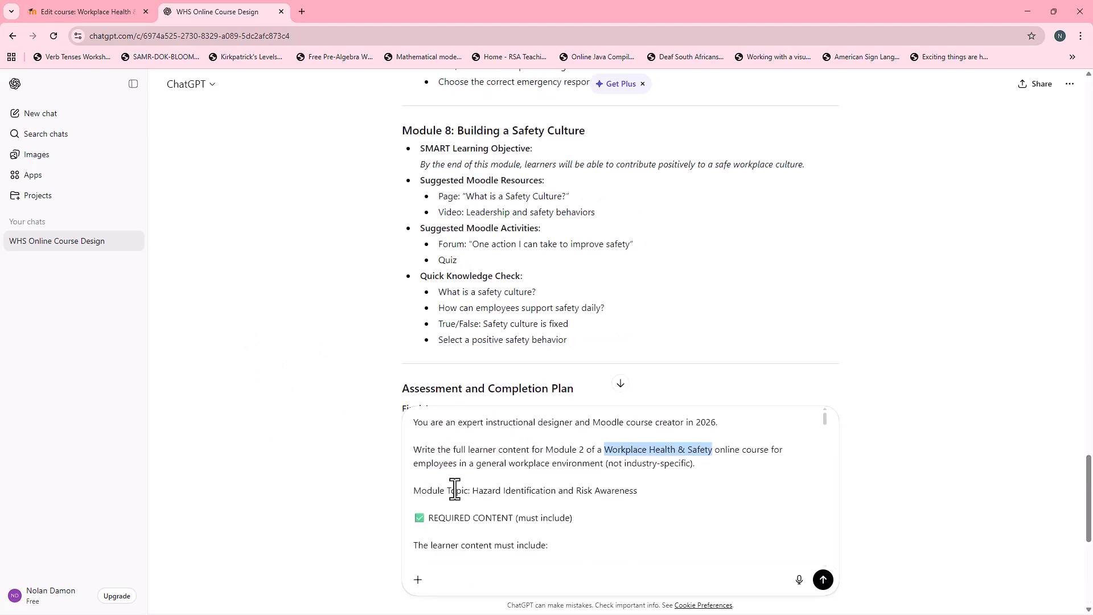
left_click(489, 478)
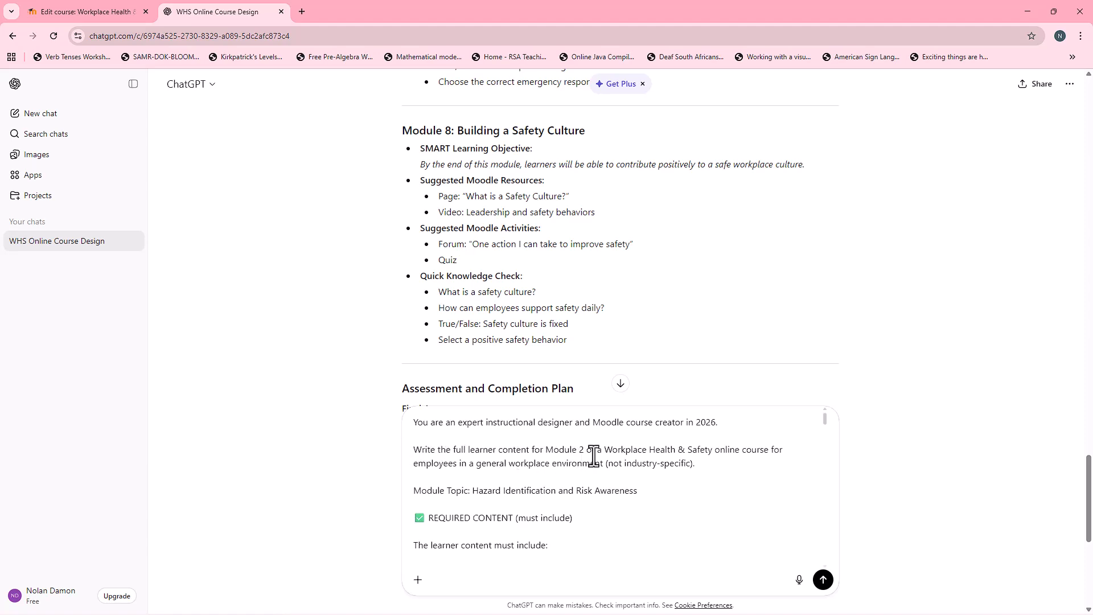
Review the pasted prompt's required content, writing style, layout and styling, and final output rules before sending it
scroll(512, 492, "down", 1)
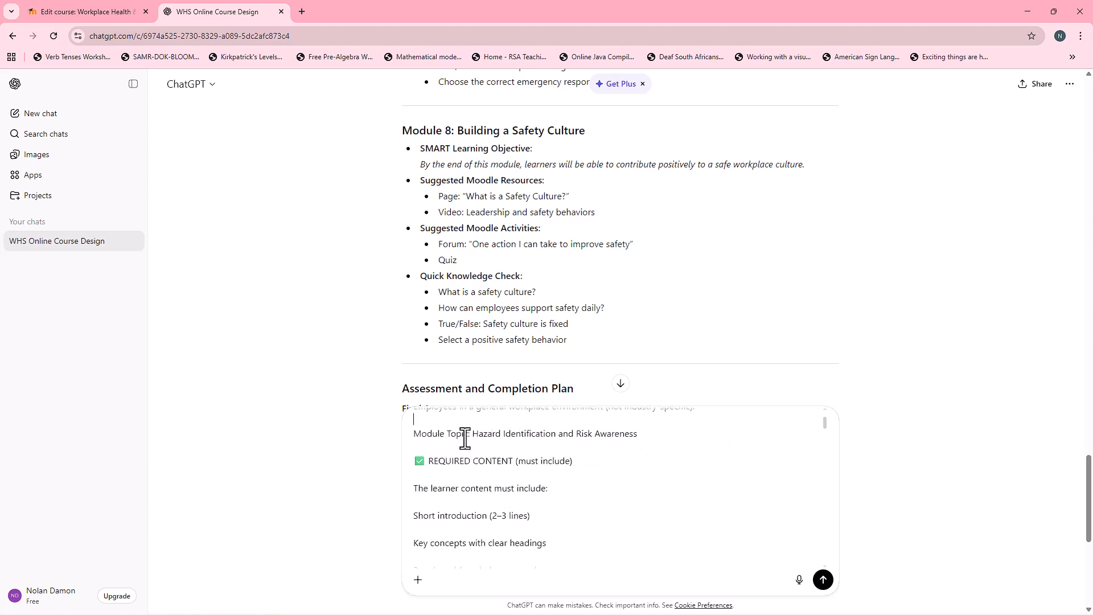
scroll(502, 455, "down", 1)
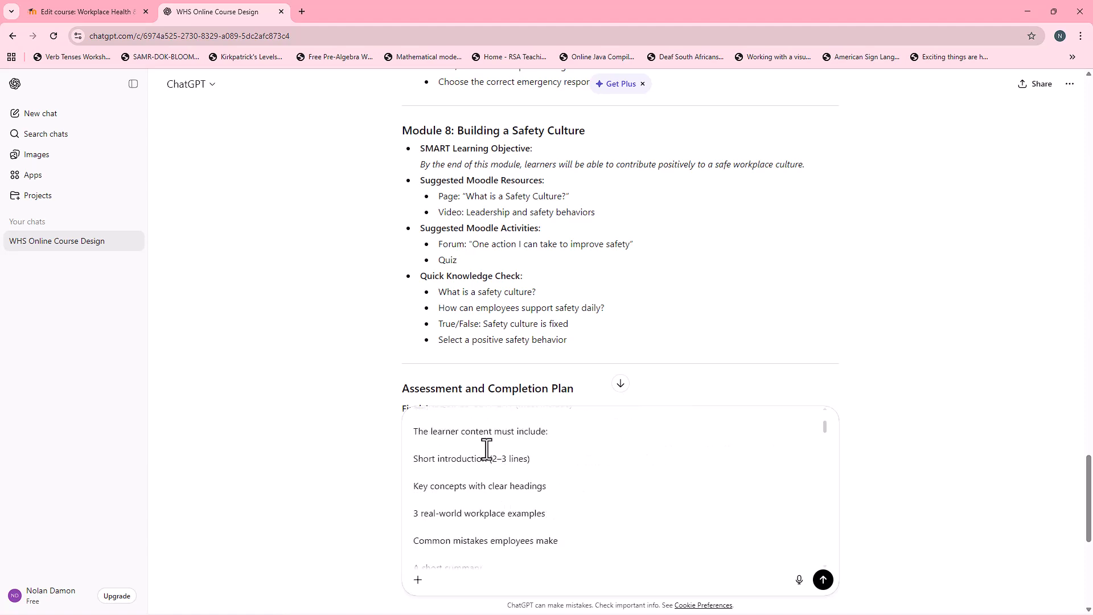
scroll(484, 453, "up", 1)
scroll(511, 470, "down", 2)
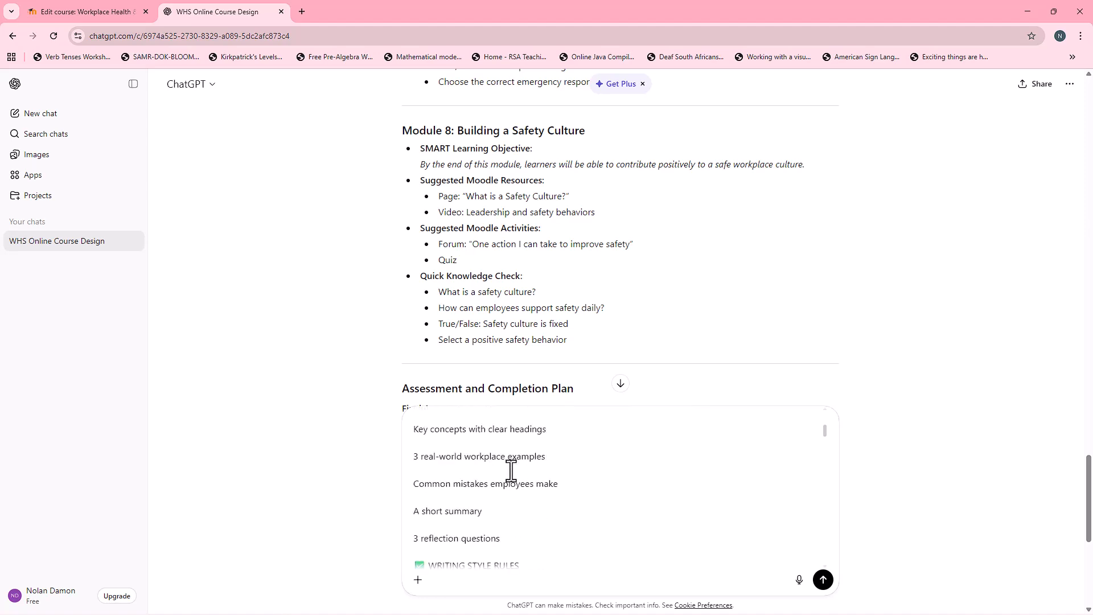
scroll(511, 470, "down", 1)
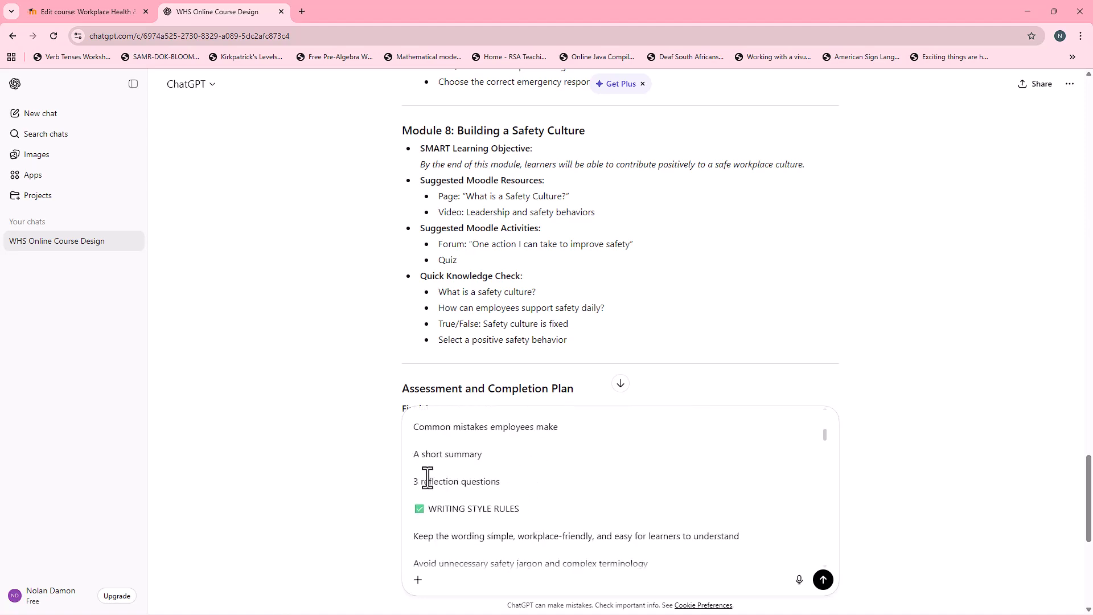
scroll(427, 479, "up", 1)
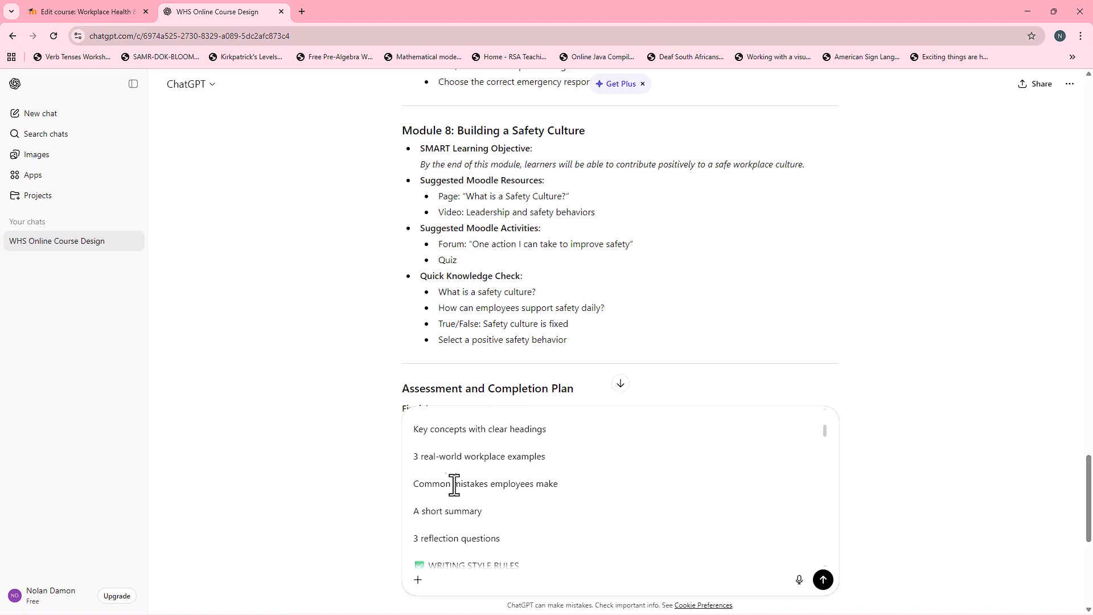
scroll(445, 475, "up", 1)
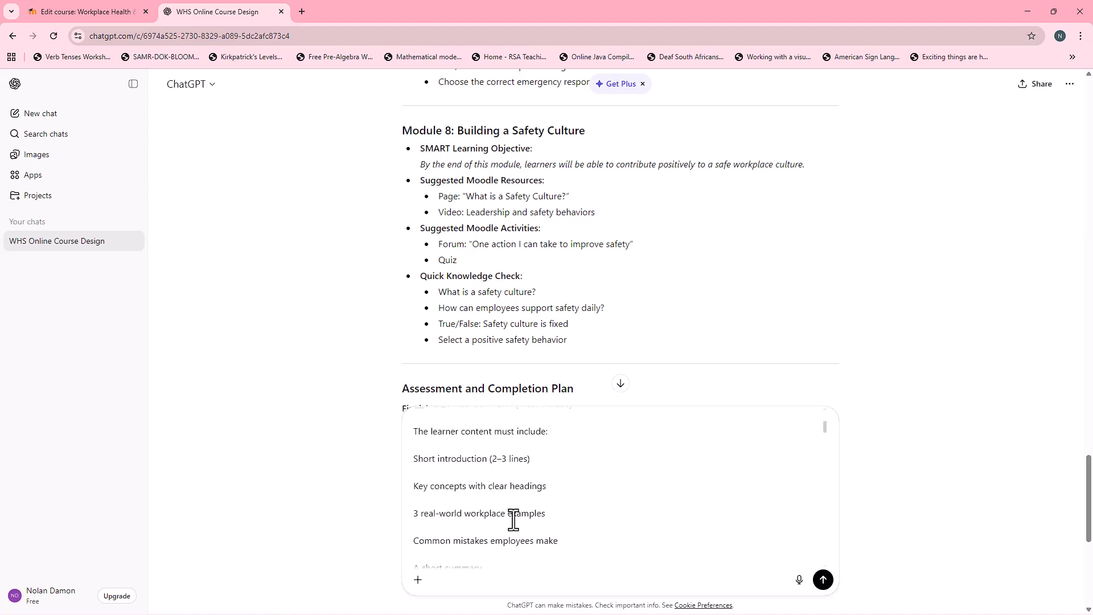
scroll(517, 493, "down", 1)
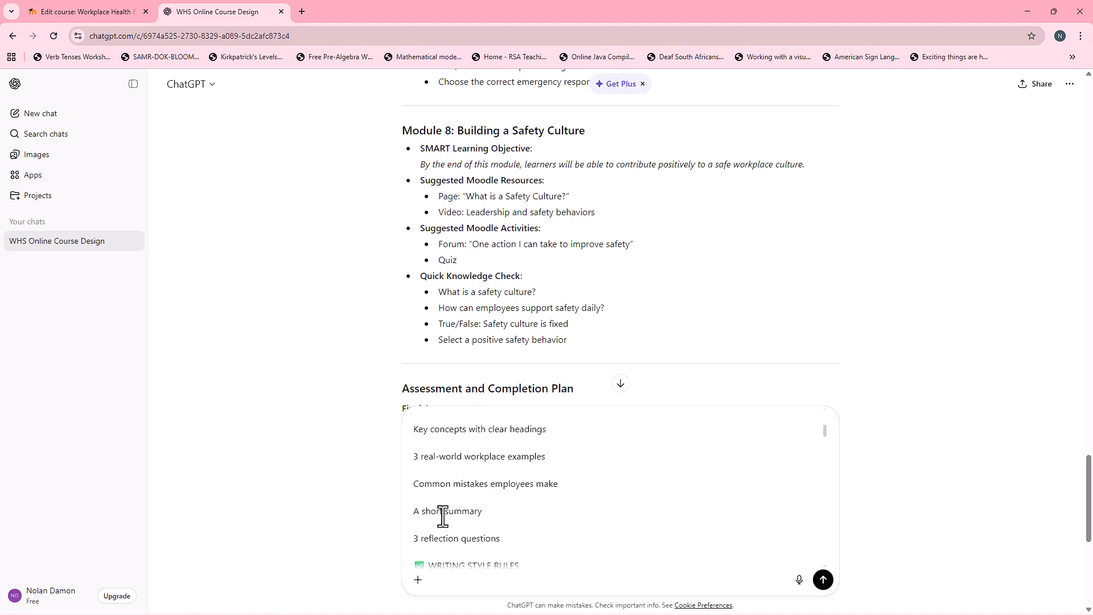
scroll(463, 515, "down", 1)
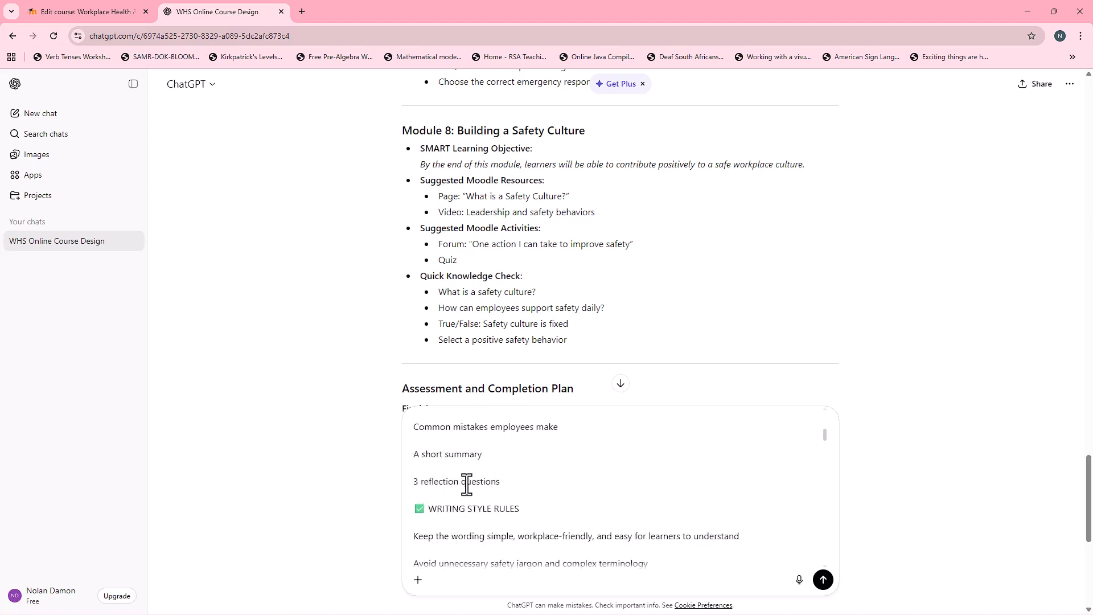
scroll(521, 481, "down", 1)
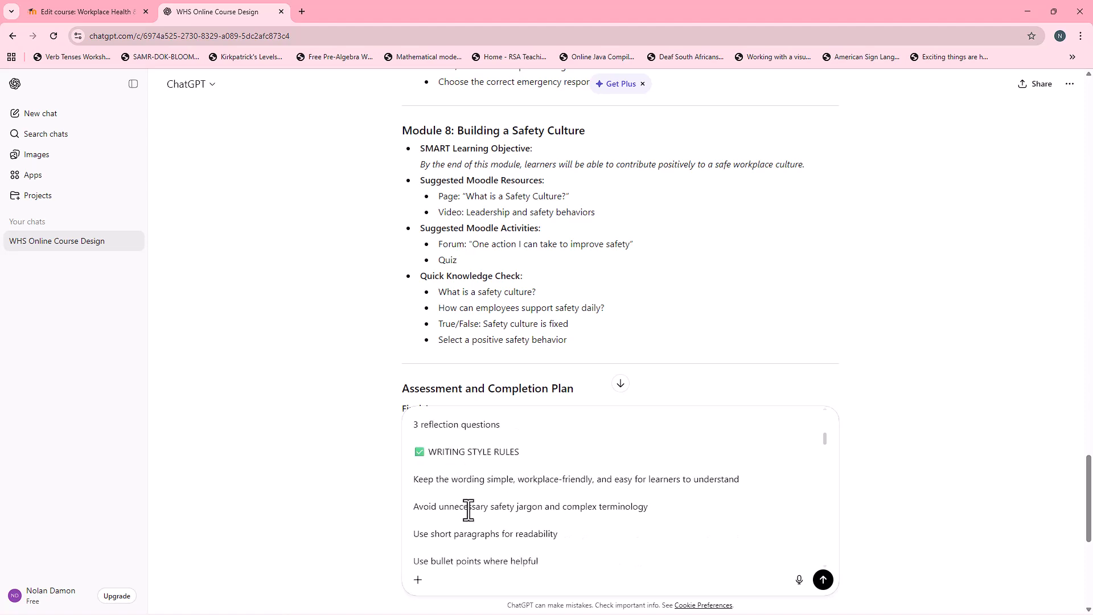
scroll(468, 513, "down", 3)
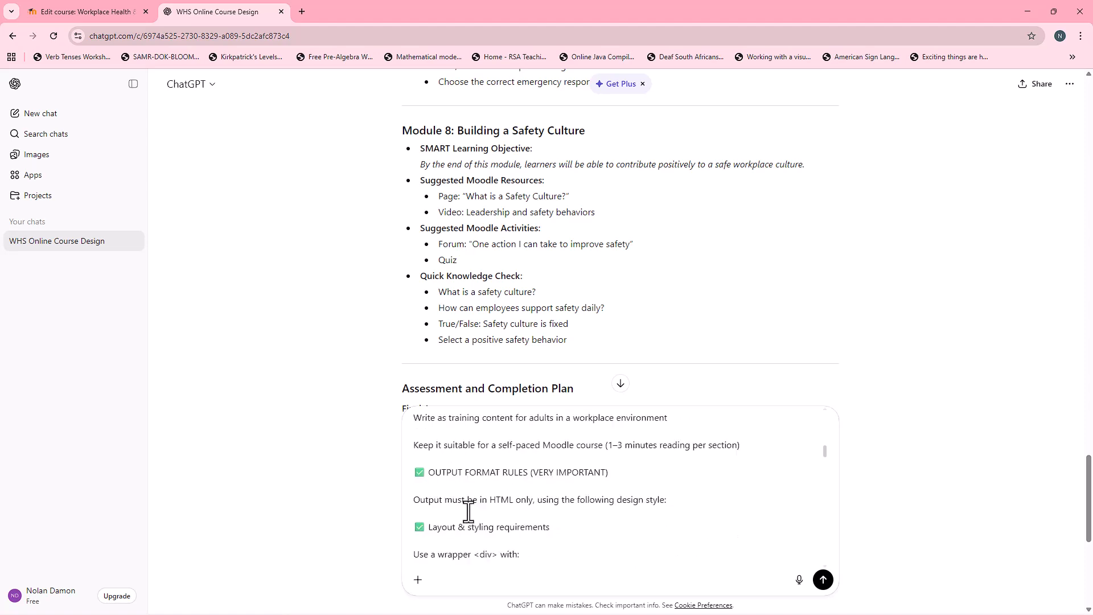
scroll(509, 480, "down", 2)
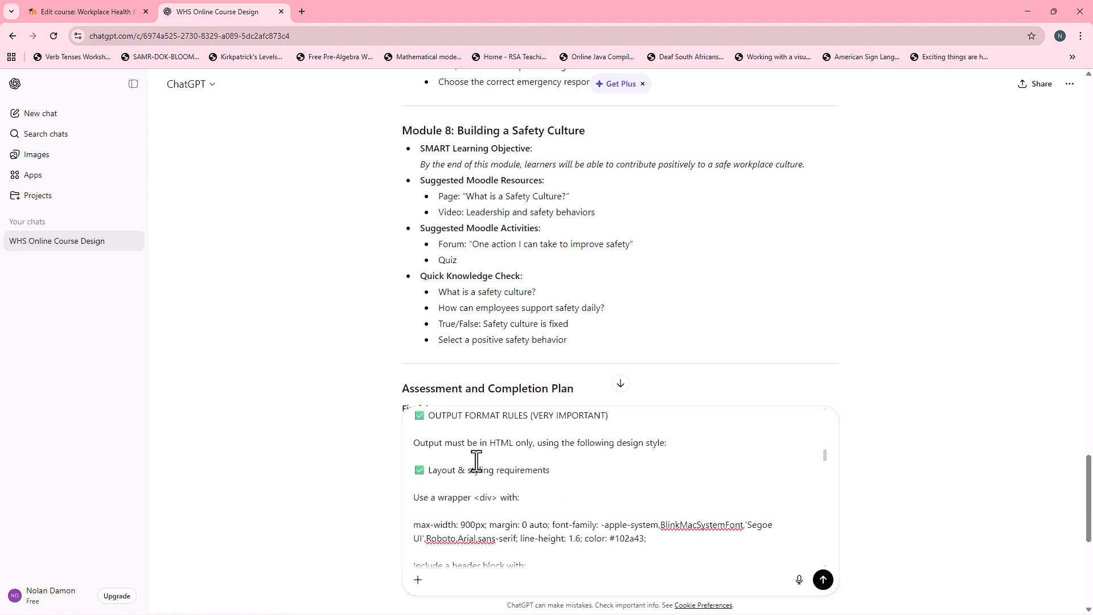
scroll(476, 460, "down", 2)
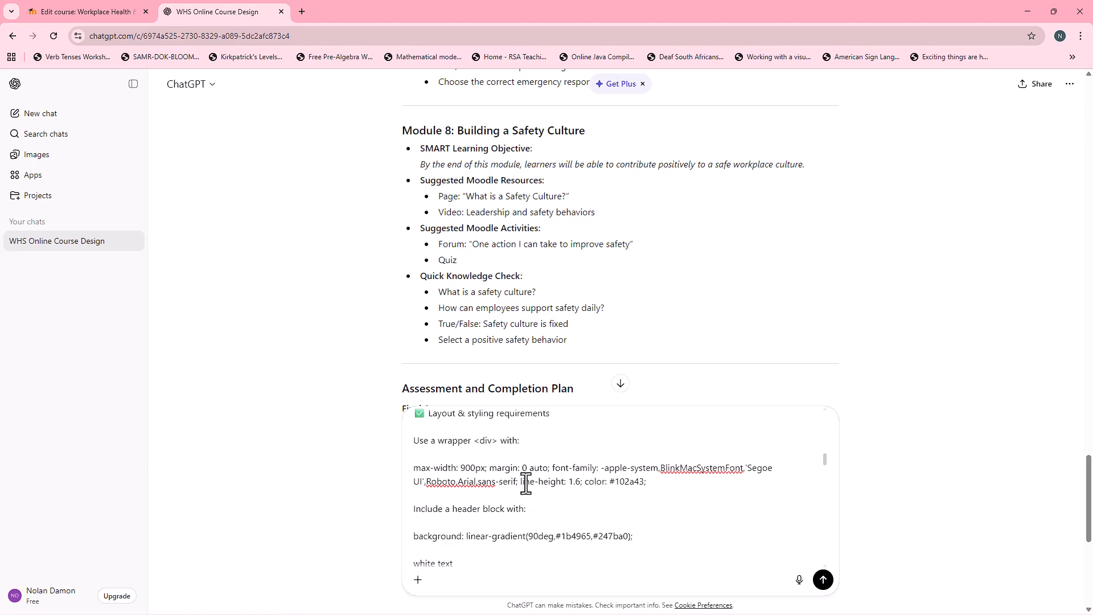
scroll(525, 483, "down", 15)
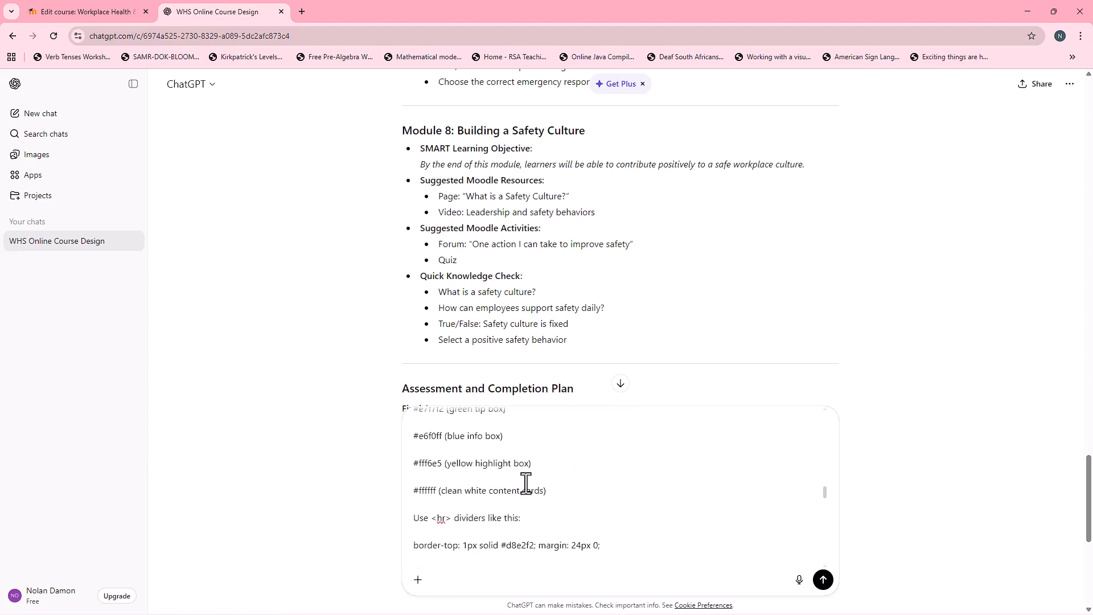
scroll(525, 483, "down", 5)
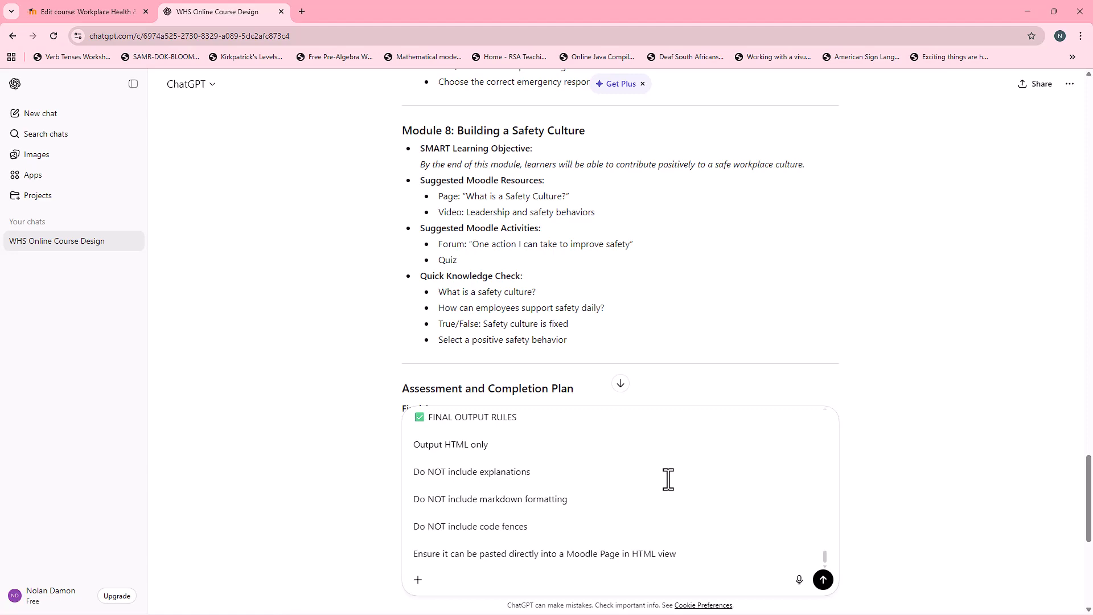
Send the Module 2 prompt to ChatGPT and copy the generated HTML code
left_click(823, 579)
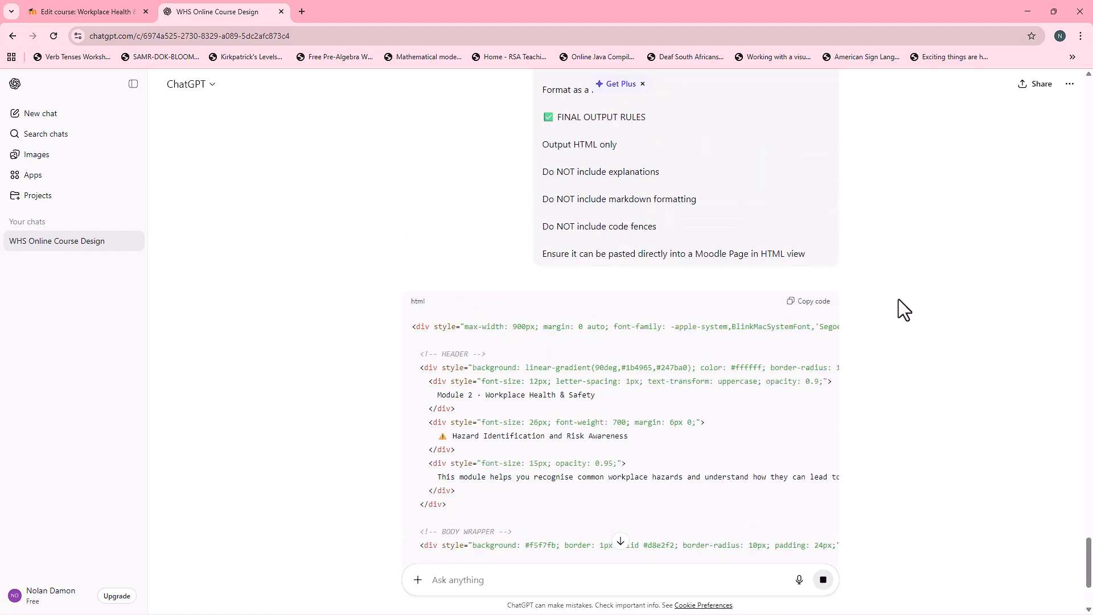
scroll(898, 299, "up", 3)
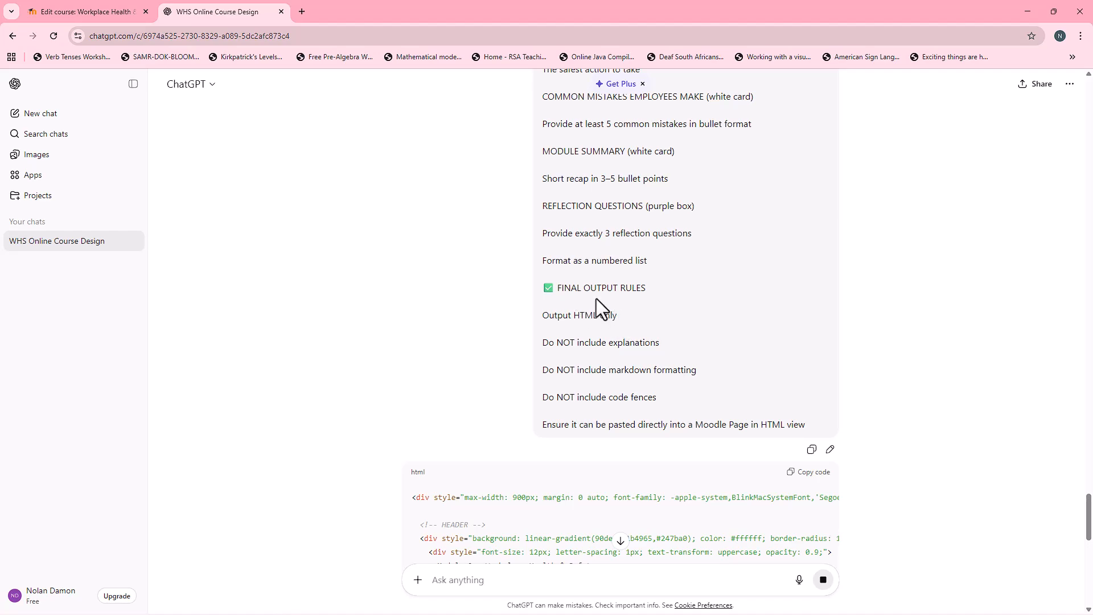
scroll(312, 378, "down", 3)
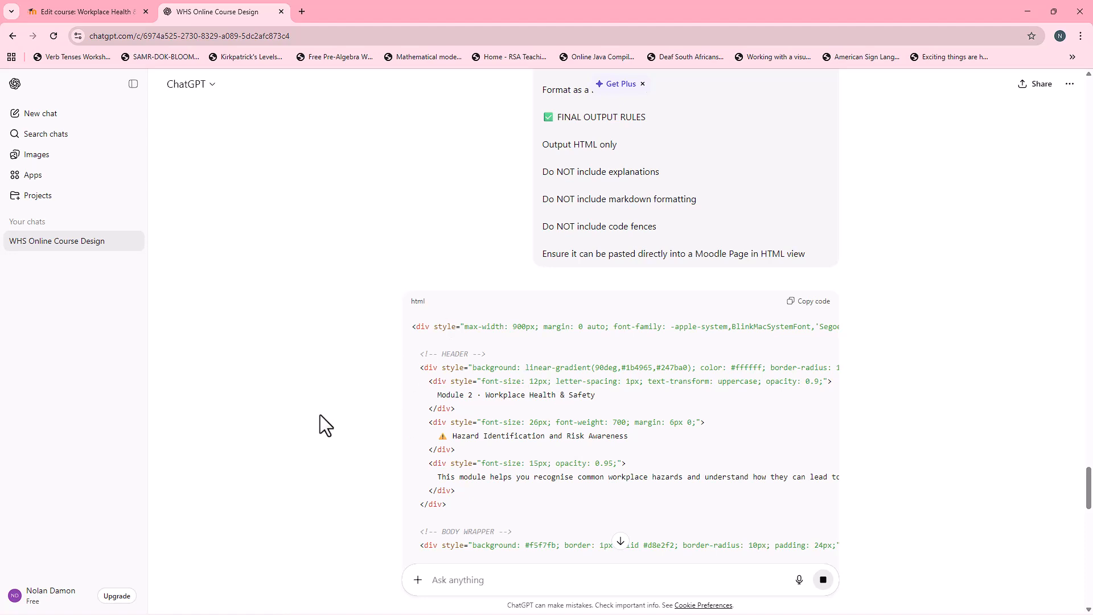
scroll(616, 375, "down", 1)
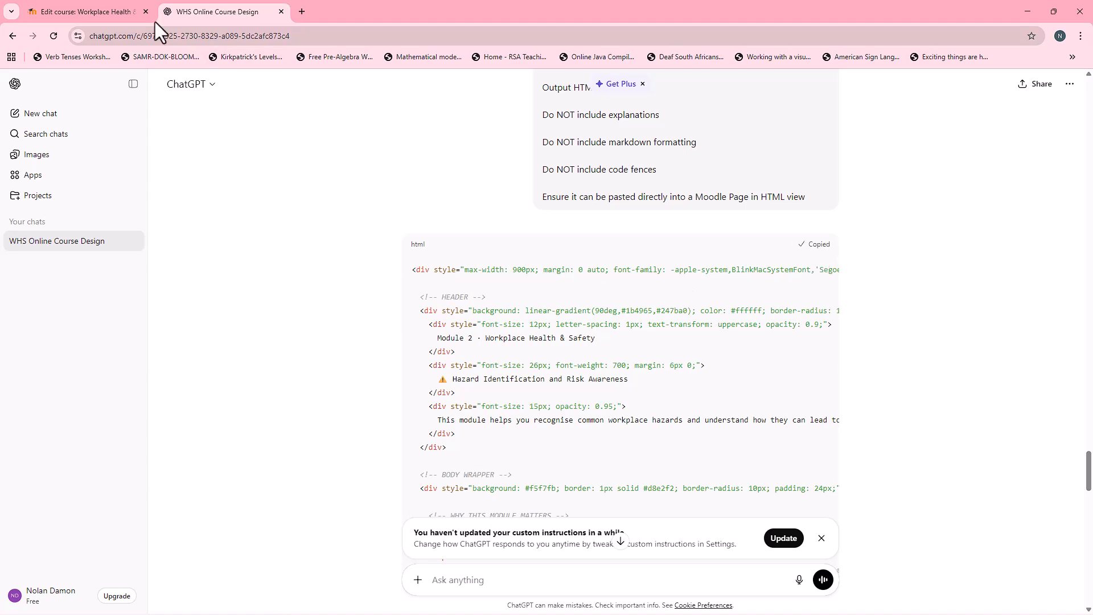
Switch to the Moodle course and open the settings of Module 2's page "What is Workplace Health & Safety?"
left_click(99, 11)
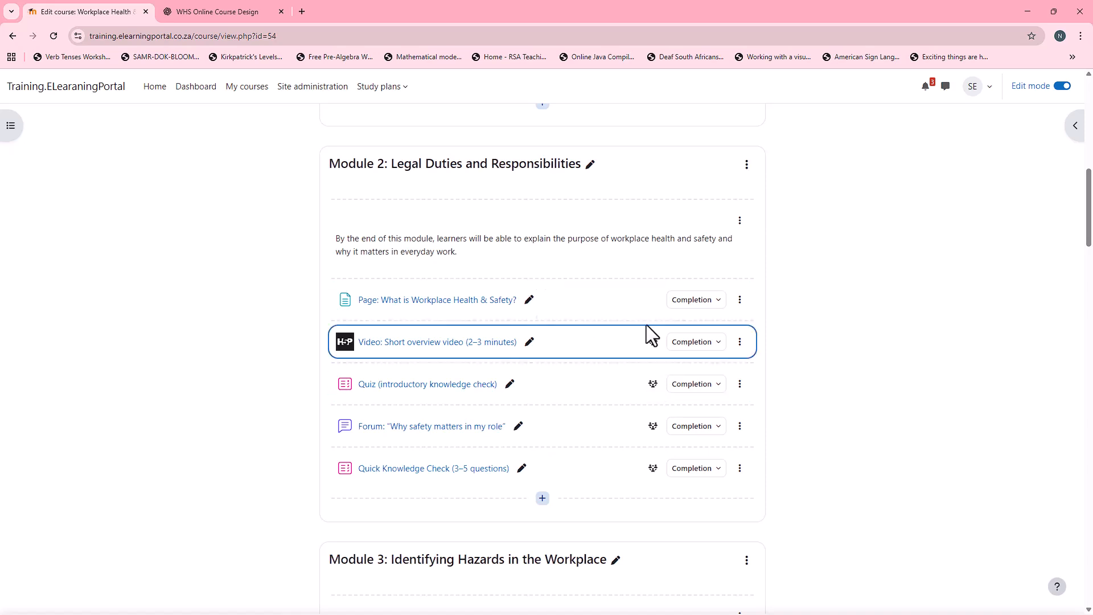
left_click(440, 301)
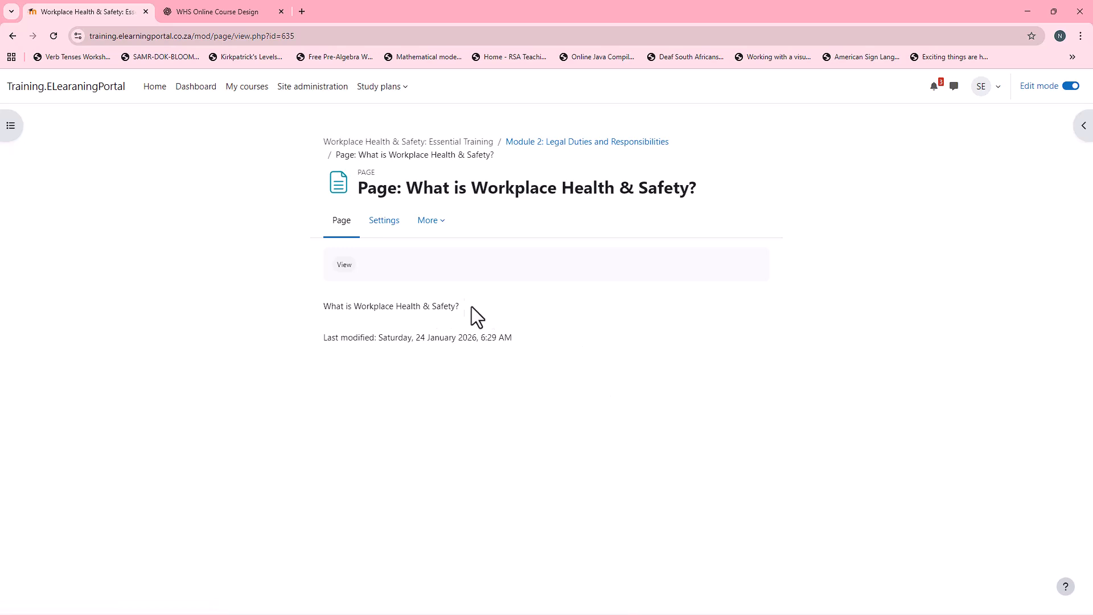
left_click(383, 221)
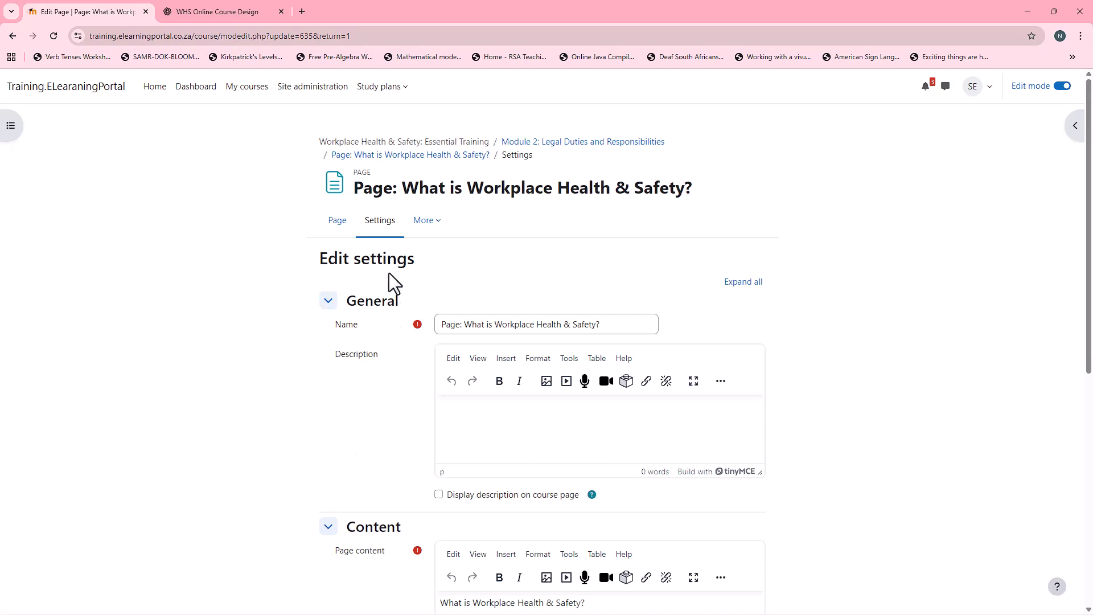
left_click(336, 222)
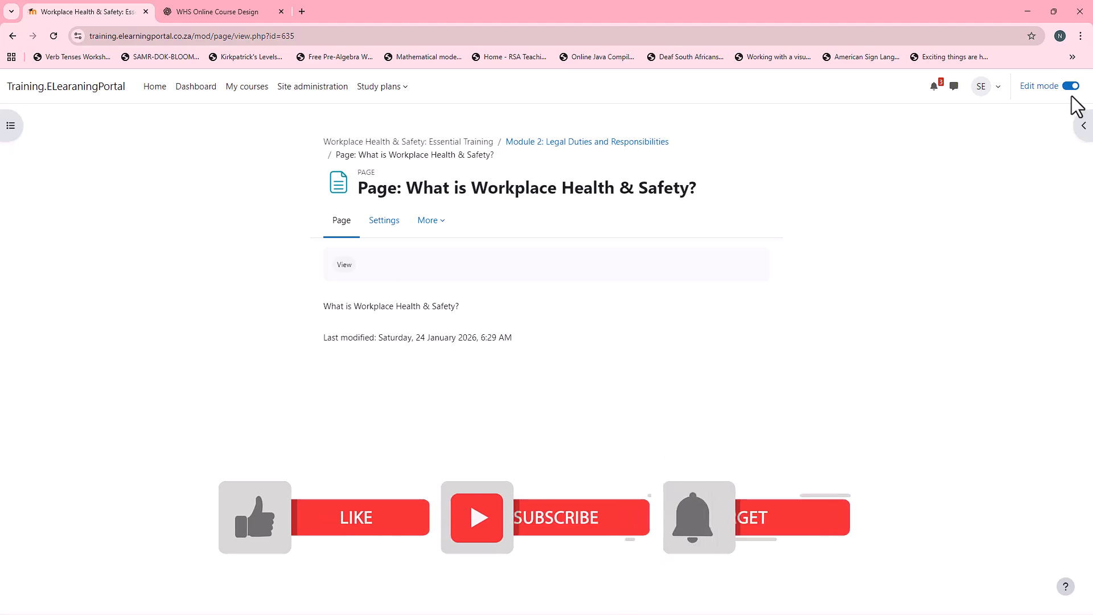
left_click(381, 224)
Delete the placeholder text "What is Workplace Health & Safety?" from the page content
scroll(357, 407, "down", 4)
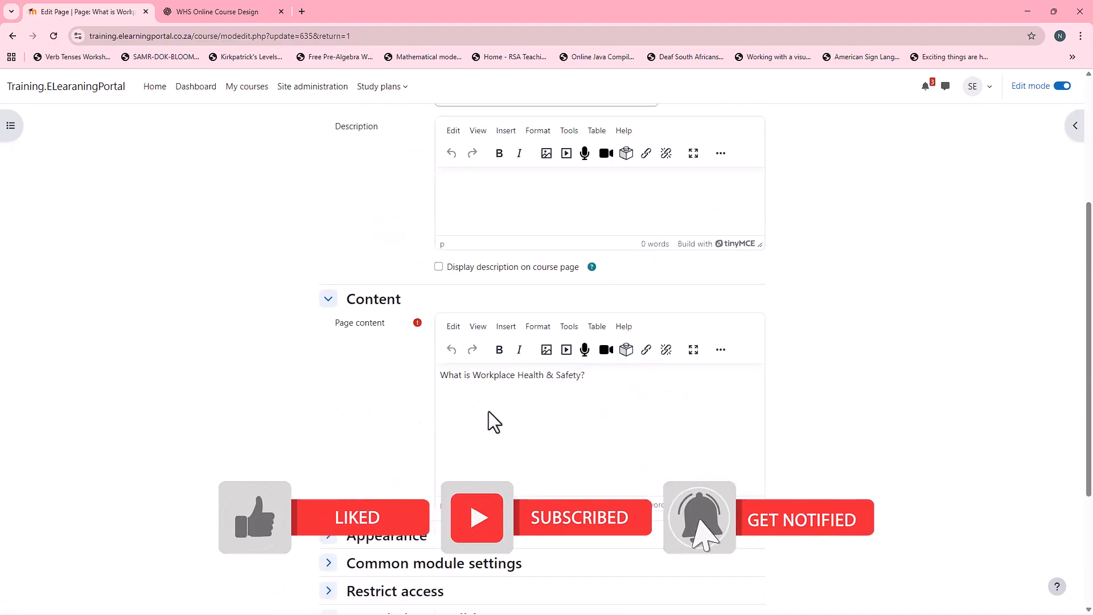
left_click_drag(441, 376, 627, 376)
key("BackSpace")
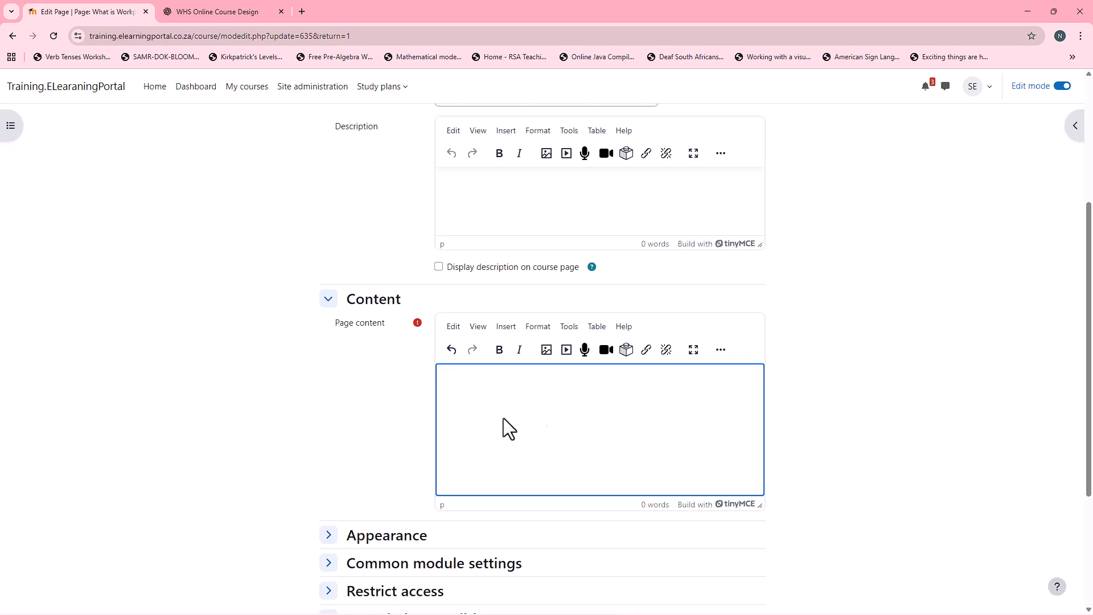
Paste the copied Module 2 HTML into the page content's source code and save it
left_click(479, 328)
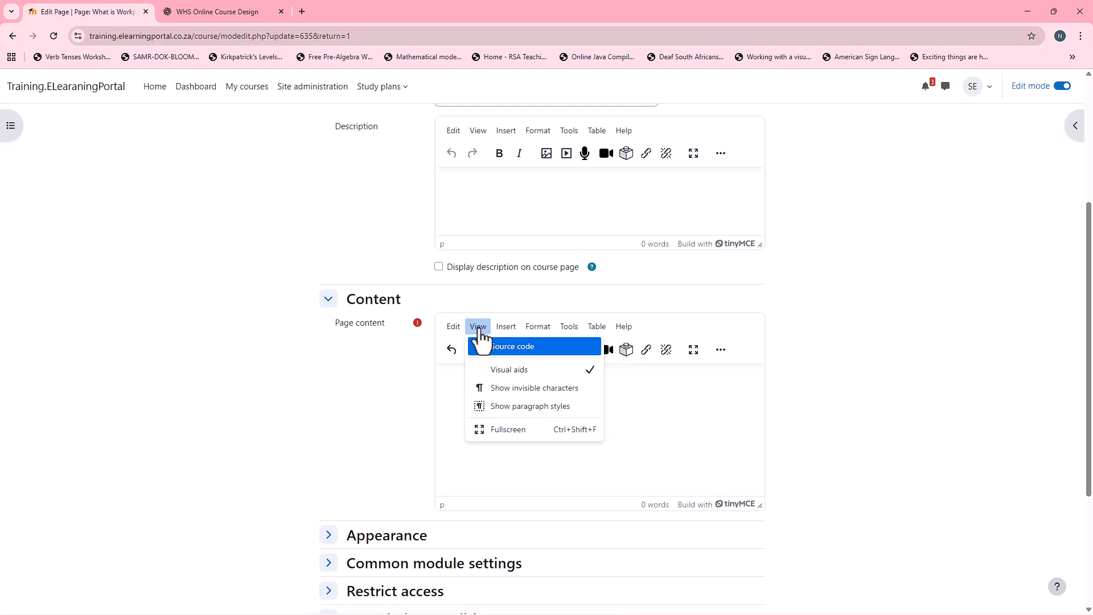
left_click(502, 346)
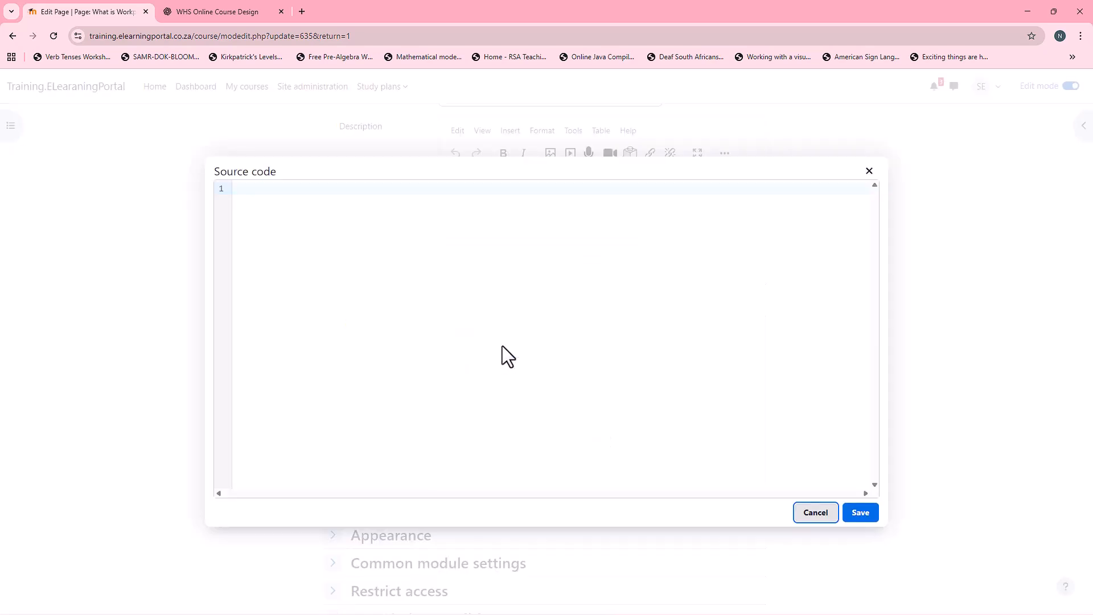
left_click(443, 193)
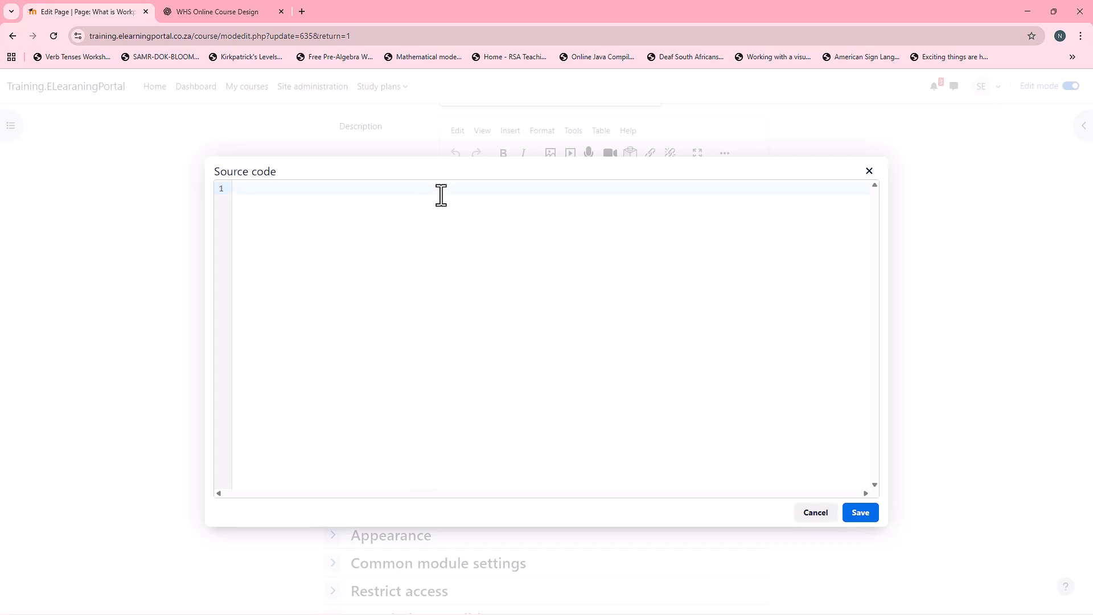
key("ctrl+v")
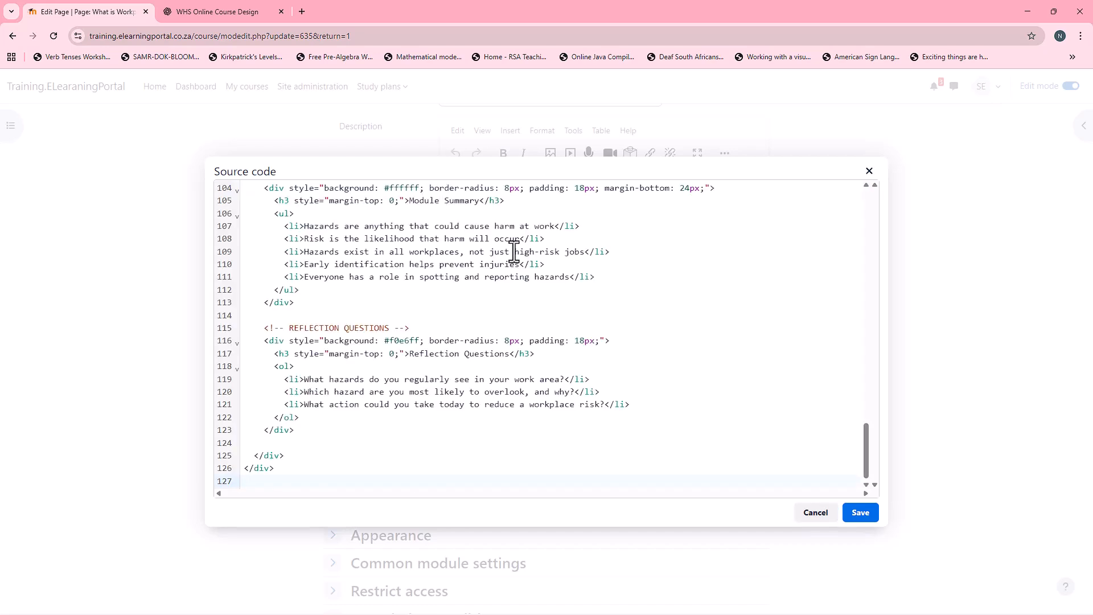
left_click(861, 516)
Save the page settings and display the finished Module 2 page
scroll(302, 421, "down", 1)
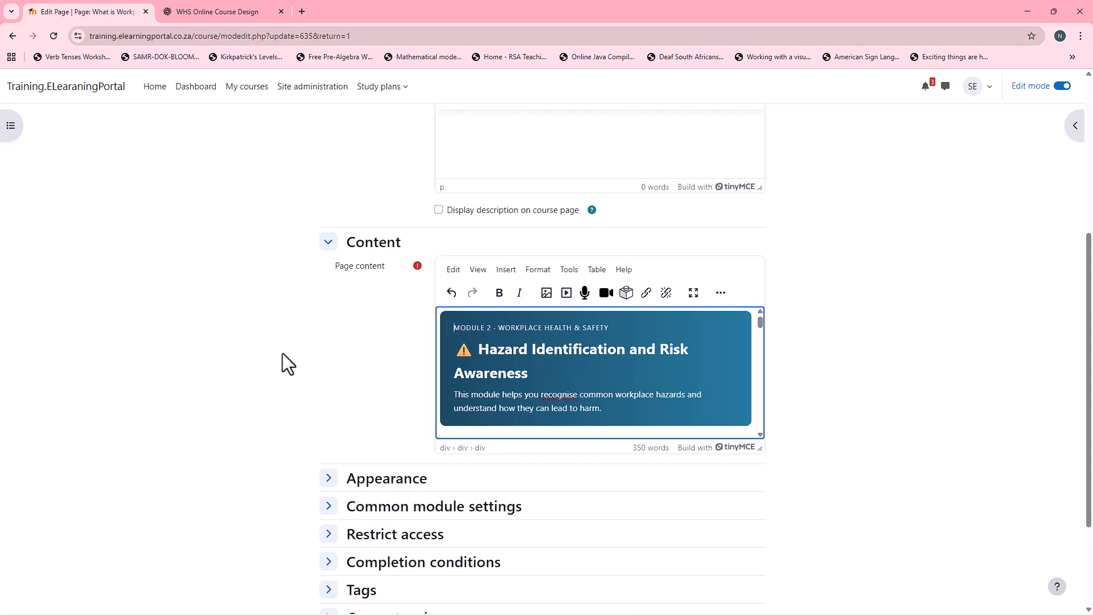
scroll(260, 350, "down", 3)
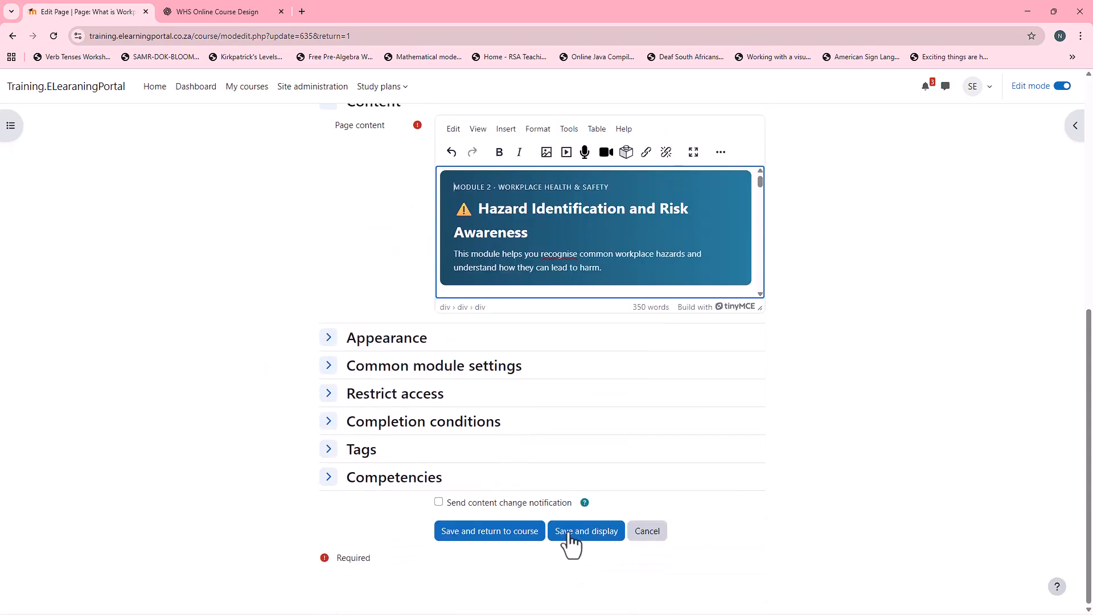
left_click(588, 532)
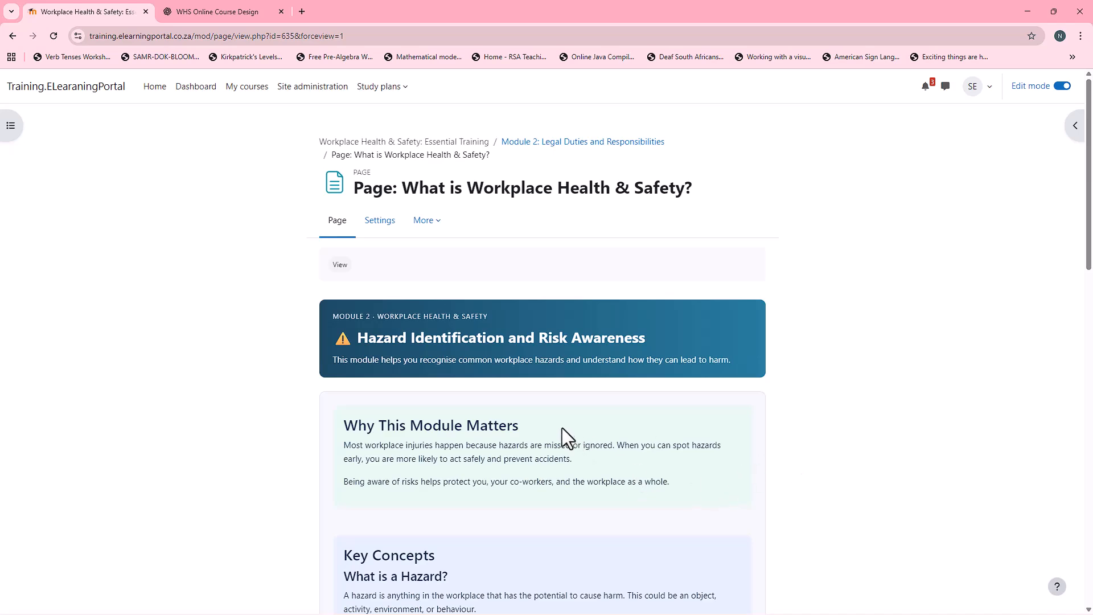
Switch to the ChatGPT conversation and put it in a split view beside the Moodle Workplace Health & Safety page
left_click(248, 15)
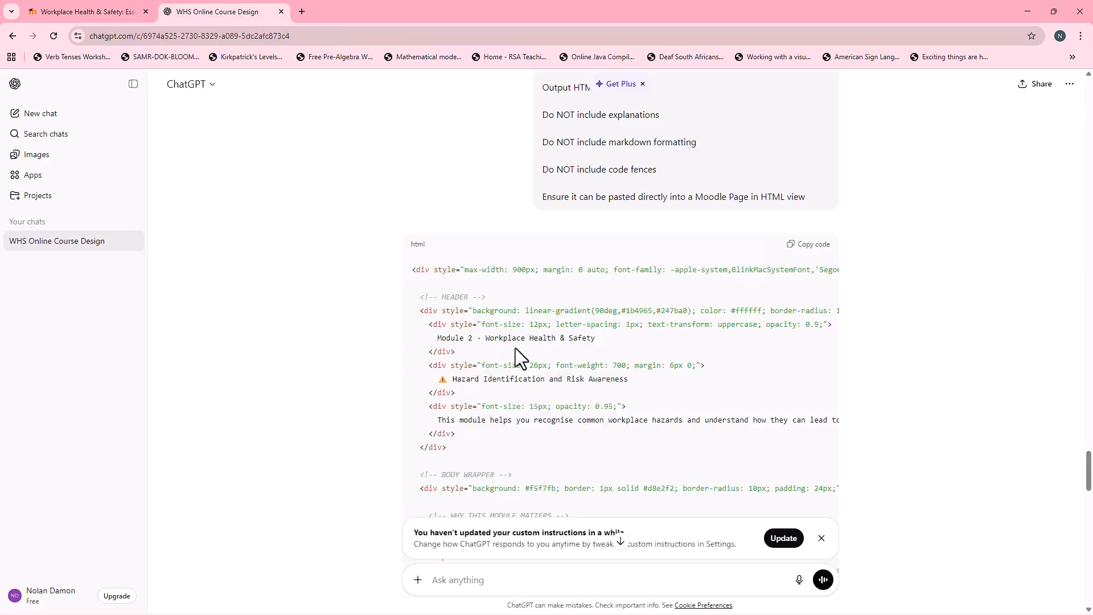
scroll(531, 358, "up", 15)
scroll(531, 358, "up", 10)
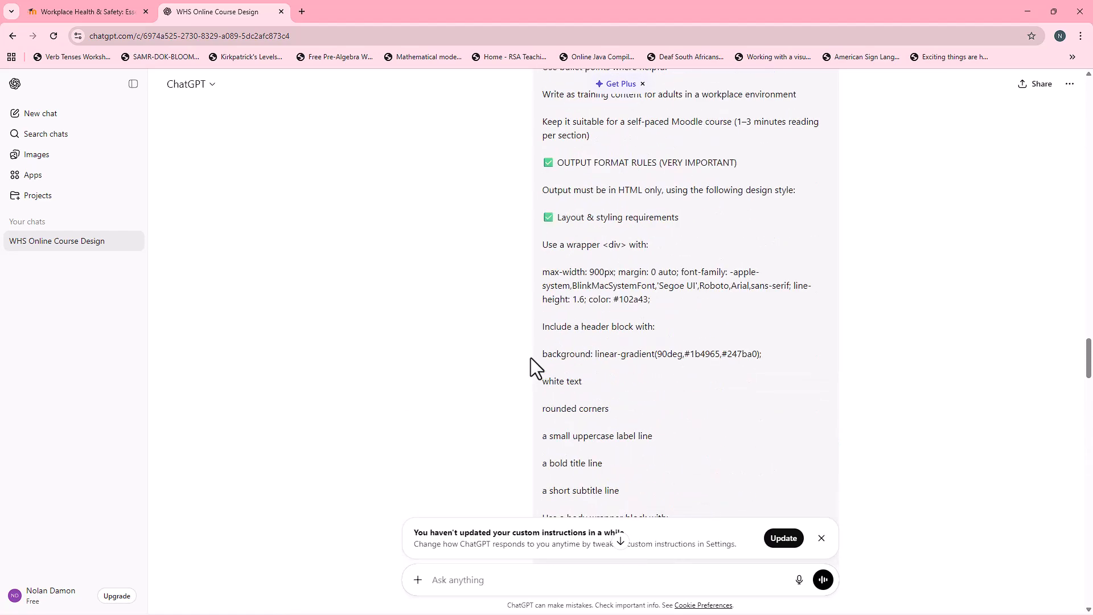
right_click(166, 11)
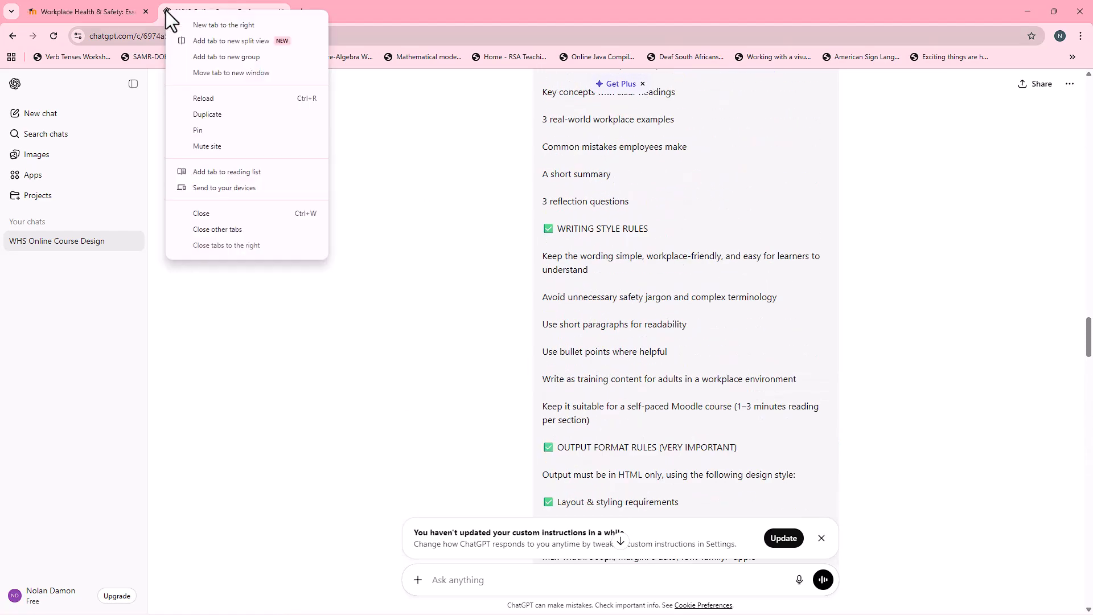
left_click(221, 39)
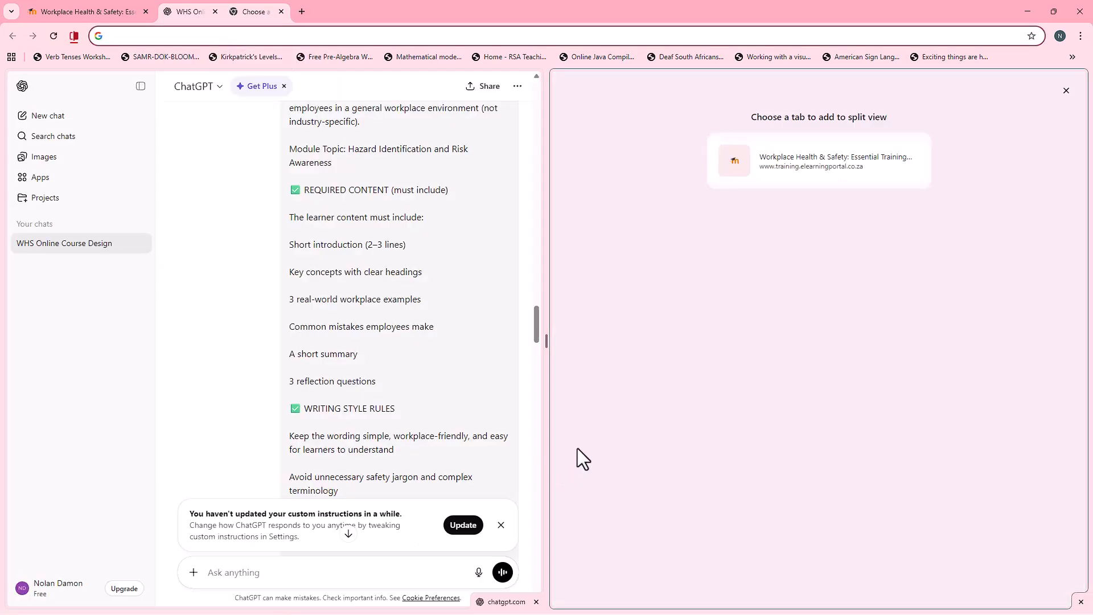
left_click(797, 158)
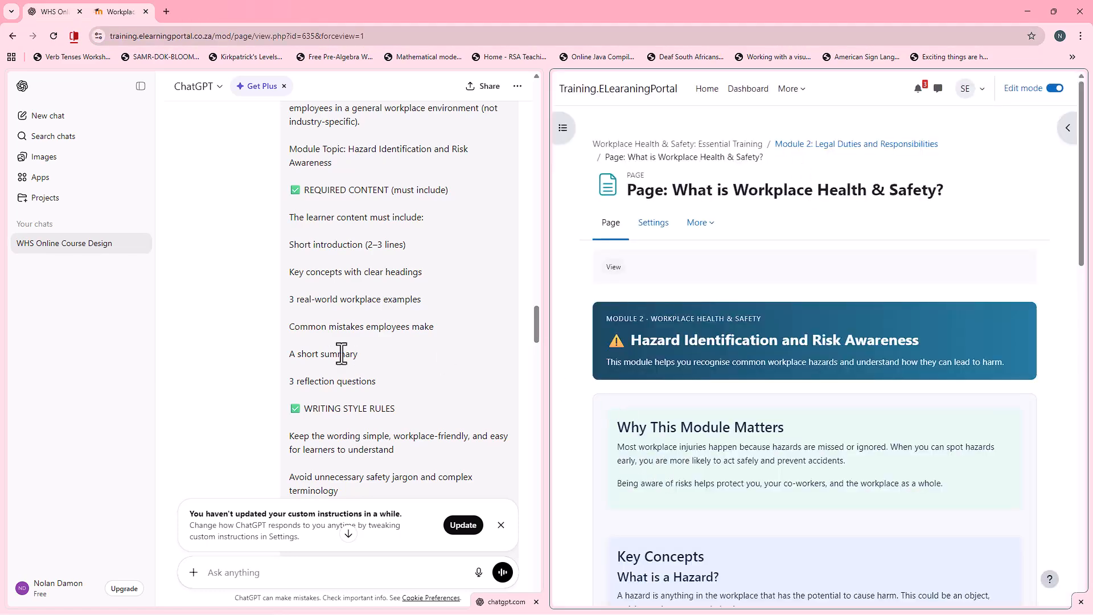
Compare the prompt's module topic, short introduction and key concepts requirements with the matching sections of the Moodle page
scroll(341, 354, "up", 4)
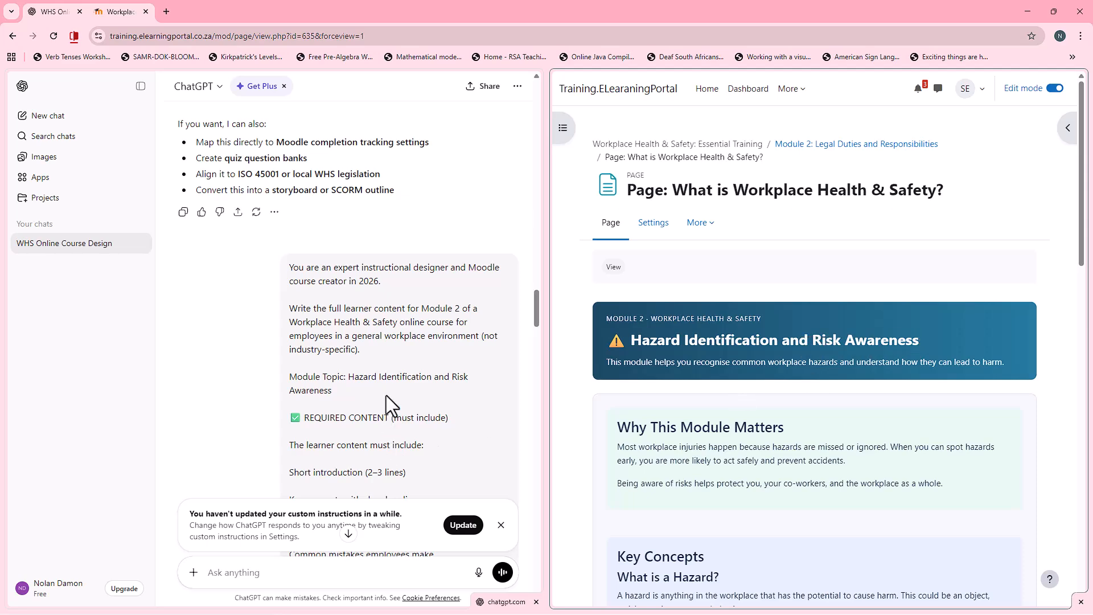
scroll(385, 389, "down", 1)
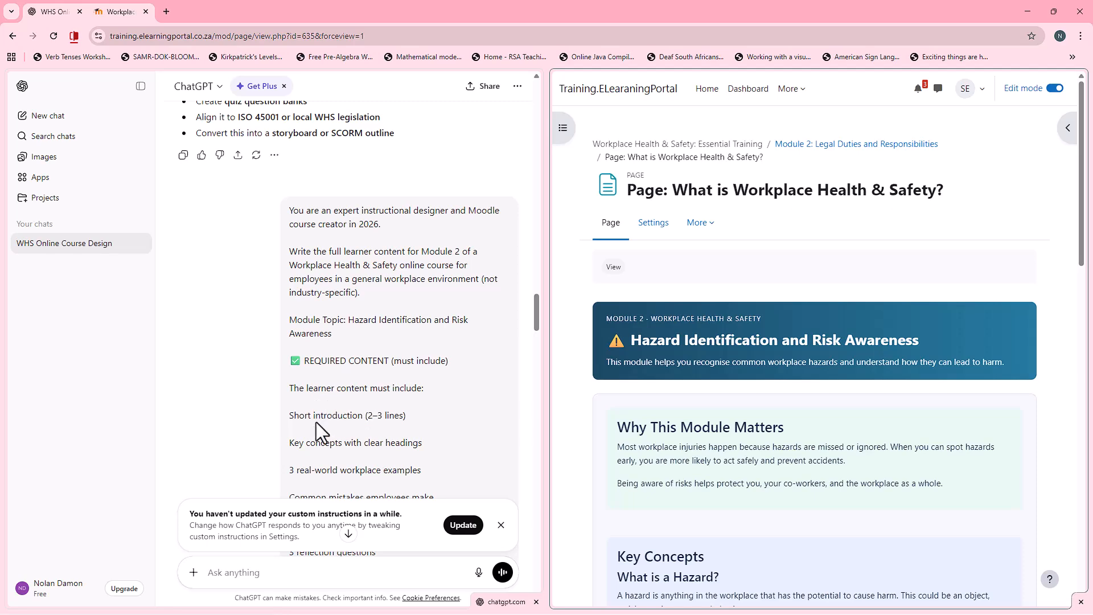
scroll(671, 439, "down", 2)
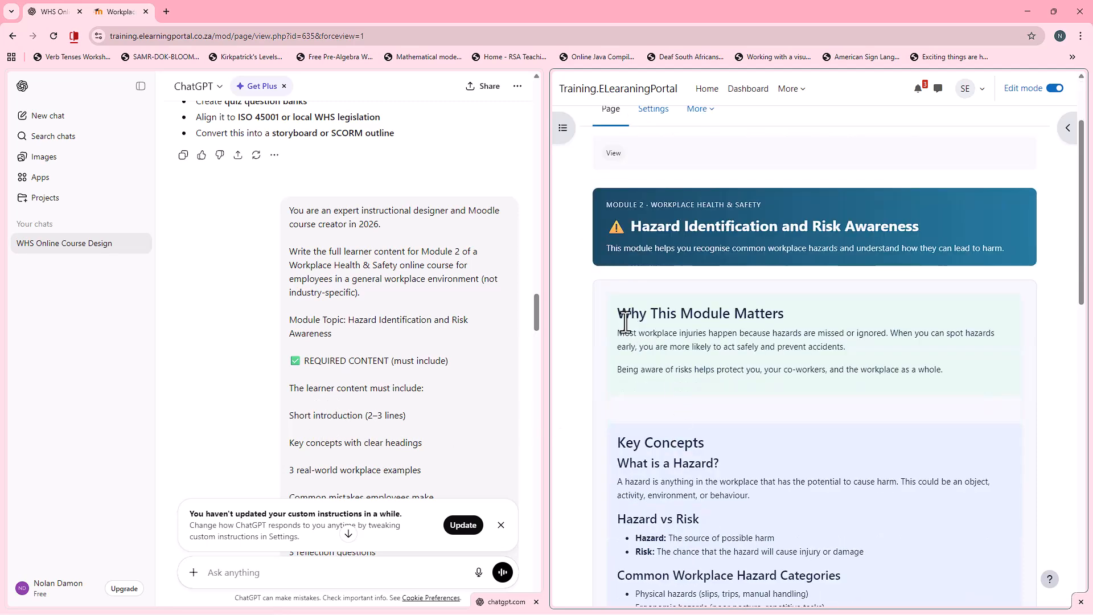
scroll(348, 411, "down", 1)
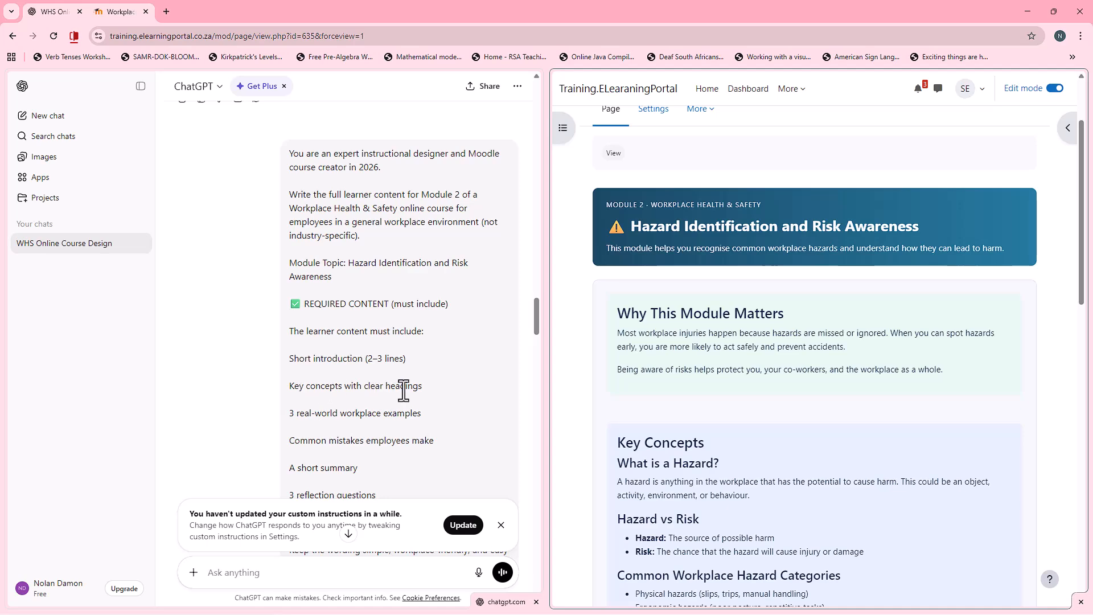
scroll(701, 405, "down", 2)
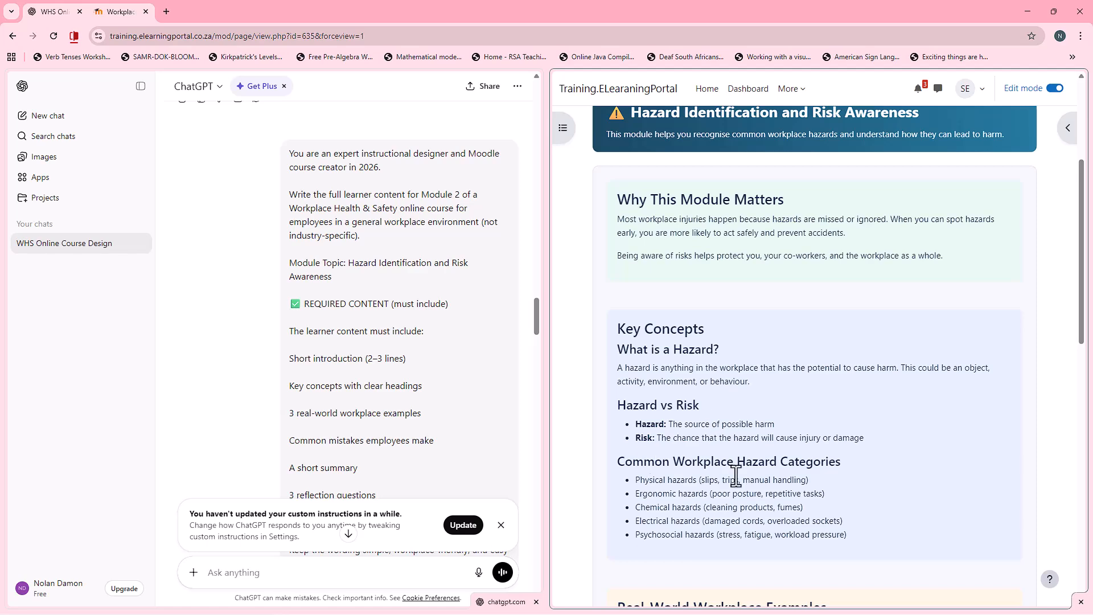
scroll(340, 414, "down", 1)
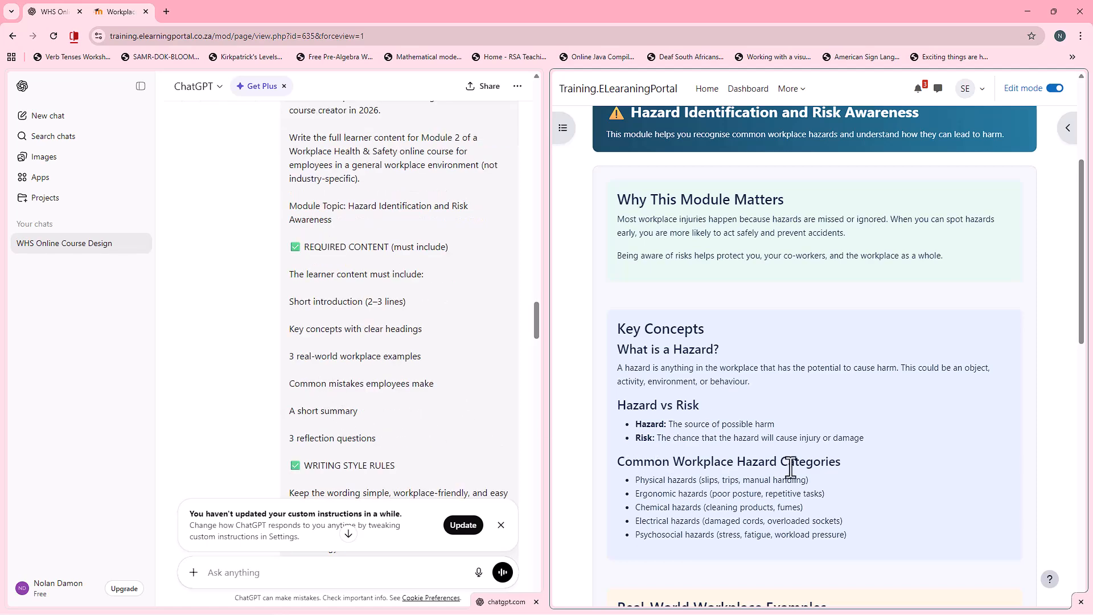
scroll(791, 468, "down", 3)
scroll(336, 435, "down", 1)
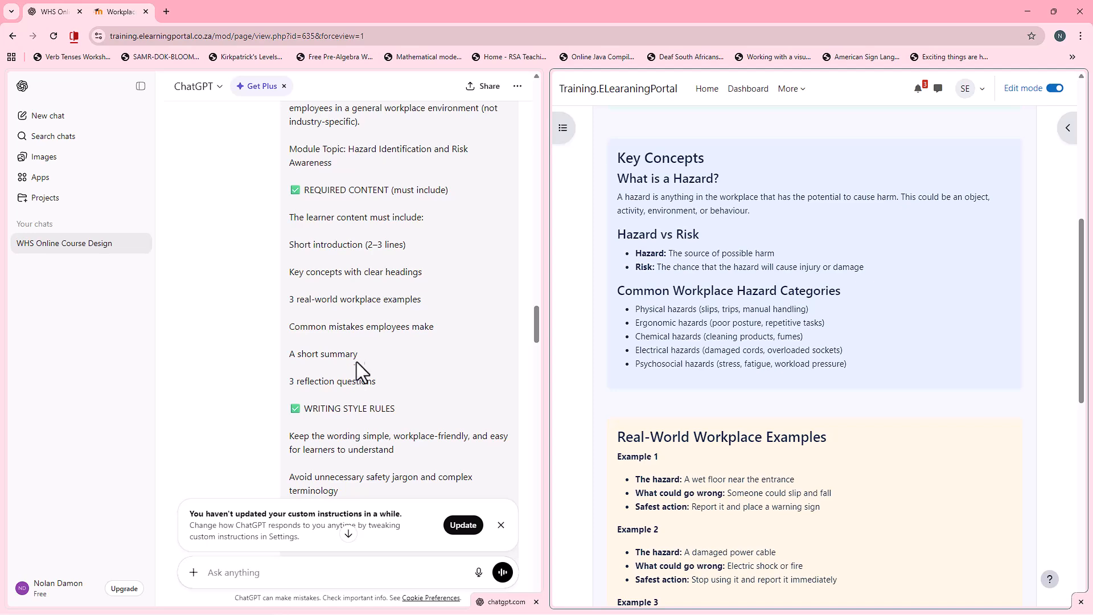
Check the Moodle page against the prompt's requirements for real-world examples, common mistakes, short summary and reflection questions
left_click_drag(291, 302, 428, 307)
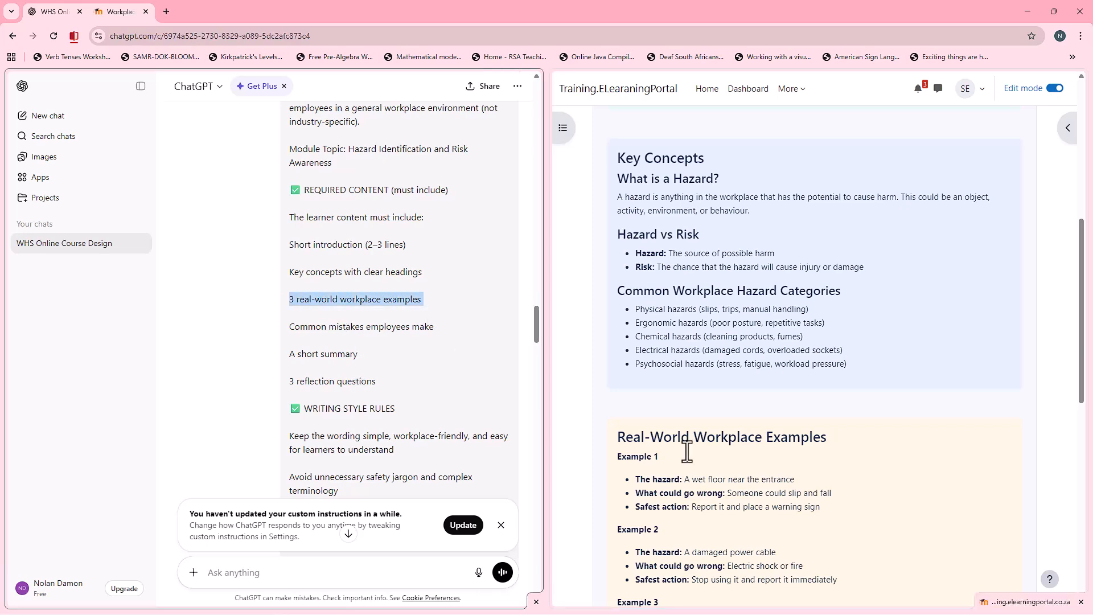
scroll(676, 442, "down", 2)
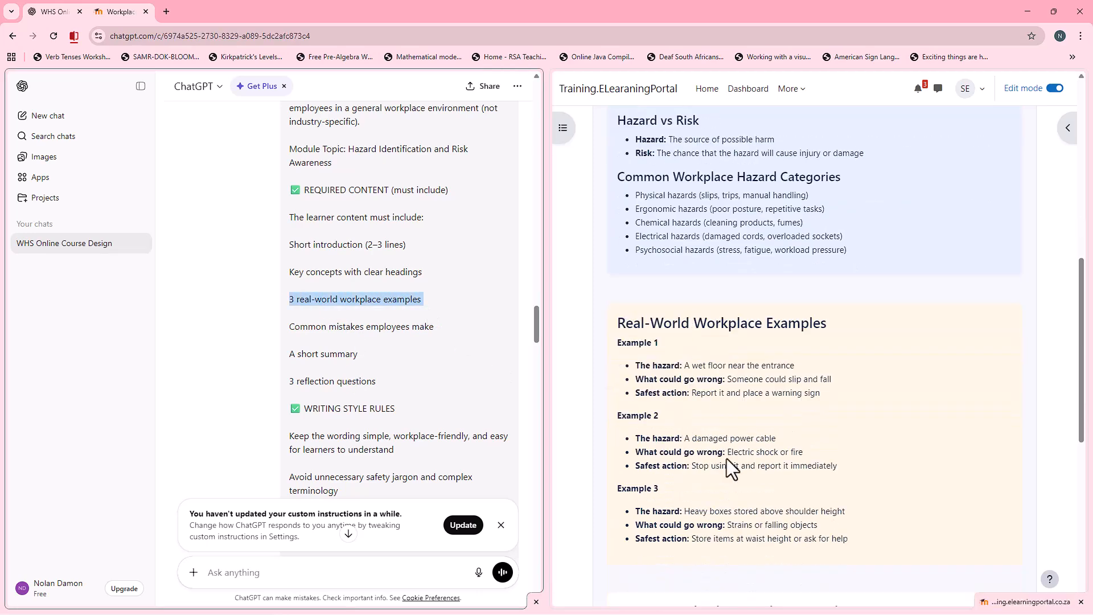
scroll(726, 458, "down", 2)
left_click_drag(296, 327, 436, 328)
scroll(703, 481, "down", 2)
left_click_drag(626, 385, 825, 390)
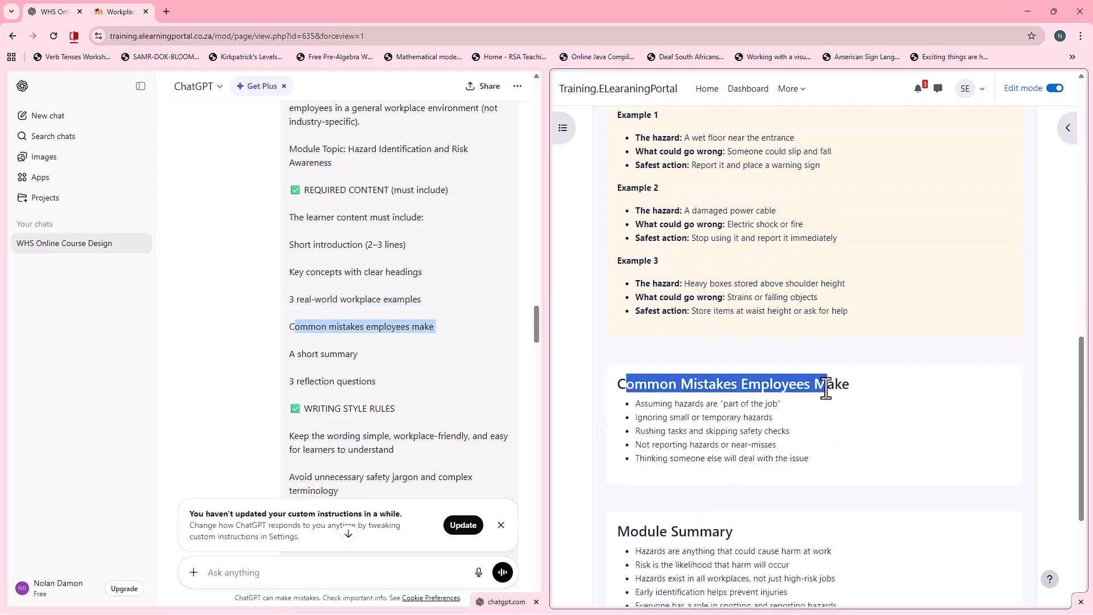
left_click(315, 353)
scroll(704, 522, "down", 3)
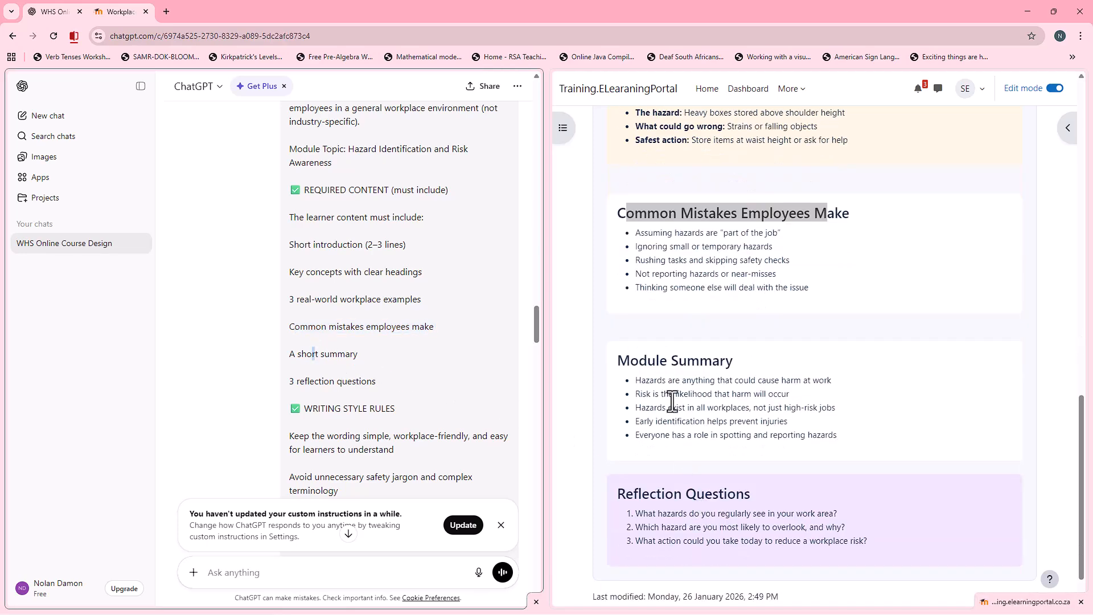
left_click_drag(291, 381, 391, 382)
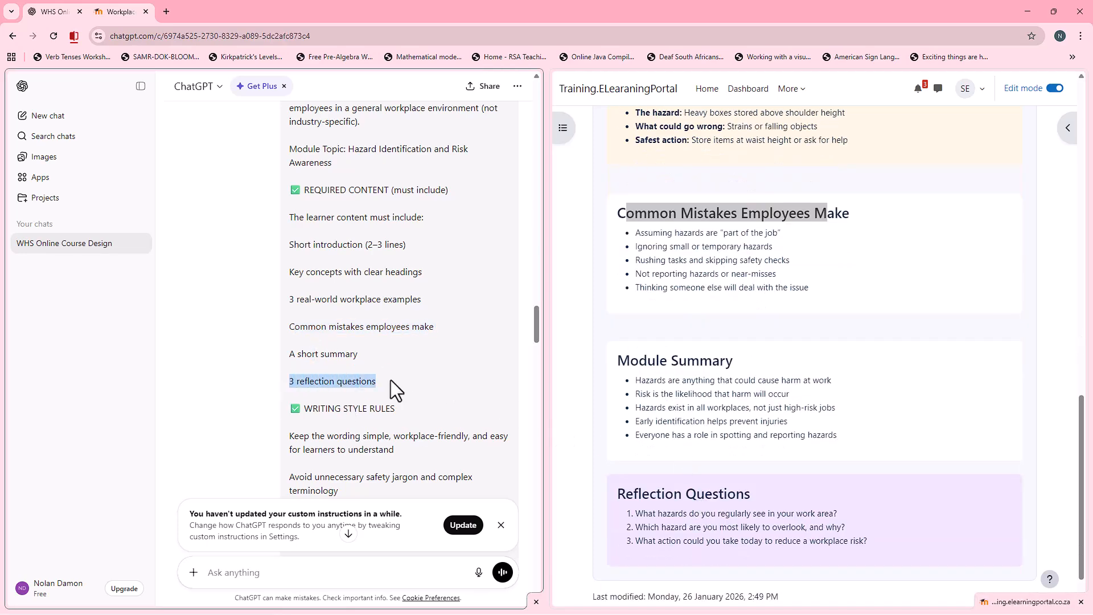
scroll(739, 515, "down", 1)
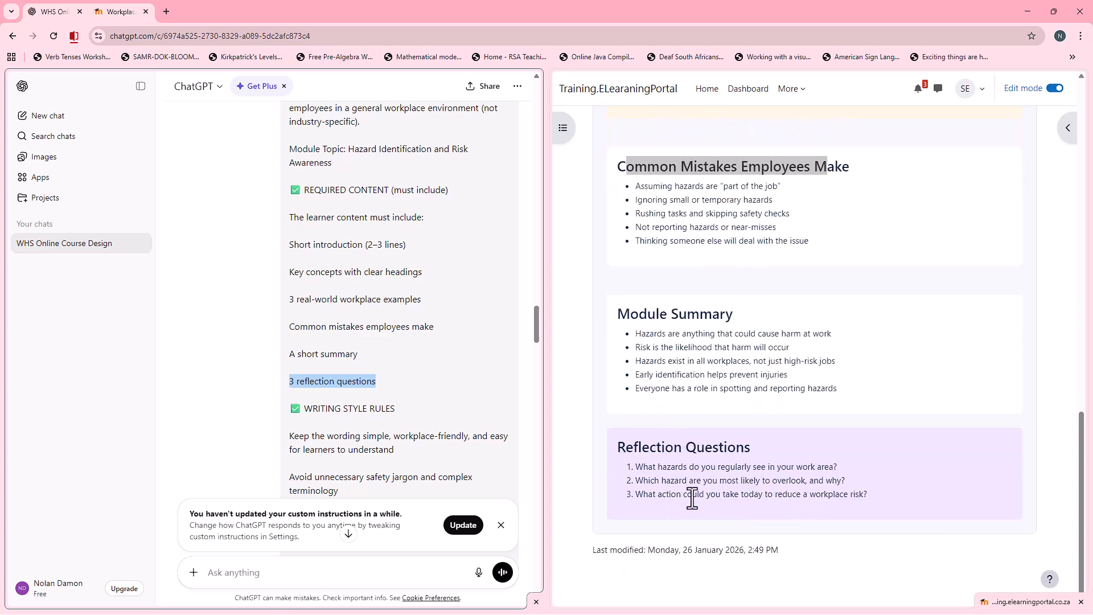
Reopen the Moodle page's settings and open the page content's source code
scroll(757, 464, "up", 12)
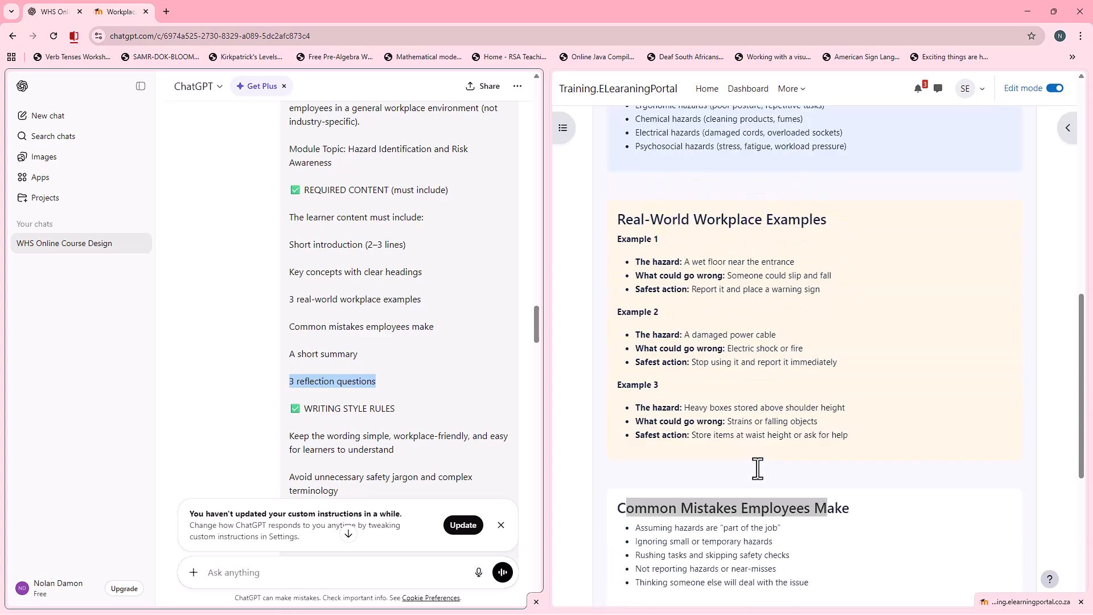
scroll(757, 468, "up", 2)
scroll(773, 337, "up", 2)
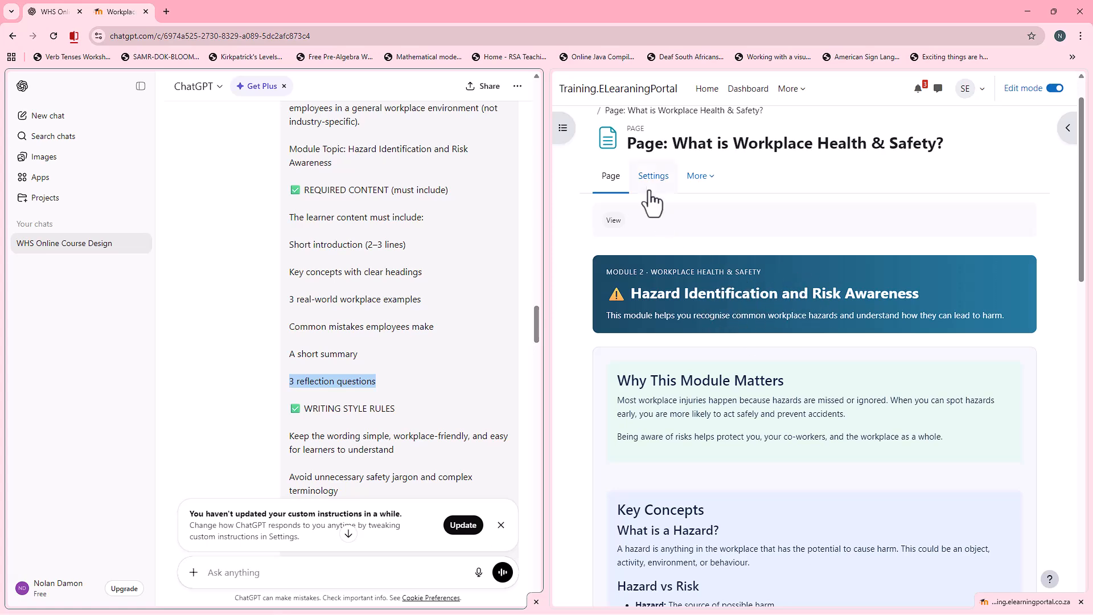
left_click(653, 178)
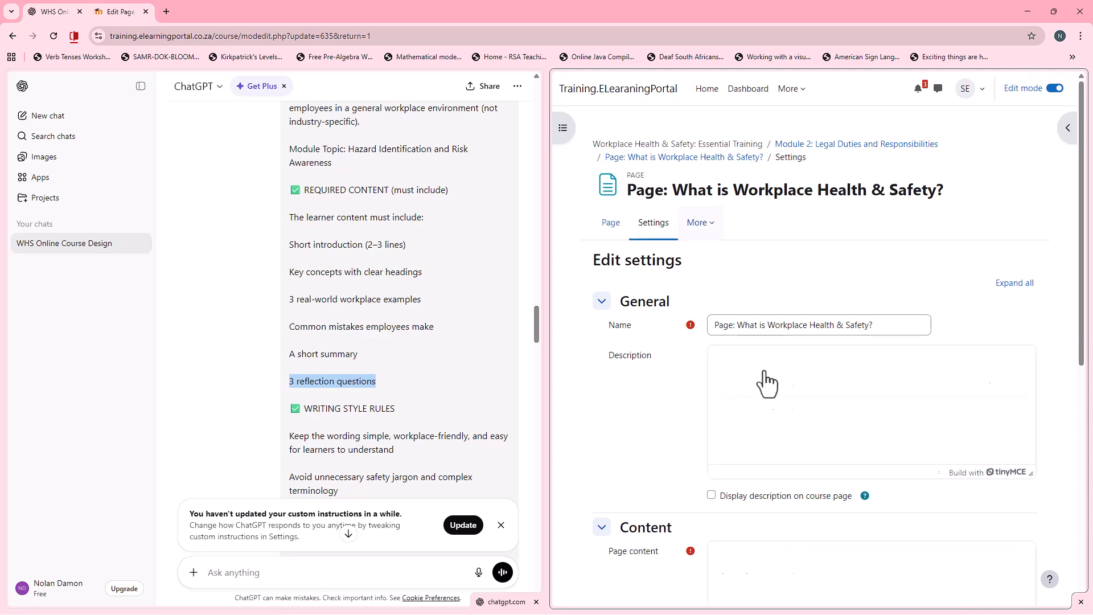
scroll(640, 454, "down", 3)
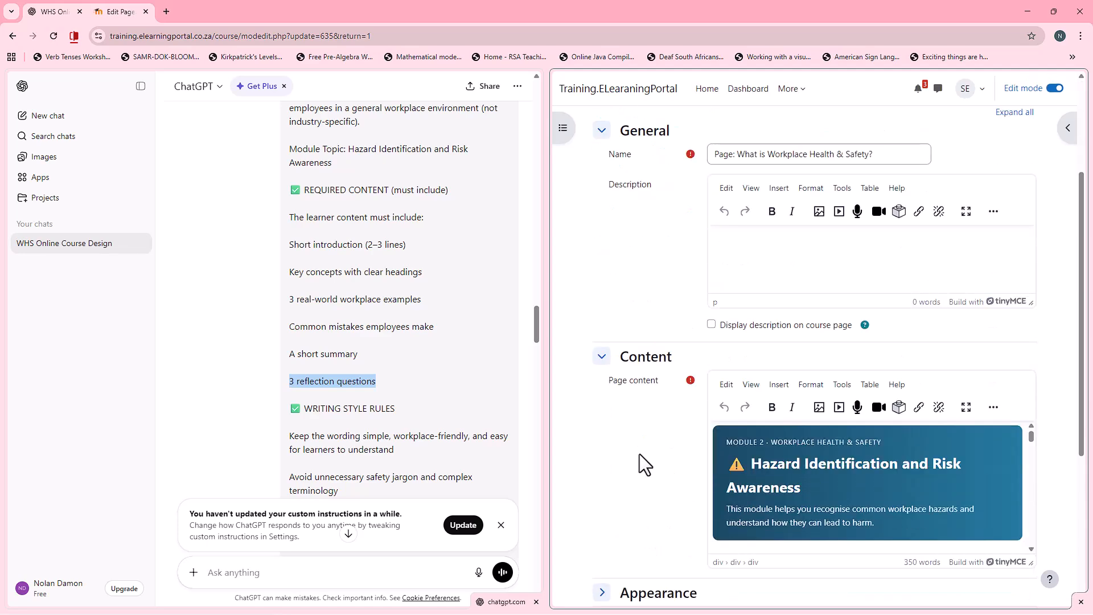
left_click(754, 385)
left_click(767, 402)
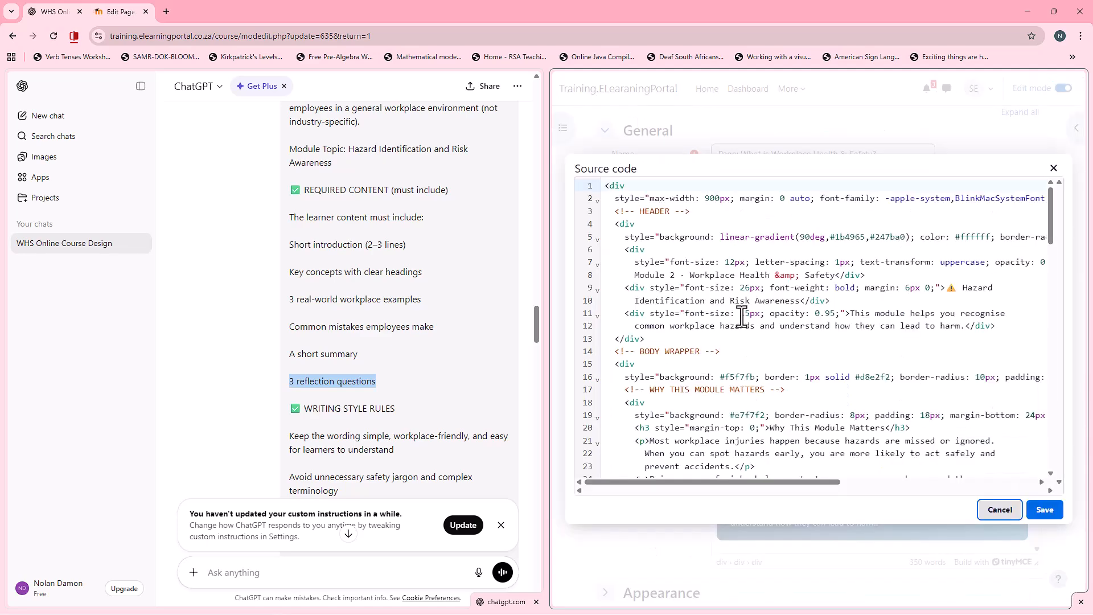
Examine the HTML source of the page sections, including their headings, lists and inline background colours
scroll(741, 317, "down", 12)
scroll(742, 317, "down", 4)
scroll(742, 317, "down", 5)
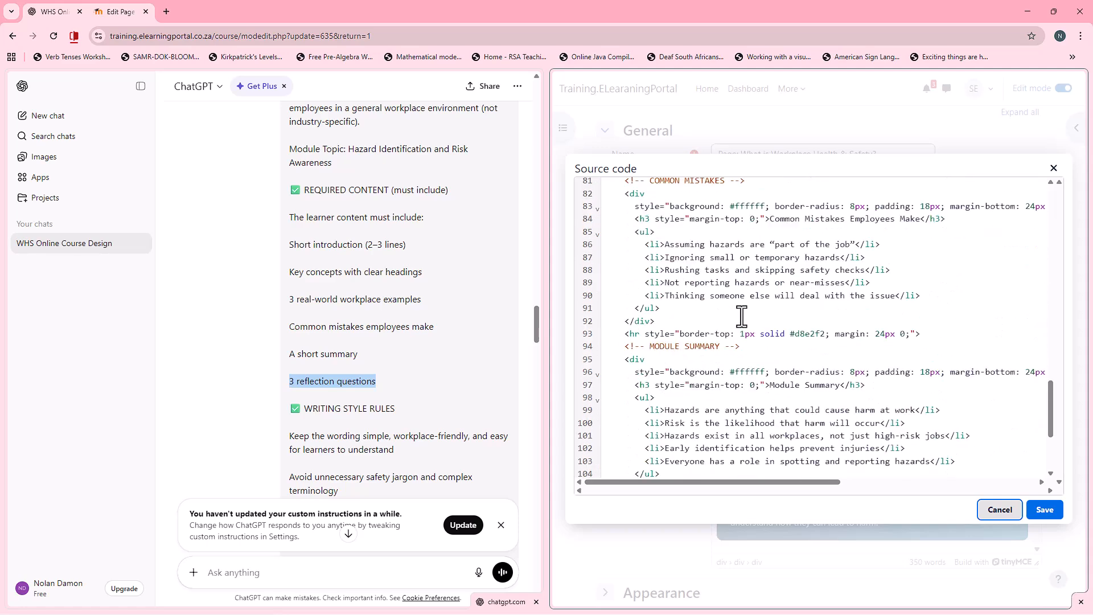
scroll(742, 317, "up", 14)
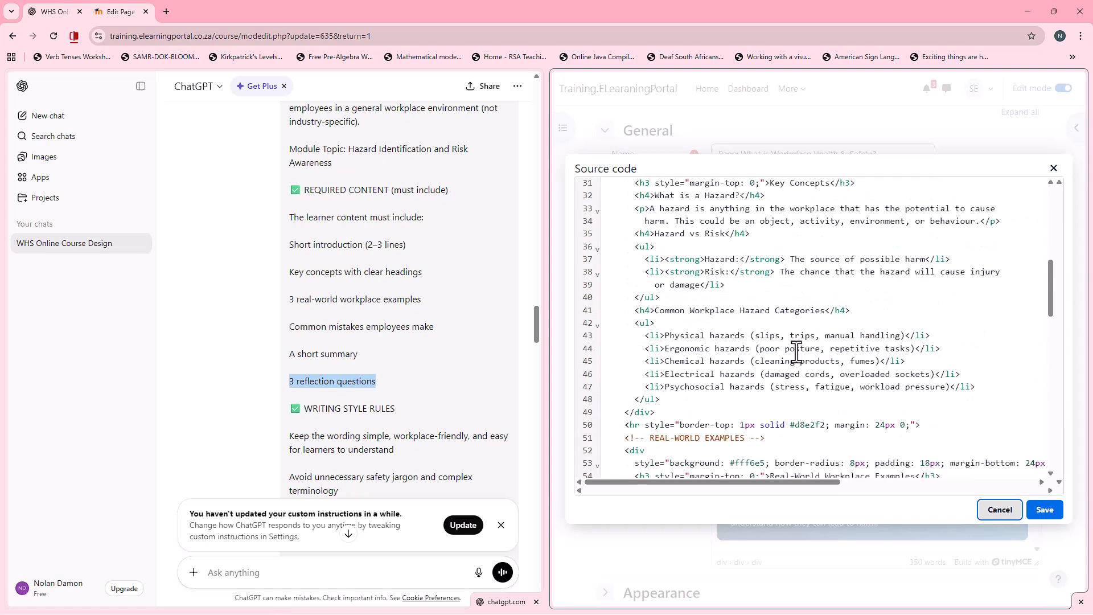
scroll(800, 357, "up", 4)
scroll(809, 403, "down", 1)
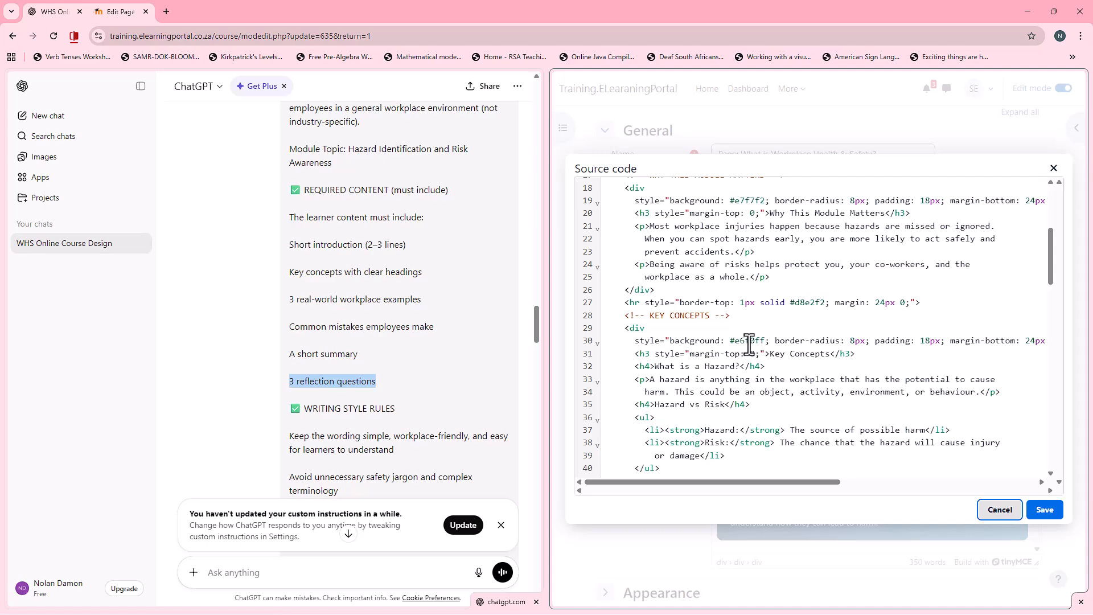
Examine the hex colour codes in the source for the header text and the Why This Module Matters, Key Concepts and Real-World Examples sections
scroll(747, 351, "up", 4)
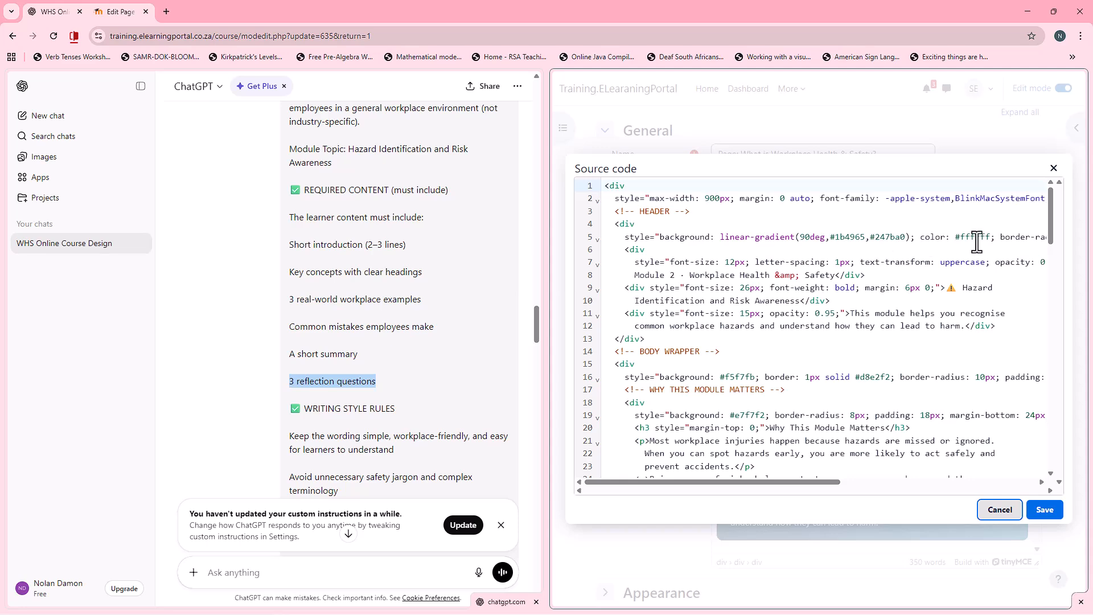
left_click_drag(956, 237, 992, 237)
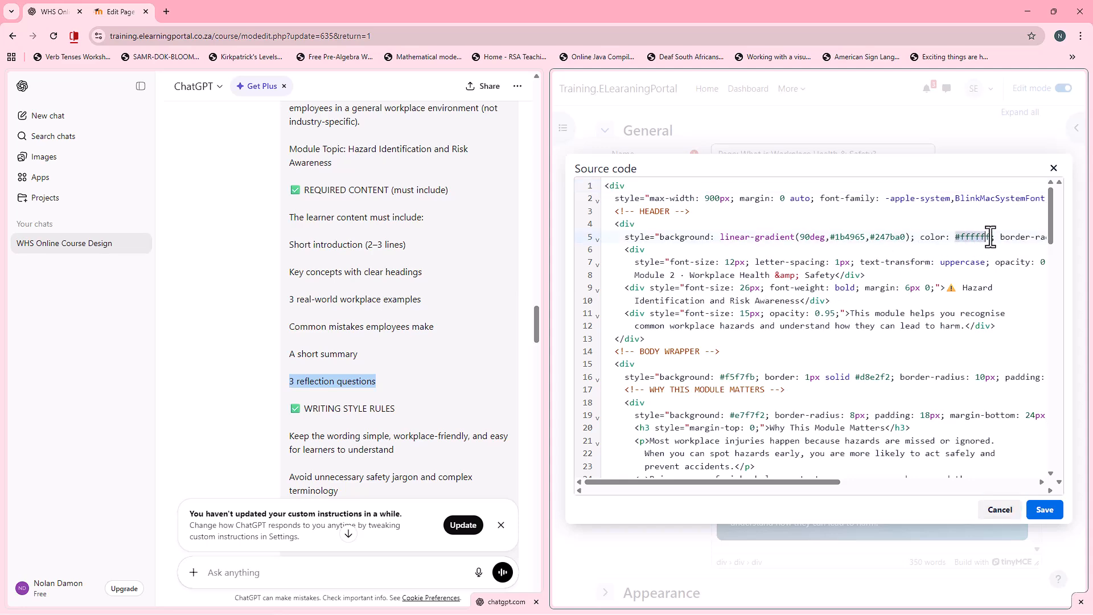
scroll(790, 317, "down", 1)
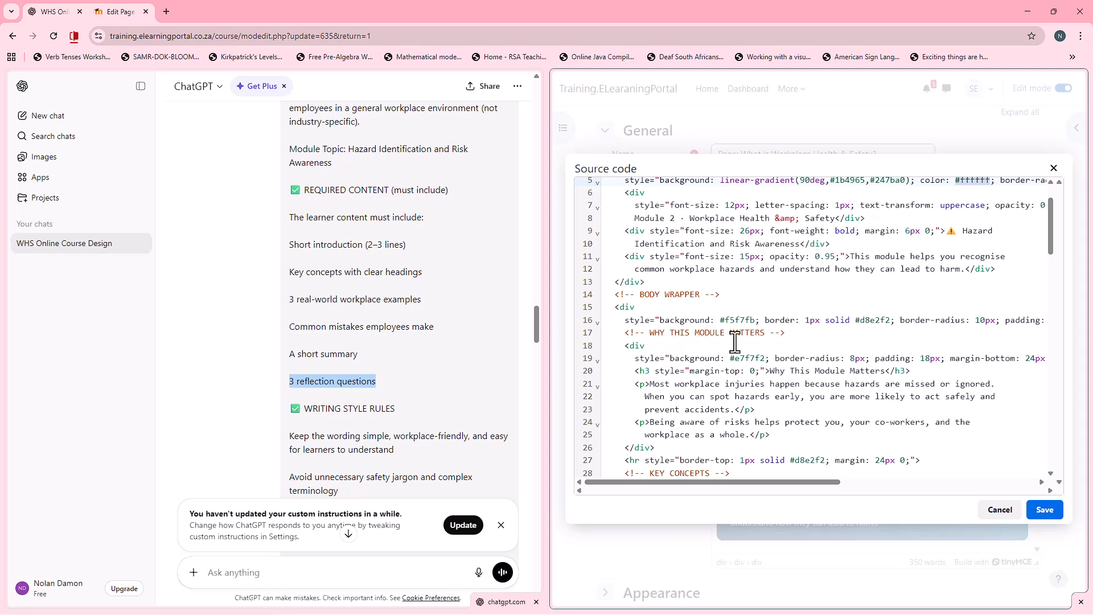
scroll(701, 348, "down", 1)
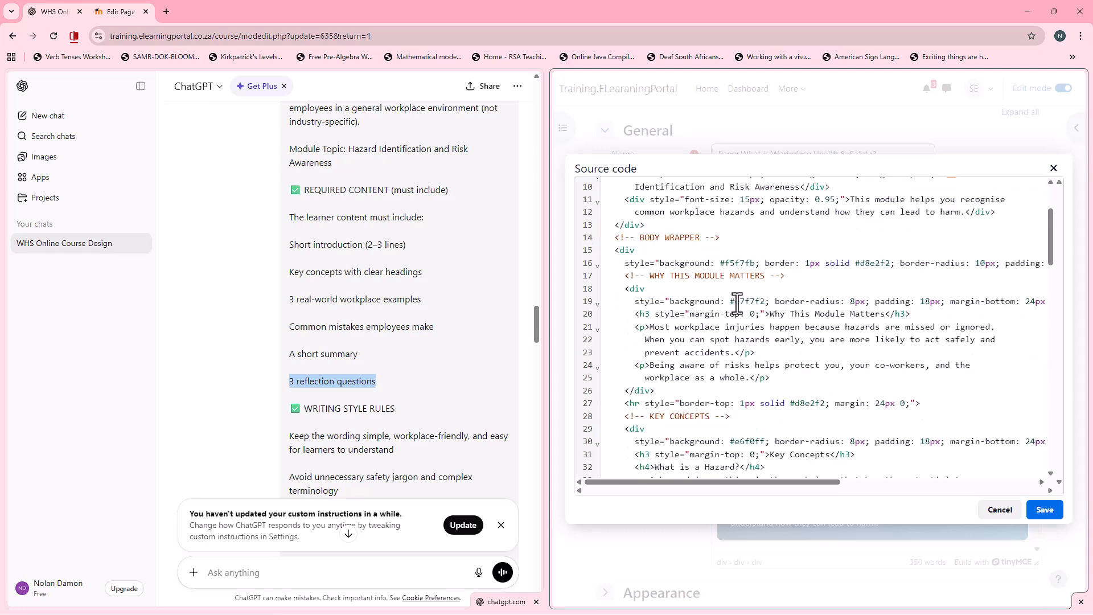
left_click_drag(731, 303, 765, 304)
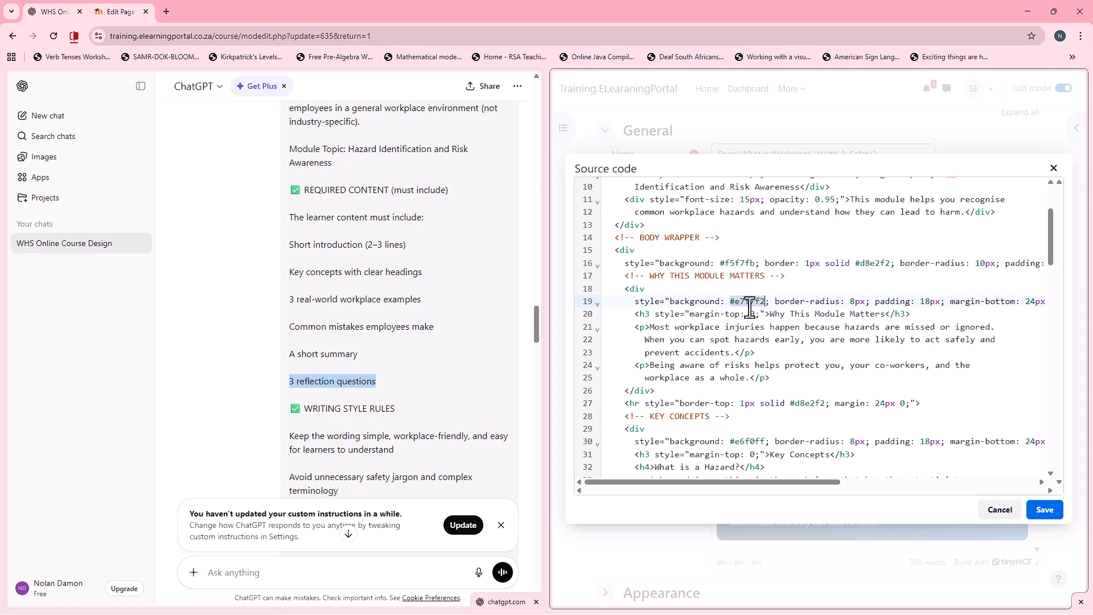
scroll(747, 308, "down", 2)
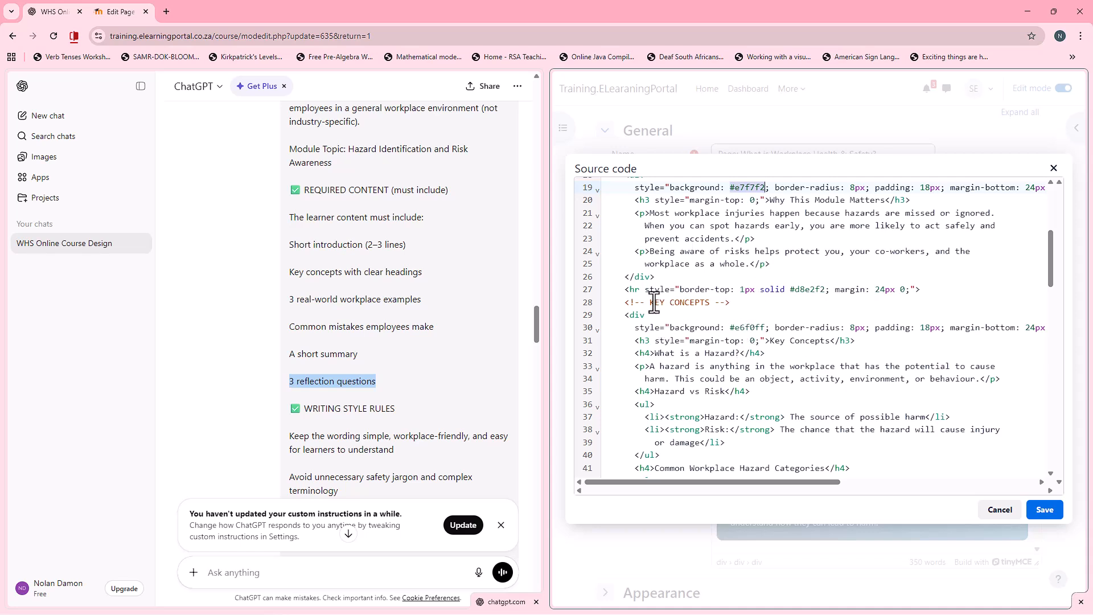
left_click_drag(731, 328, 766, 328)
scroll(740, 353, "down", 4)
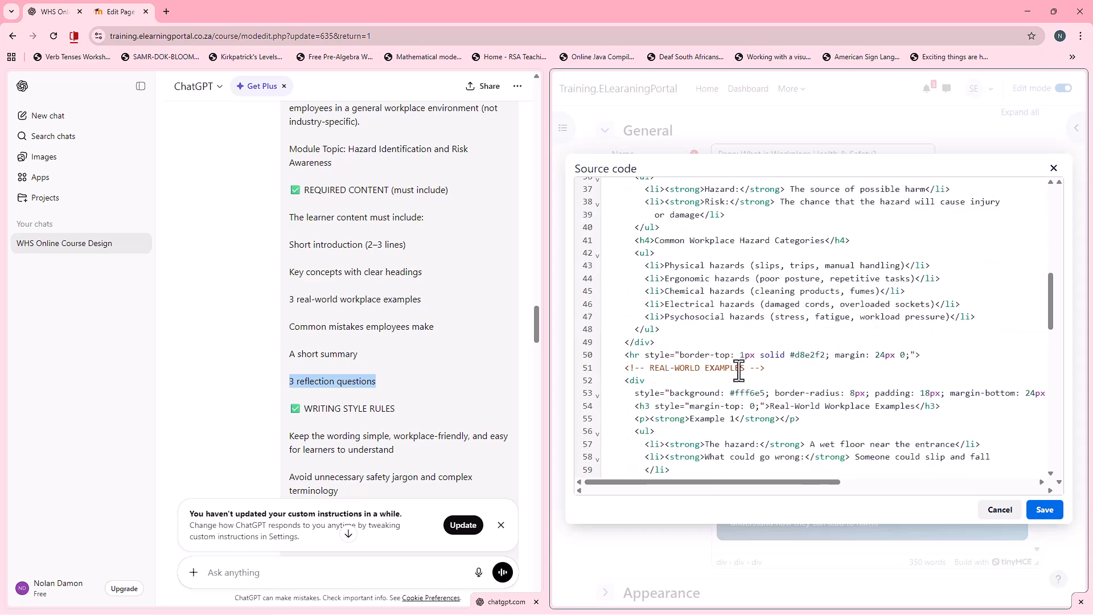
scroll(738, 369, "down", 1)
left_click_drag(730, 335, 766, 336)
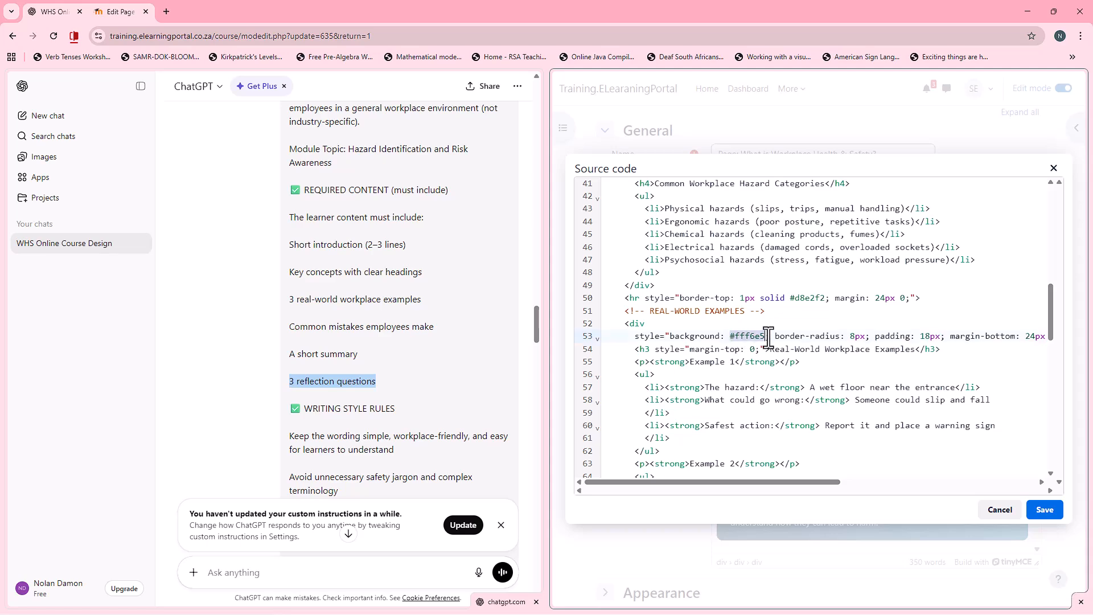
scroll(722, 376, "down", 1)
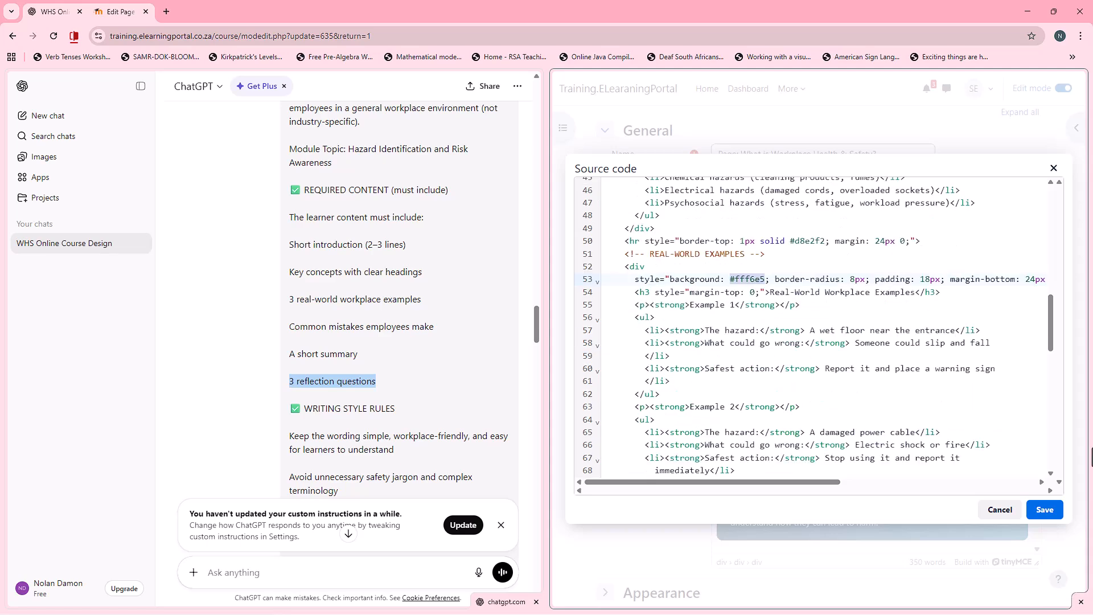
Save the source code, reopen it for a brief check, save it again, and save and display the Moodle page
left_click(1032, 512)
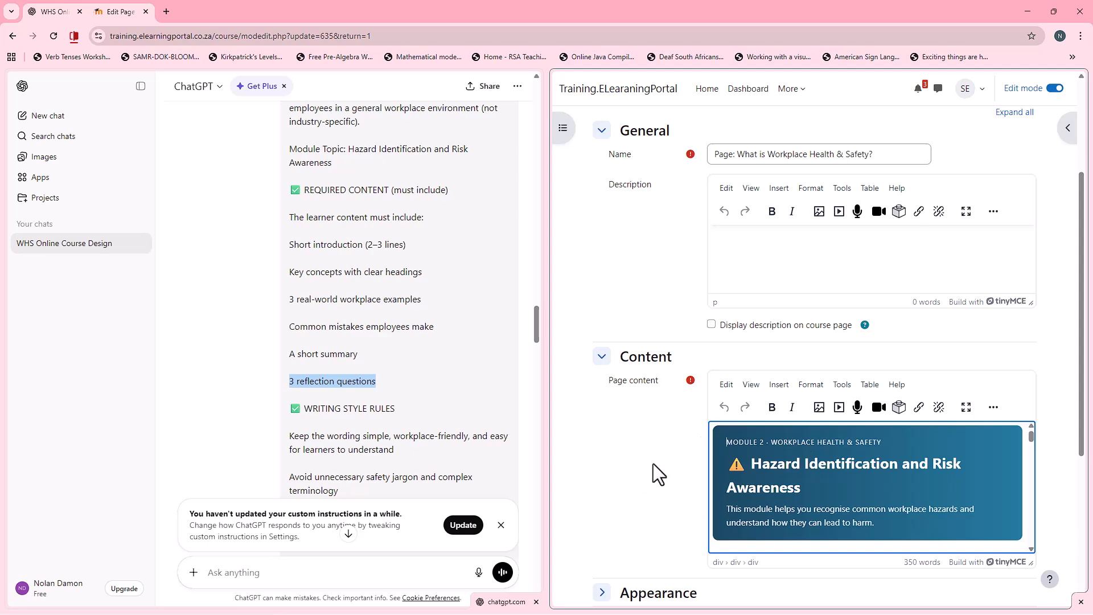
left_click(751, 385)
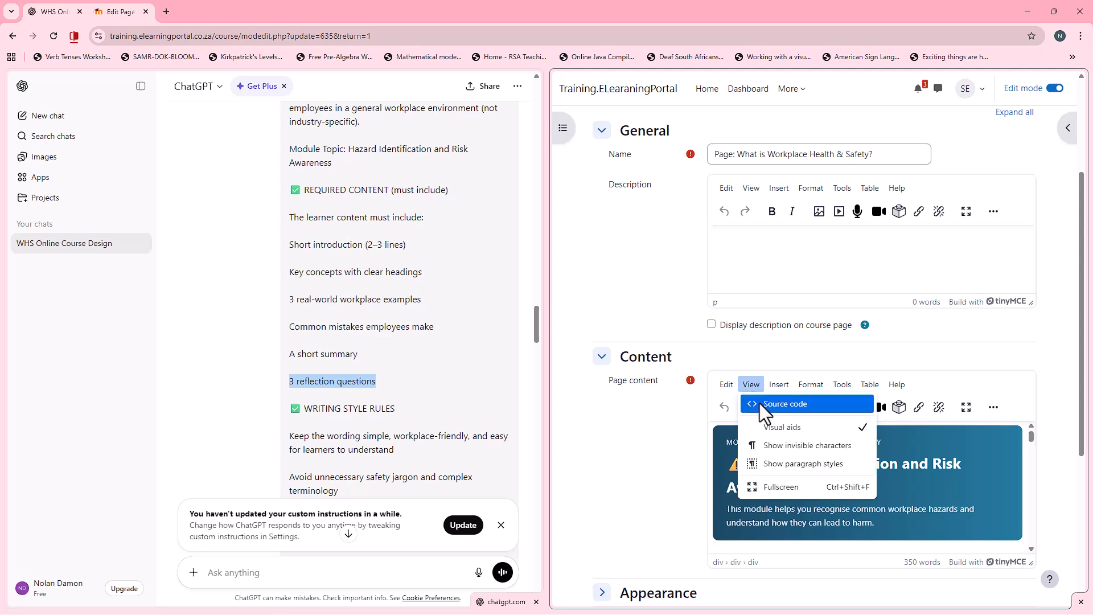
left_click(759, 403)
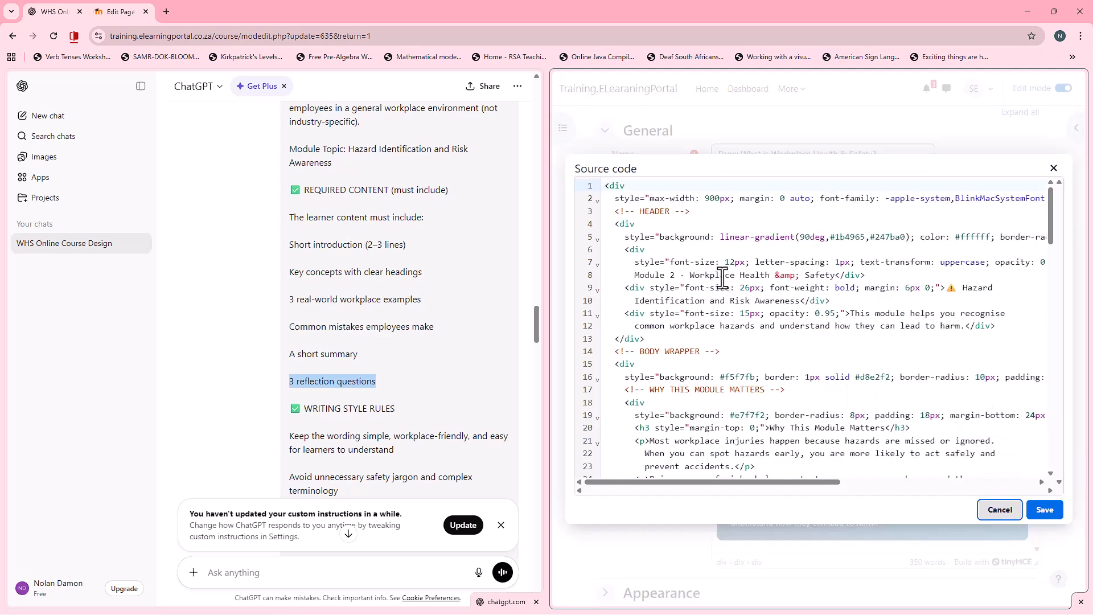
left_click(1042, 508)
scroll(678, 412, "down", 5)
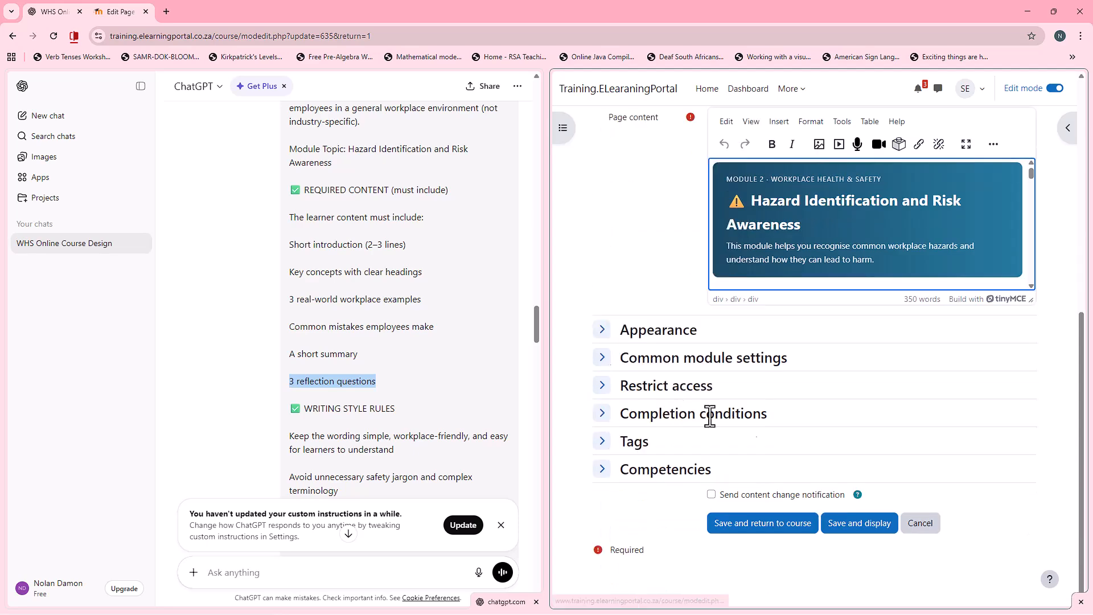
left_click(857, 525)
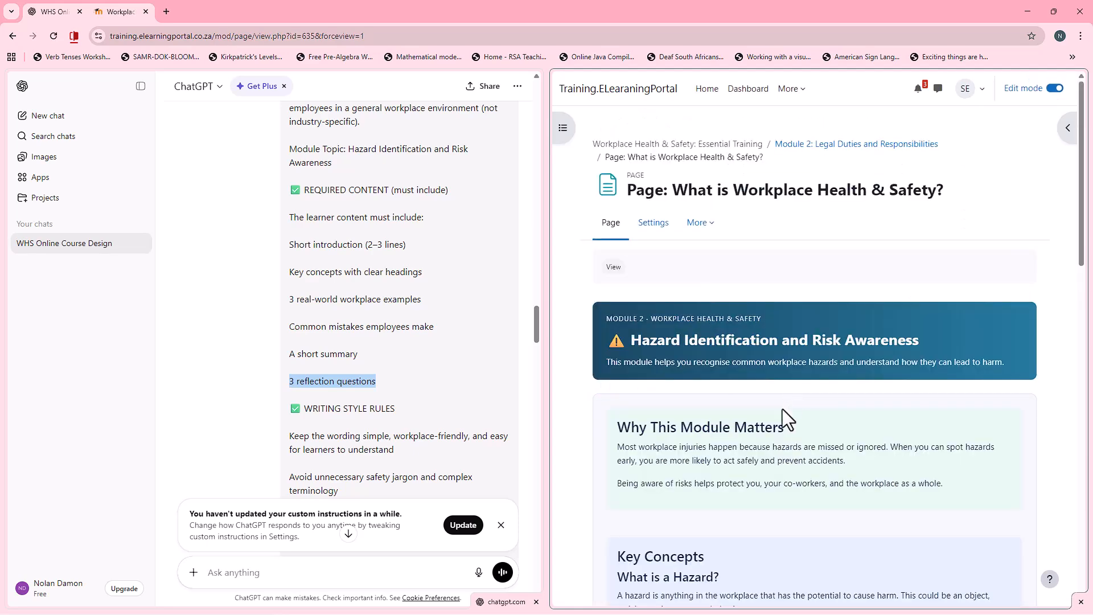
scroll(771, 433, "down", 2)
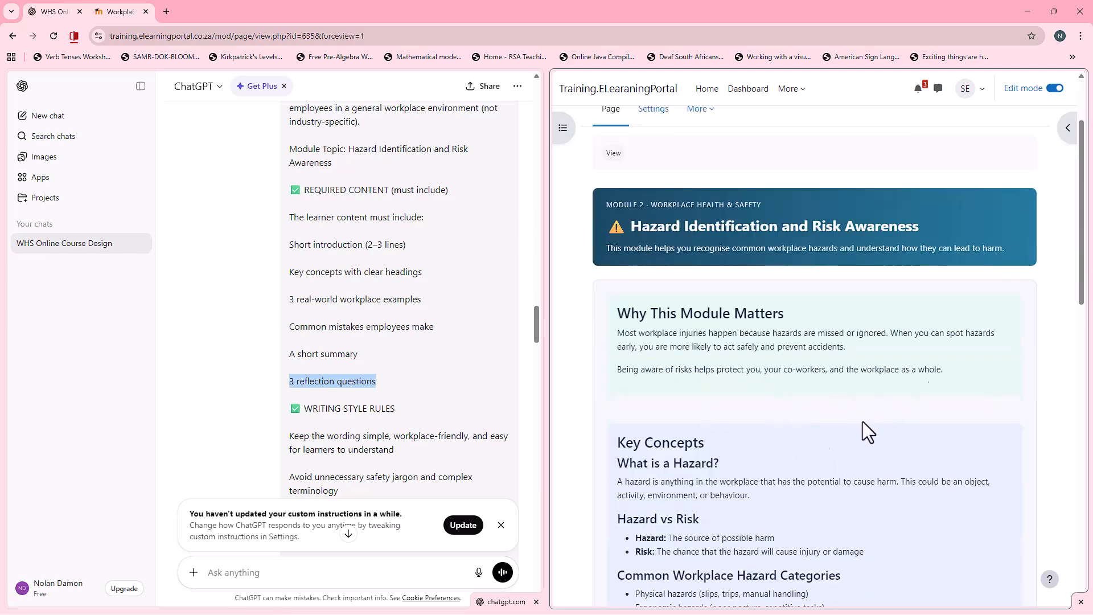
scroll(805, 422, "down", 2)
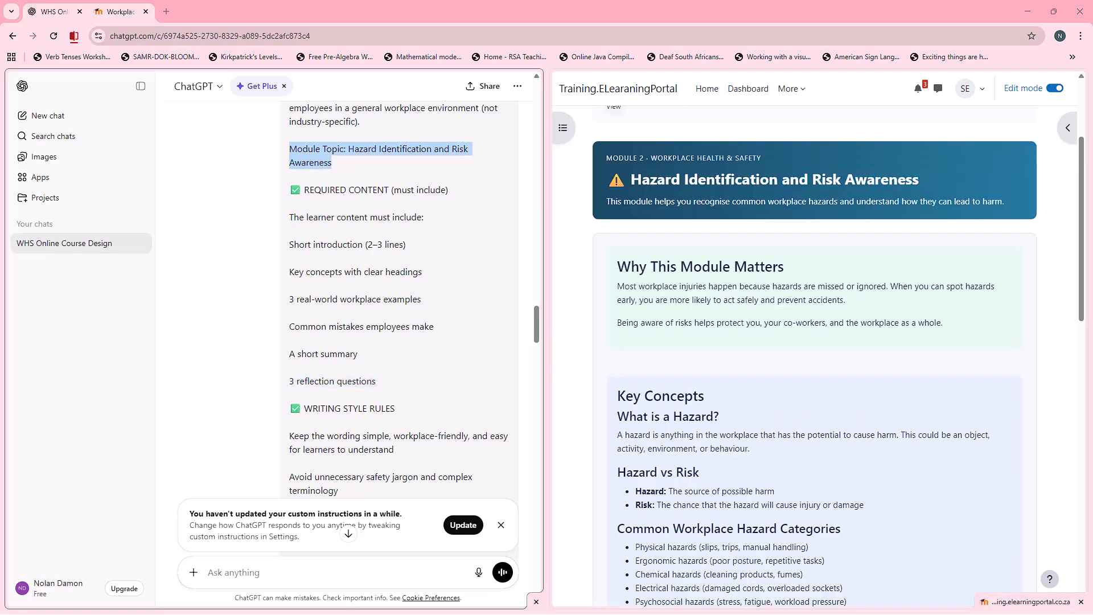
Switch to File Explorer and create a new Microsoft Word document in the Workplace Health and Safety folder within Downloads
left_click_drag(0, 94, 586, 116)
double_click(586, 116)
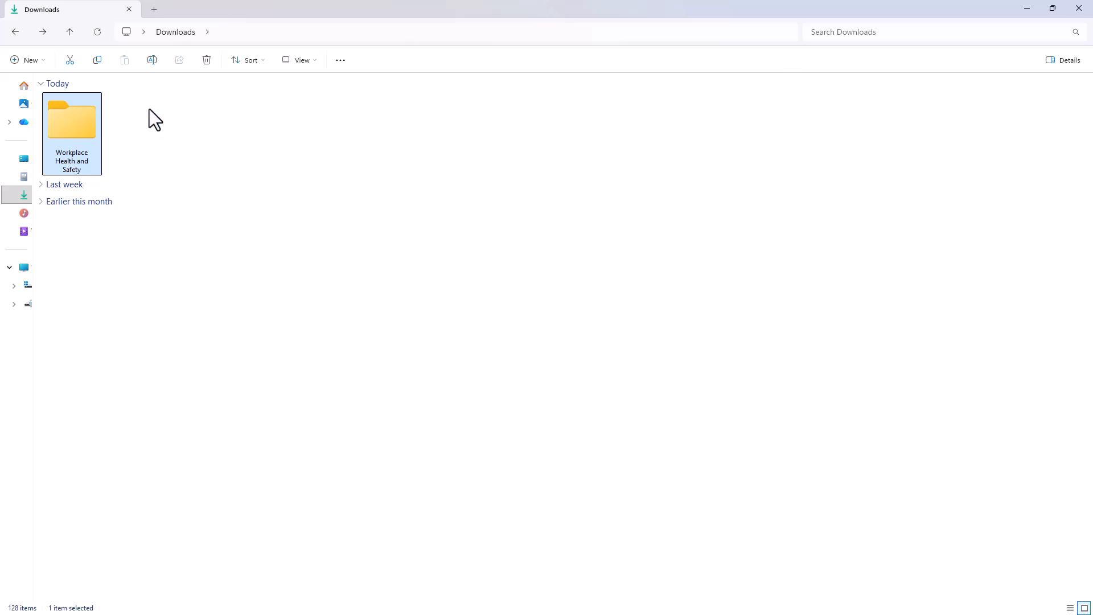
double_click(70, 126)
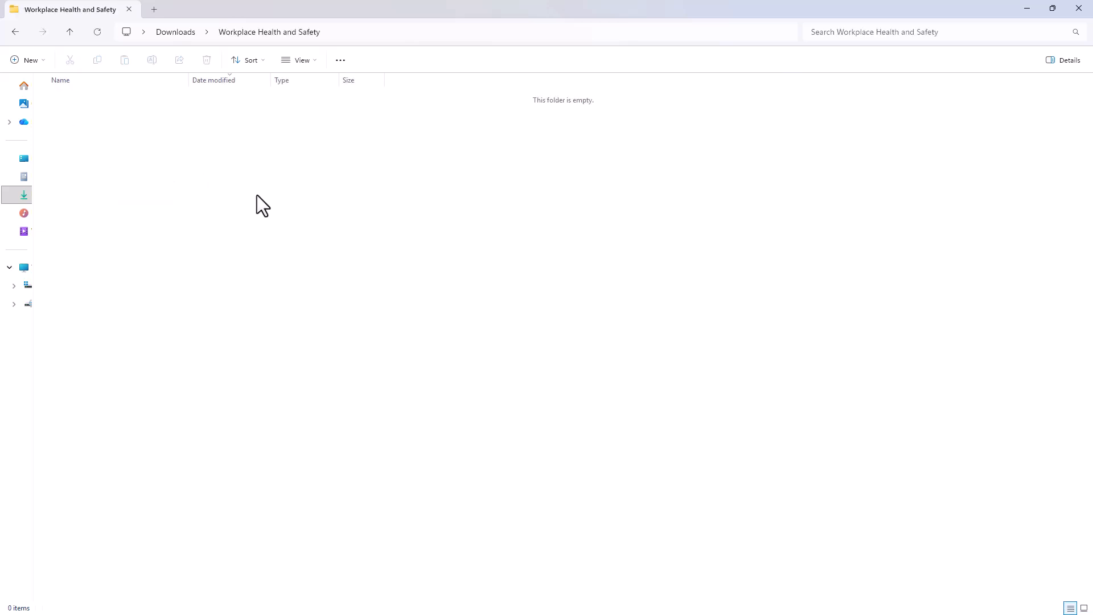
right_click(521, 188)
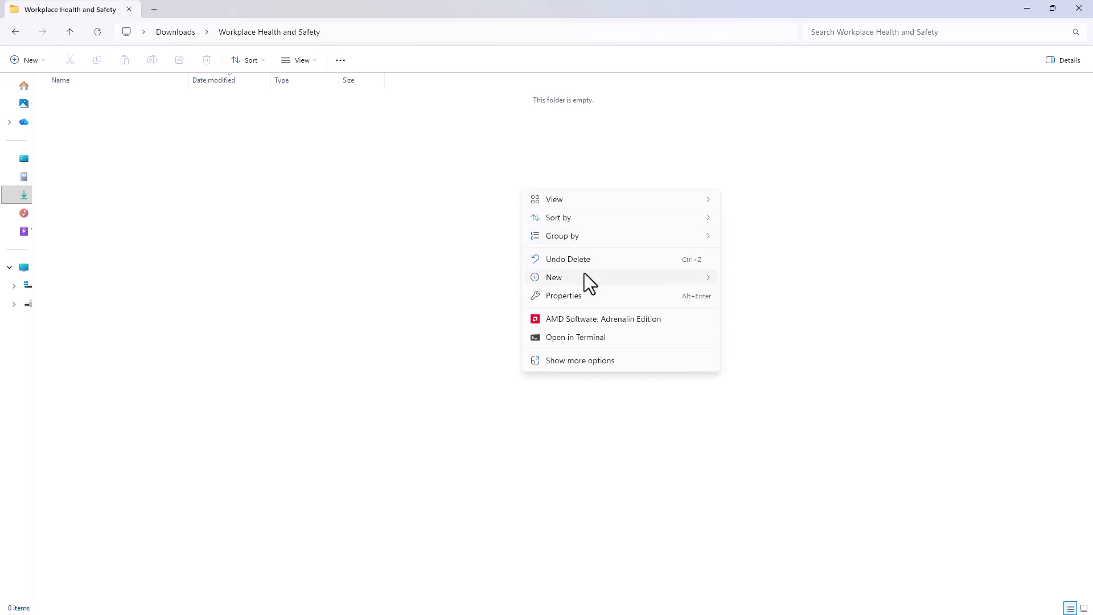
mouse_move(583, 275)
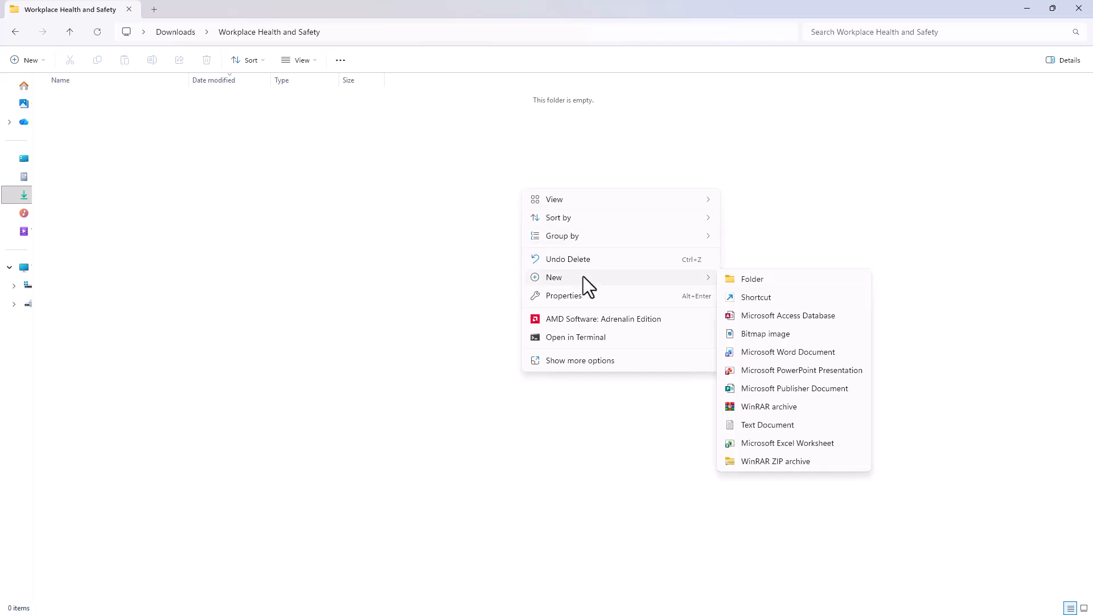
left_click(773, 353)
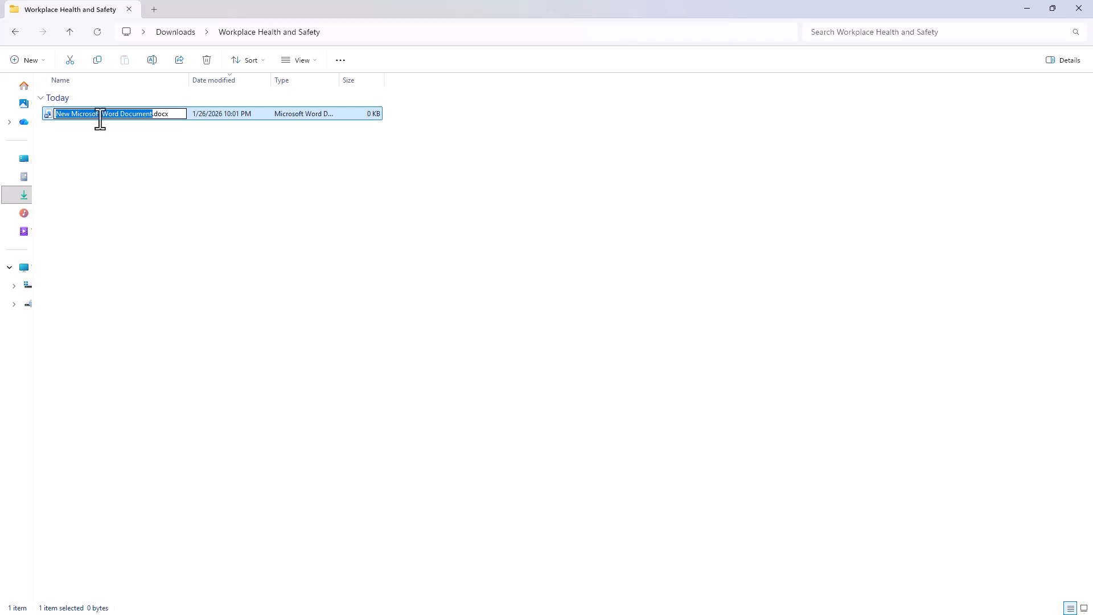
Name the new Word document "Module 2 Hazard Identification and Risk Awareness"
type("Module Topic Hazard Identification and Risk Awareness")
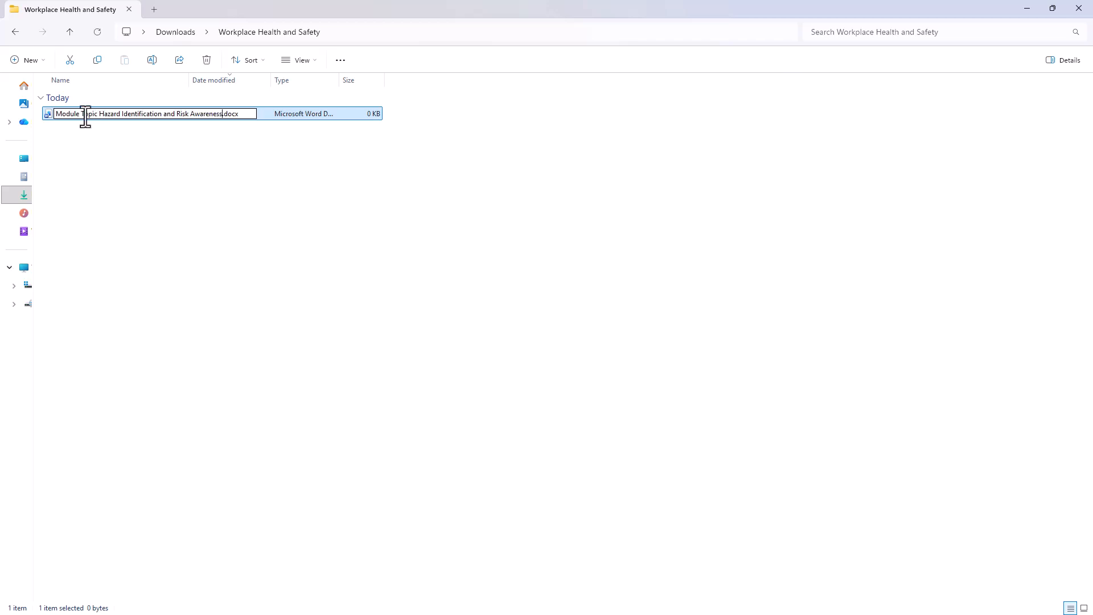
left_click_drag(80, 116, 101, 116)
type("2")
key("Return")
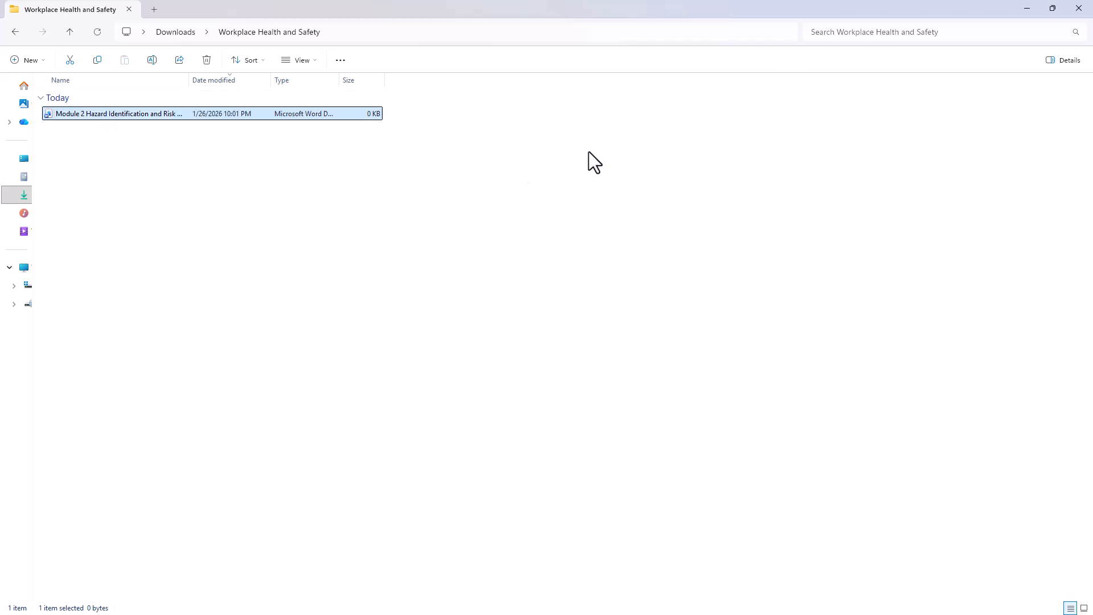
Return to the browser and copy the displayed Moodle content from the Module 2 header through the last reflection question
left_click(1027, 8)
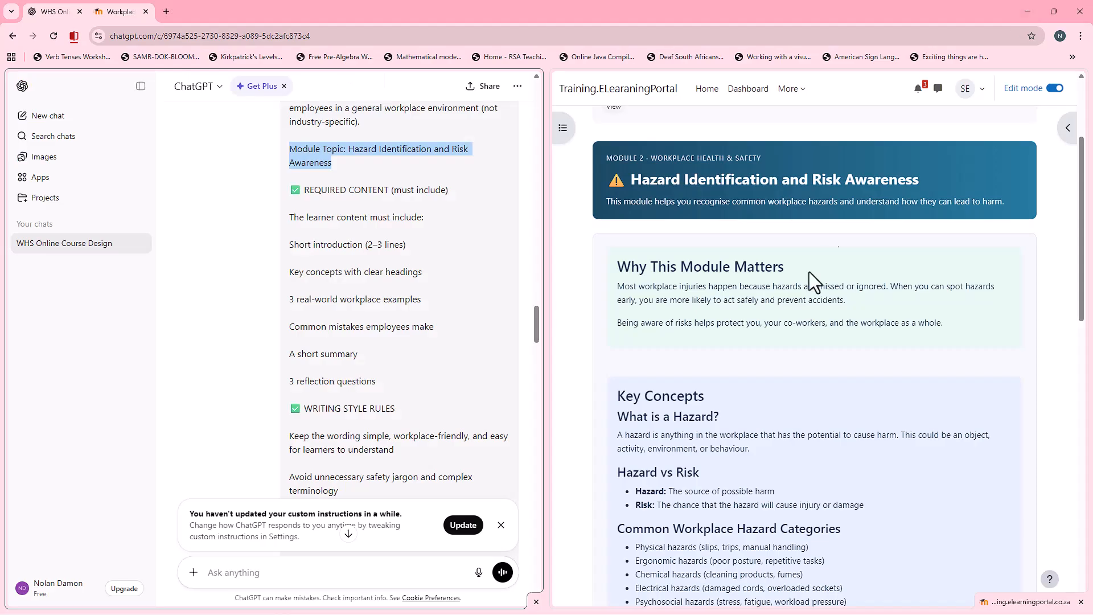
scroll(697, 267, "up", 2)
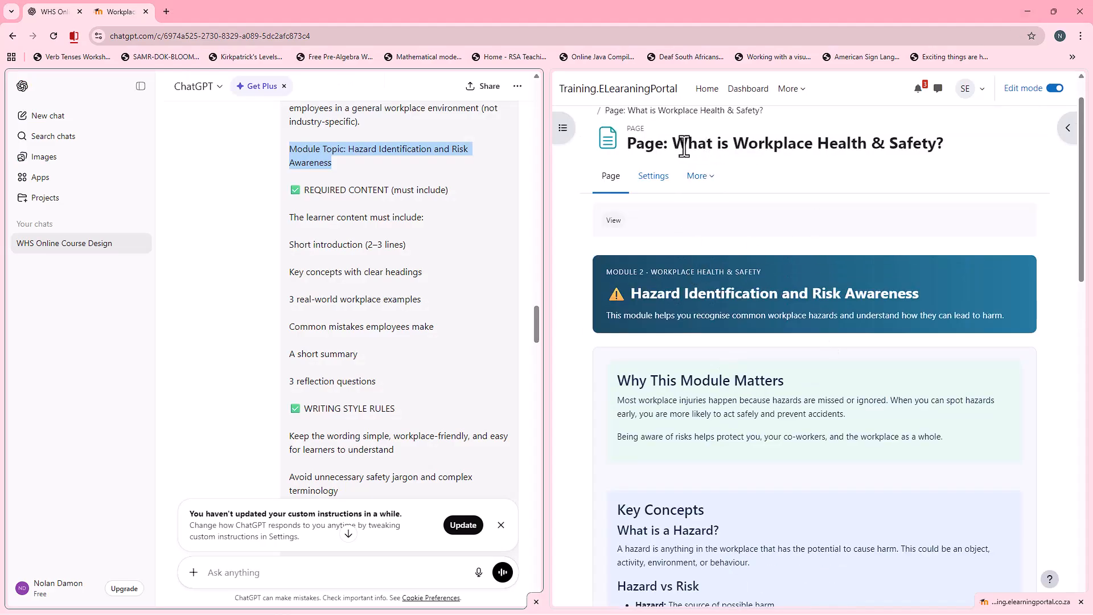
left_click_drag(605, 272, 832, 519)
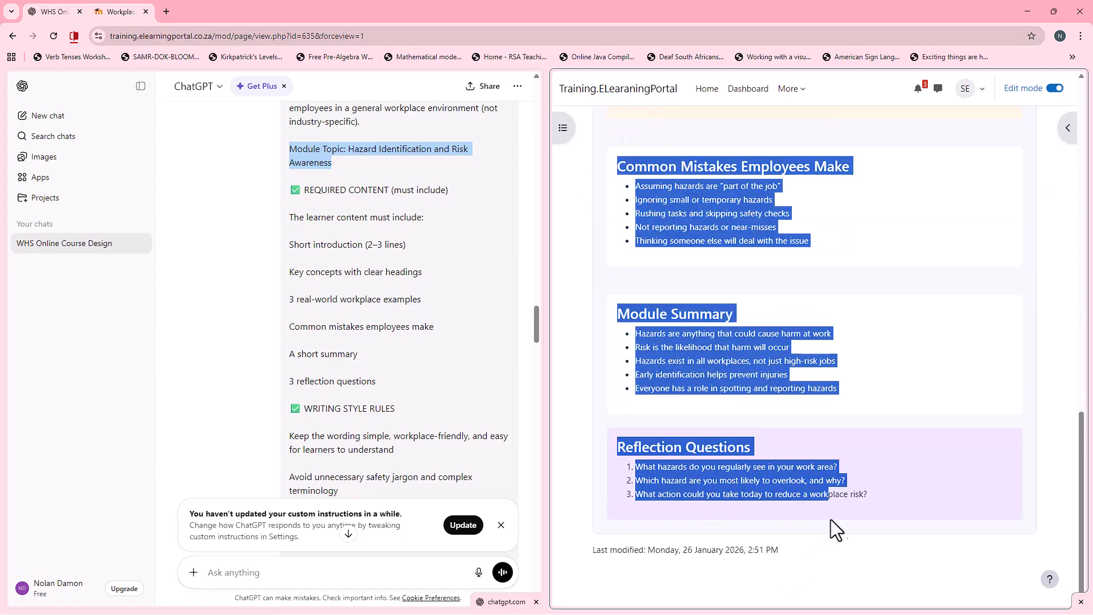
right_click(734, 481)
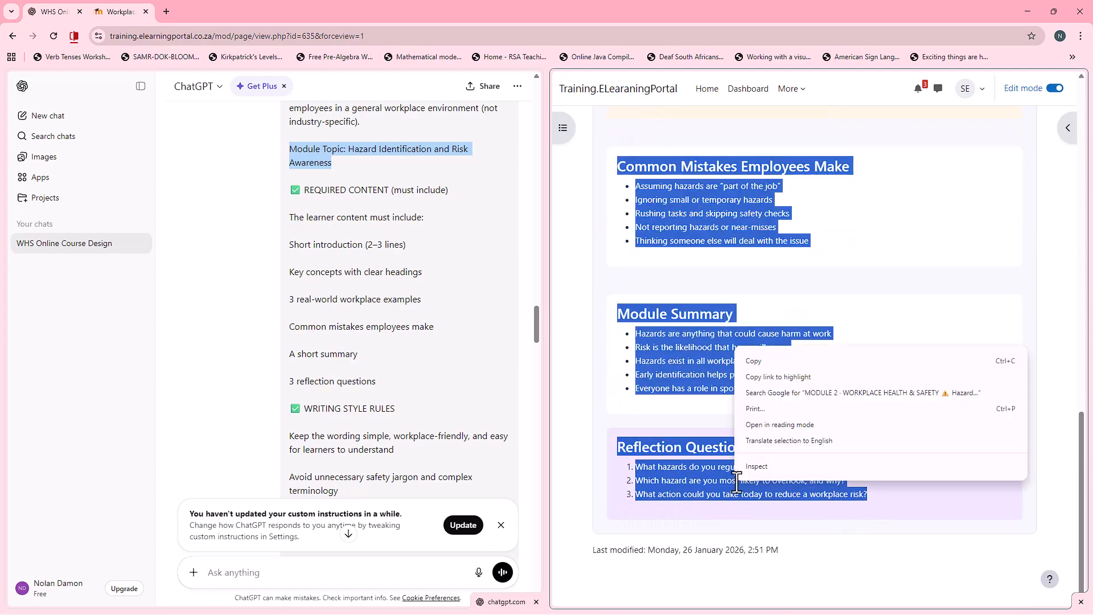
left_click(765, 363)
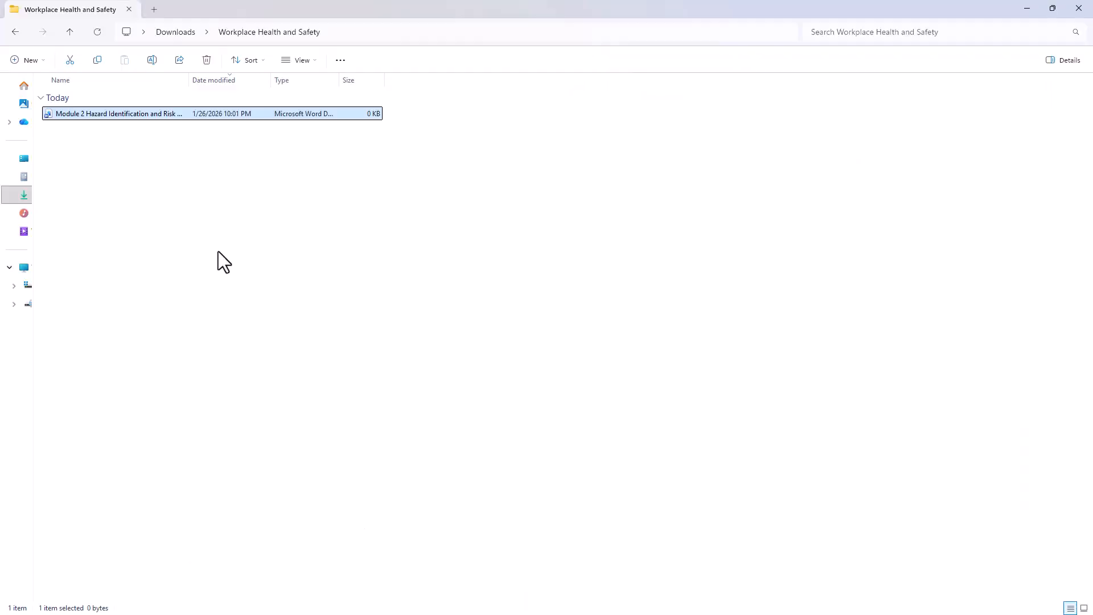
Open the Module 2 Word document from its folder, paste the copied Moodle content, review it from the beginning and save the document
double_click(98, 113)
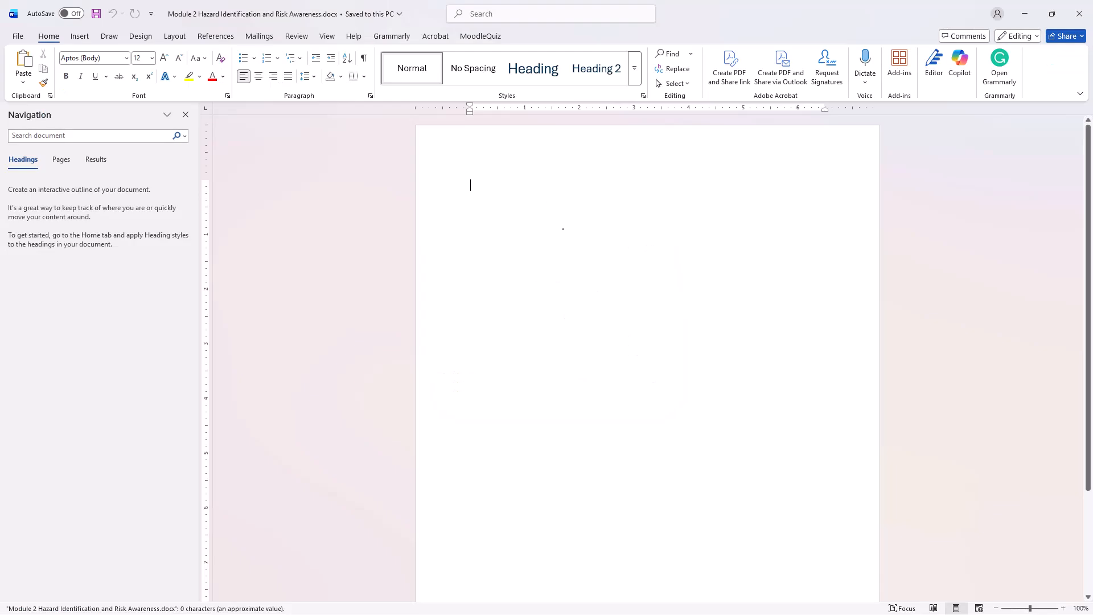
right_click(538, 201)
left_click(565, 280)
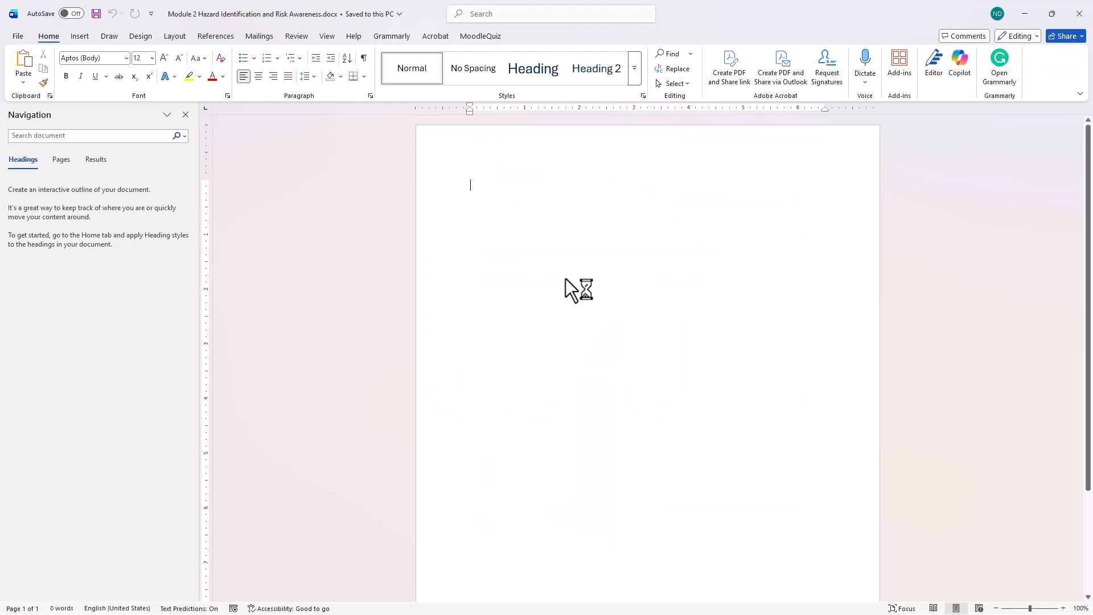
scroll(603, 322, "up", 8)
scroll(604, 322, "up", 5)
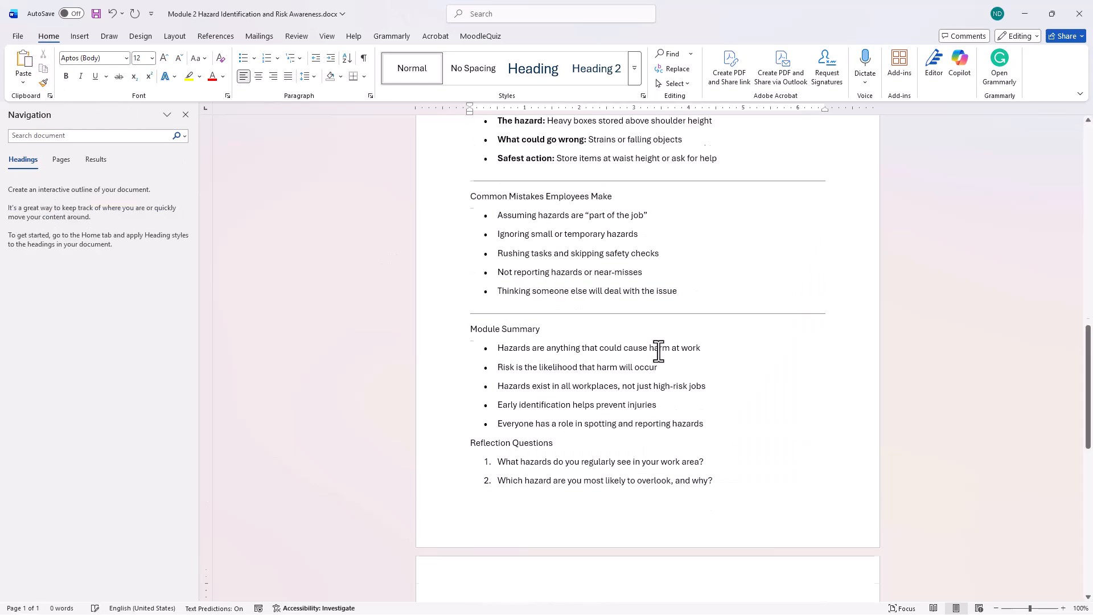
scroll(656, 349, "up", 15)
scroll(657, 353, "up", 1)
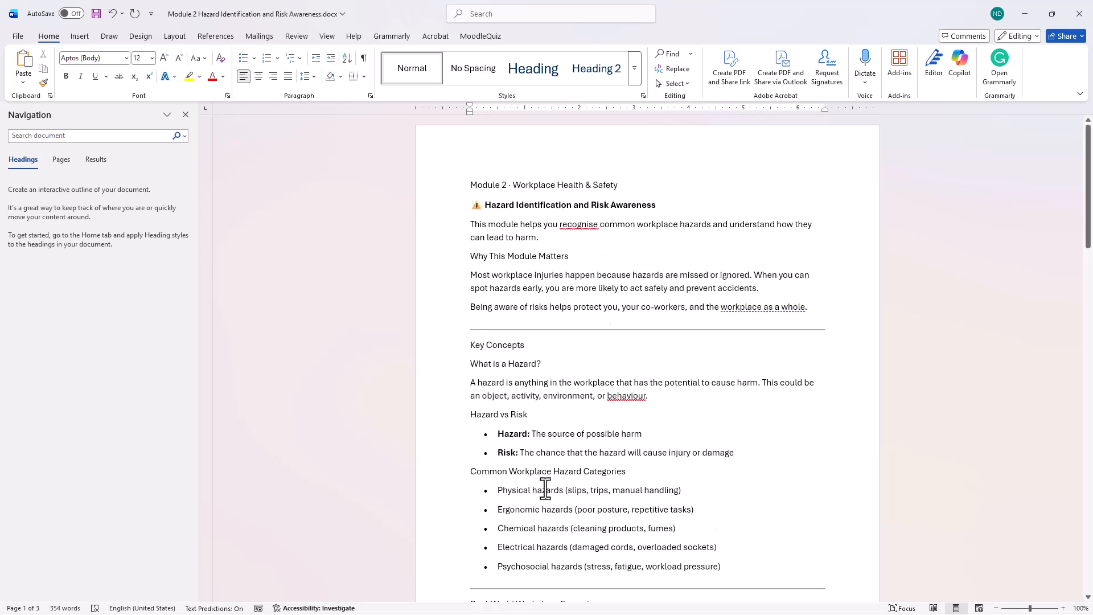
left_click(96, 14)
Return to the browser from the Word document and search the web for "notebooklm" in a new tab
left_click(1028, 15)
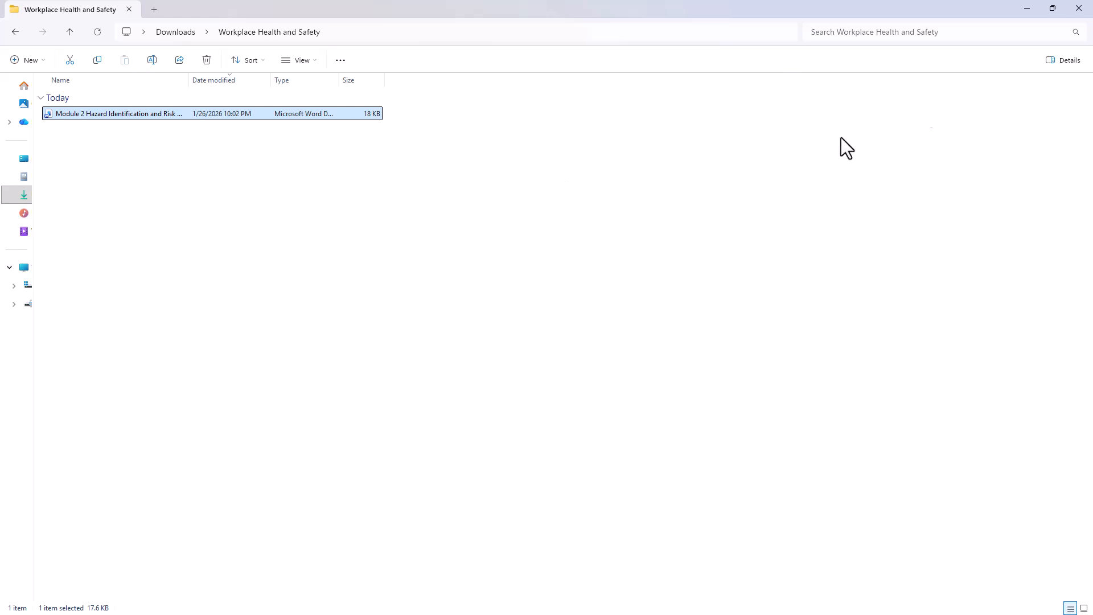
left_click(1027, 9)
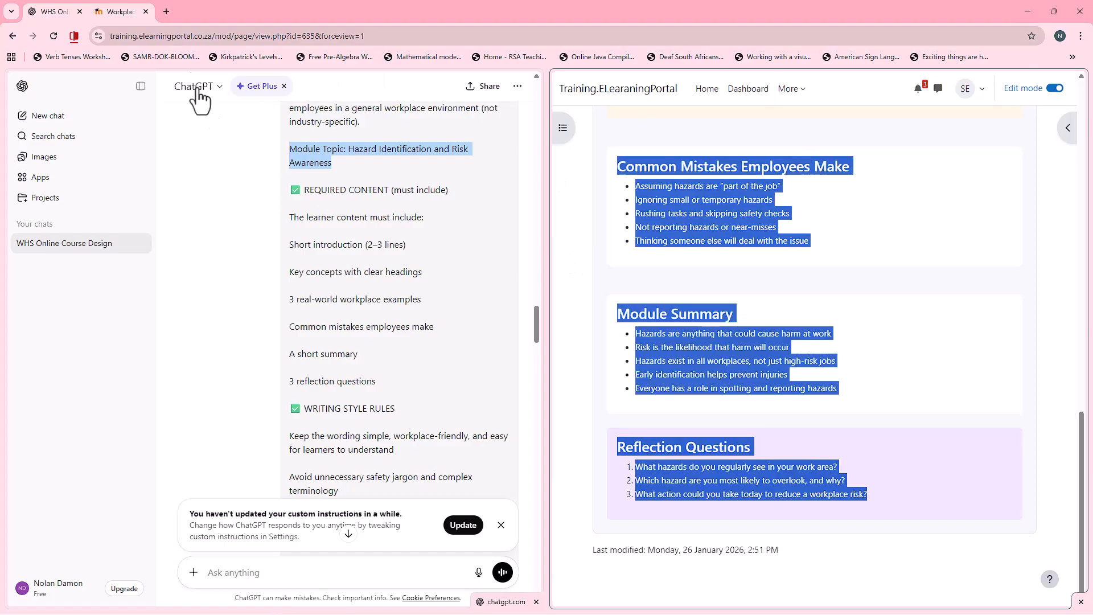
left_click(165, 8)
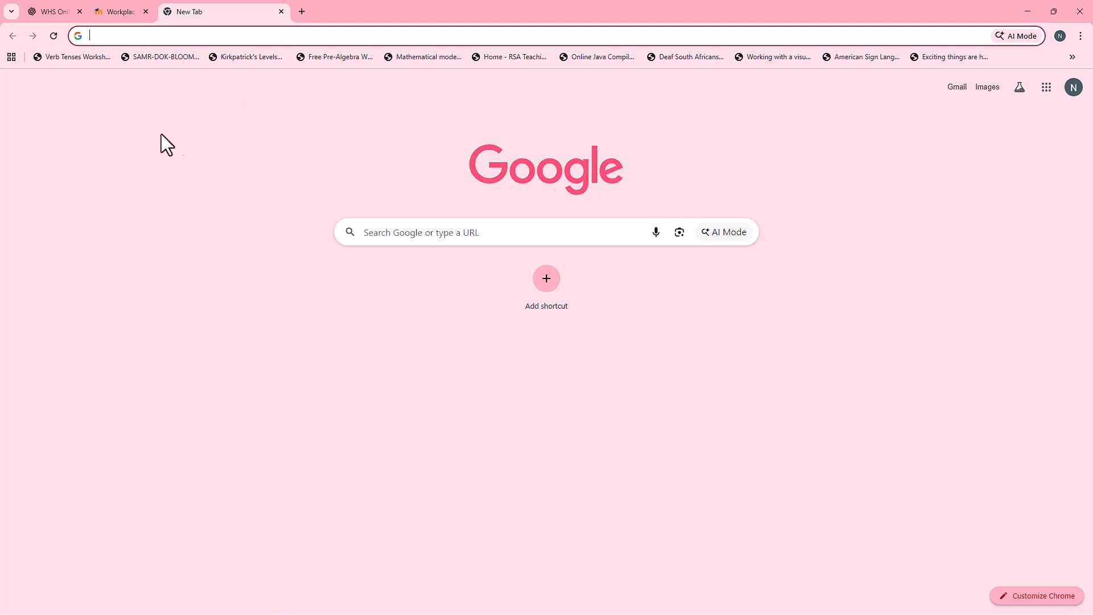
type("notebo")
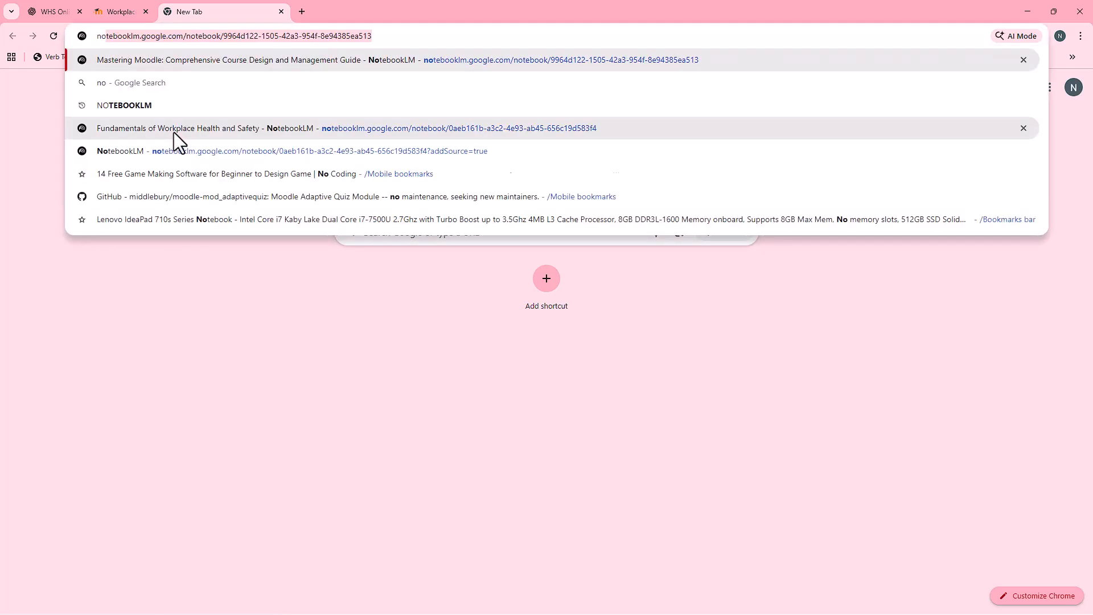
type("ok")
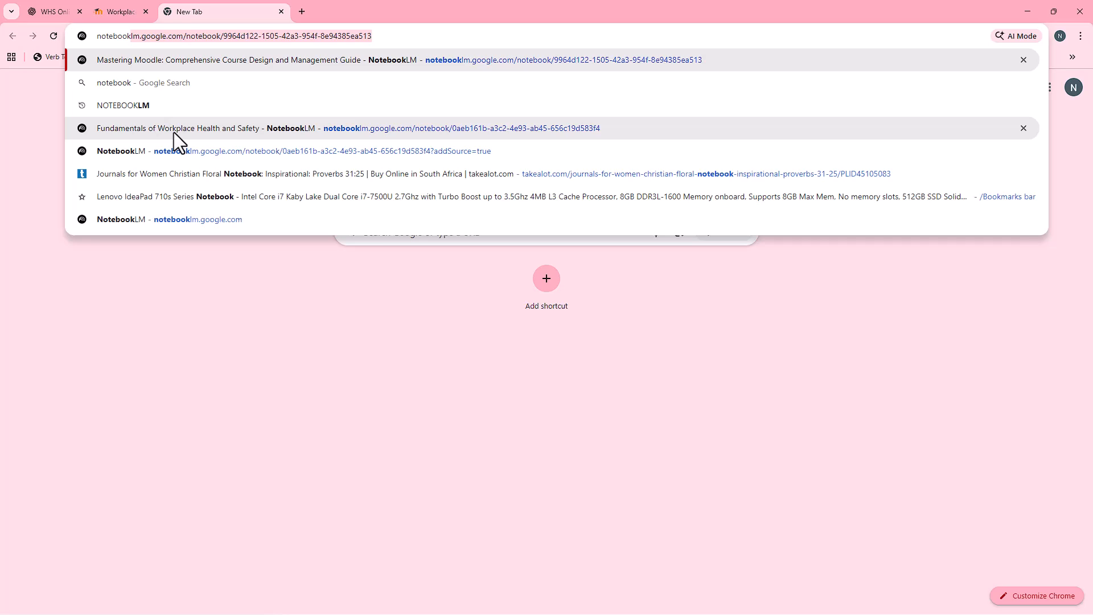
type("lm")
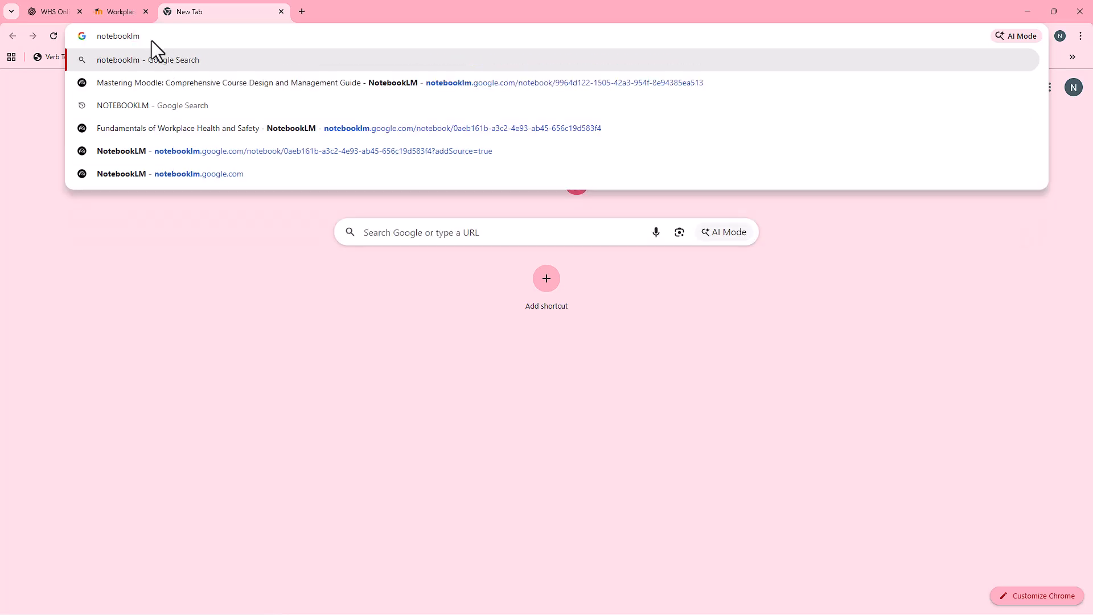
key("Return")
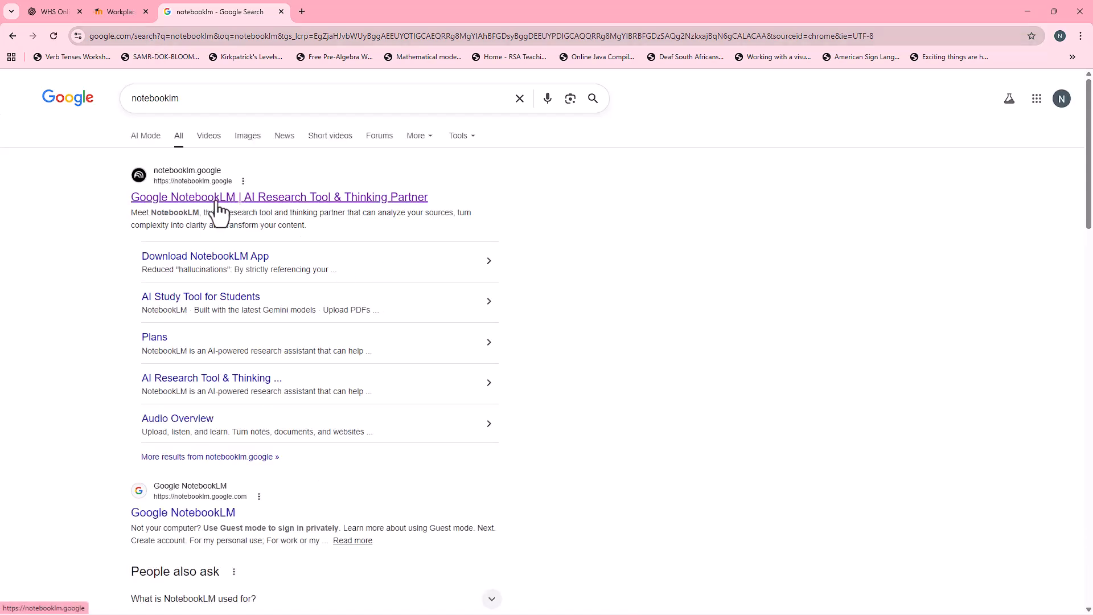
Open the Google NotebookLM site from the search results, launch NotebookLM and create a new notebook
left_click(321, 200)
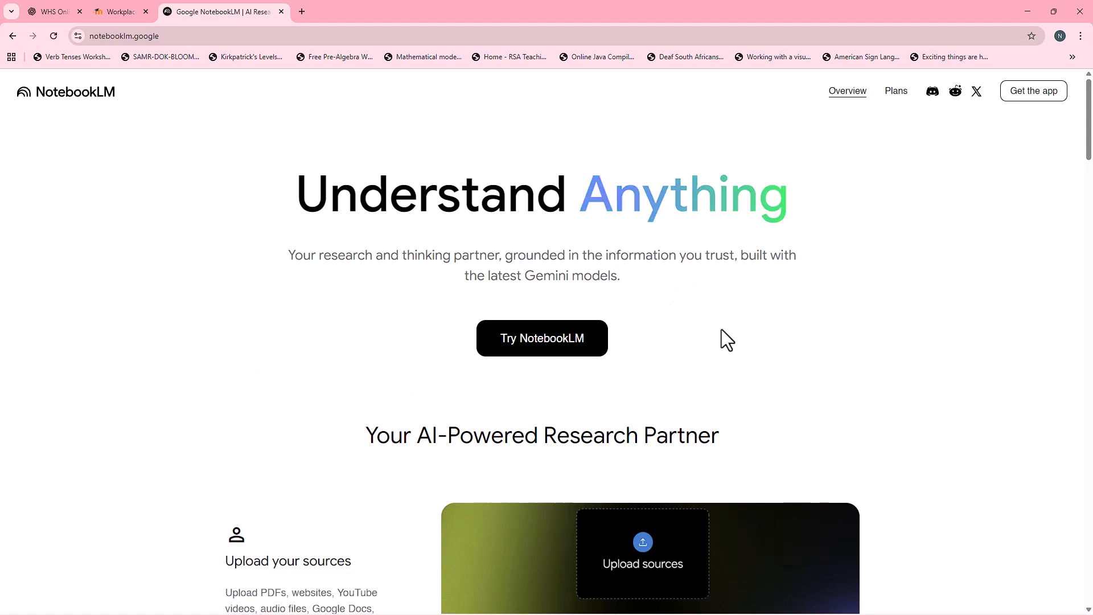
left_click(554, 345)
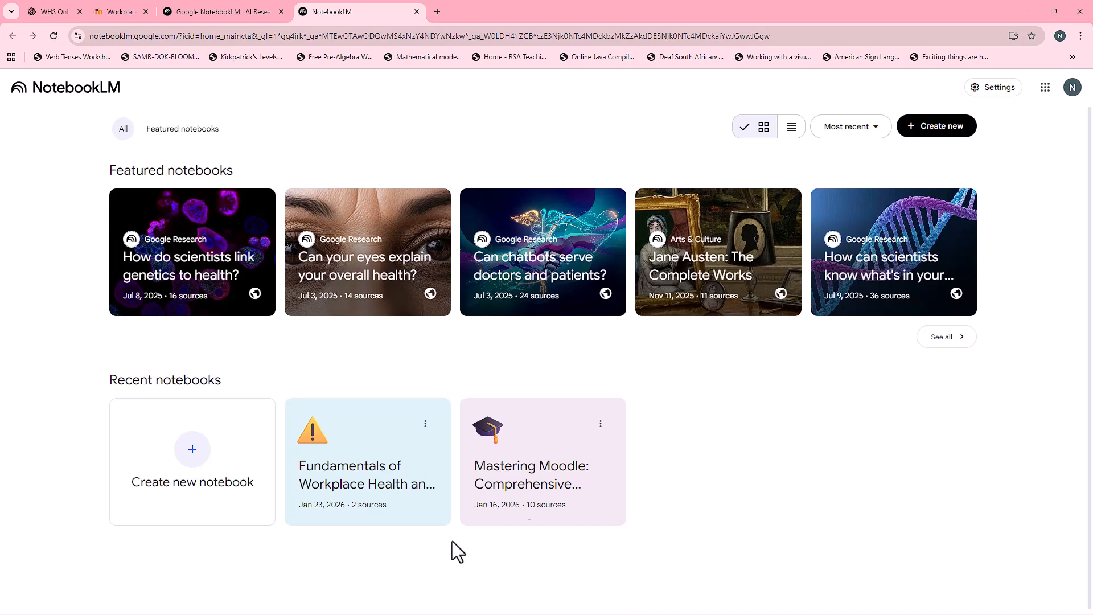
left_click(193, 451)
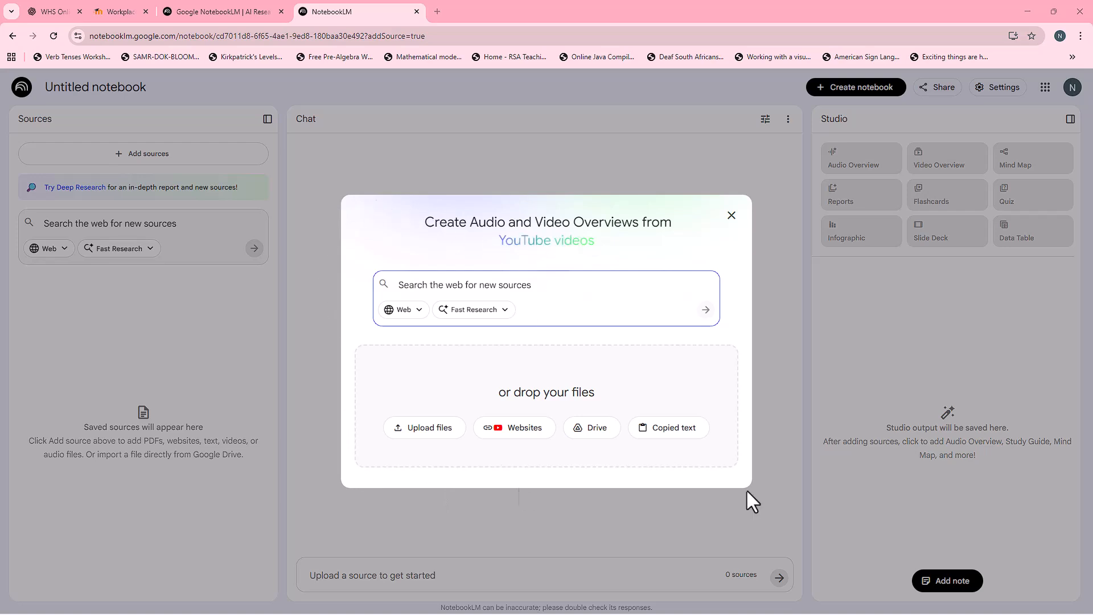
Dismiss the new-source dialog and view the research mode options for finding web sources
left_click(732, 215)
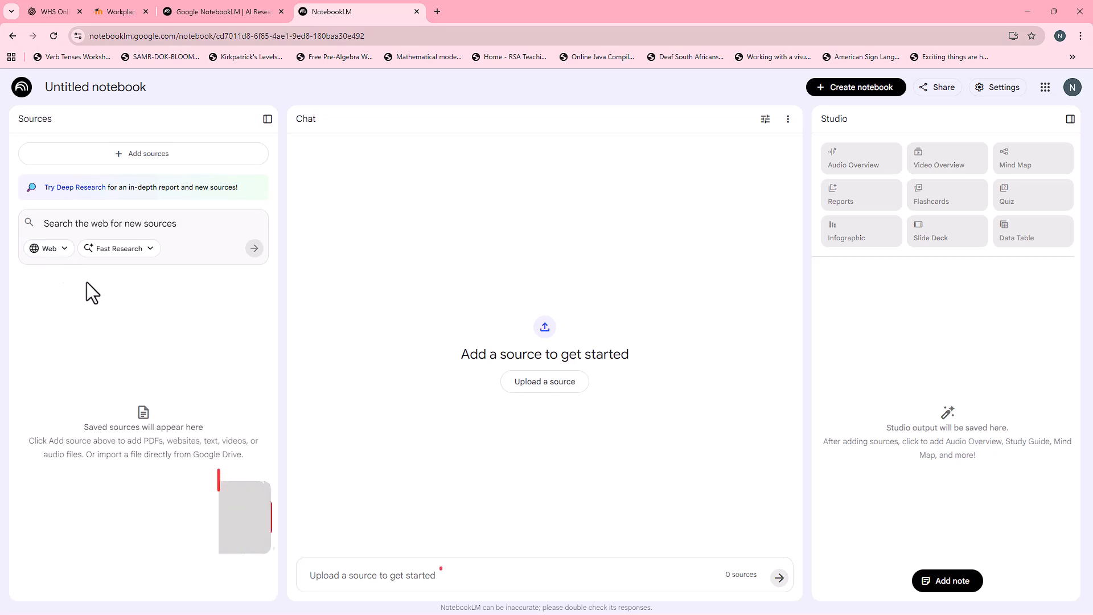
left_click(146, 251)
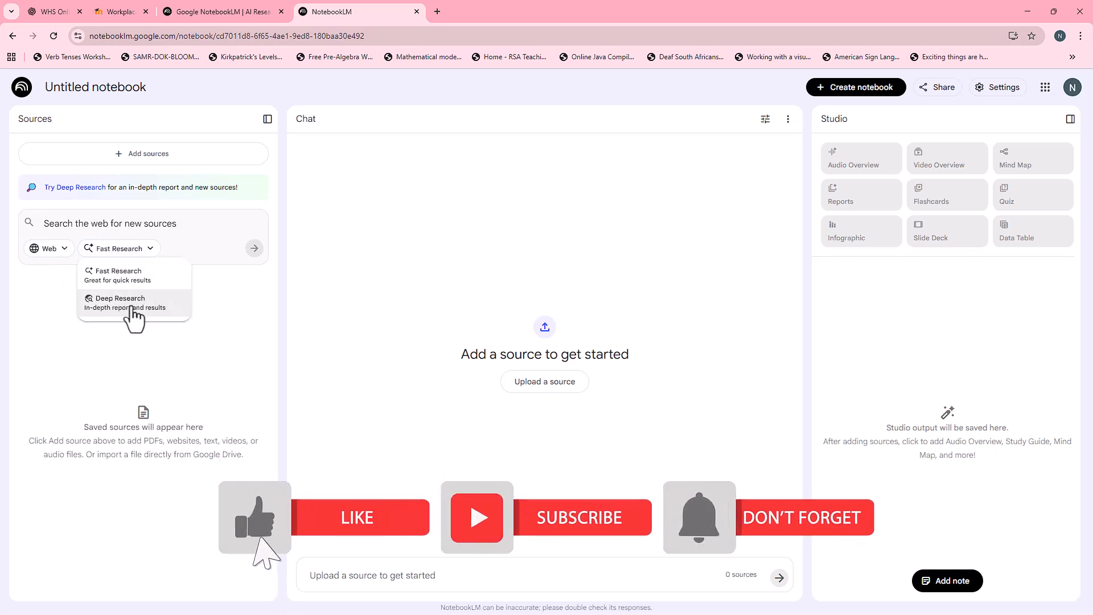
left_click(51, 365)
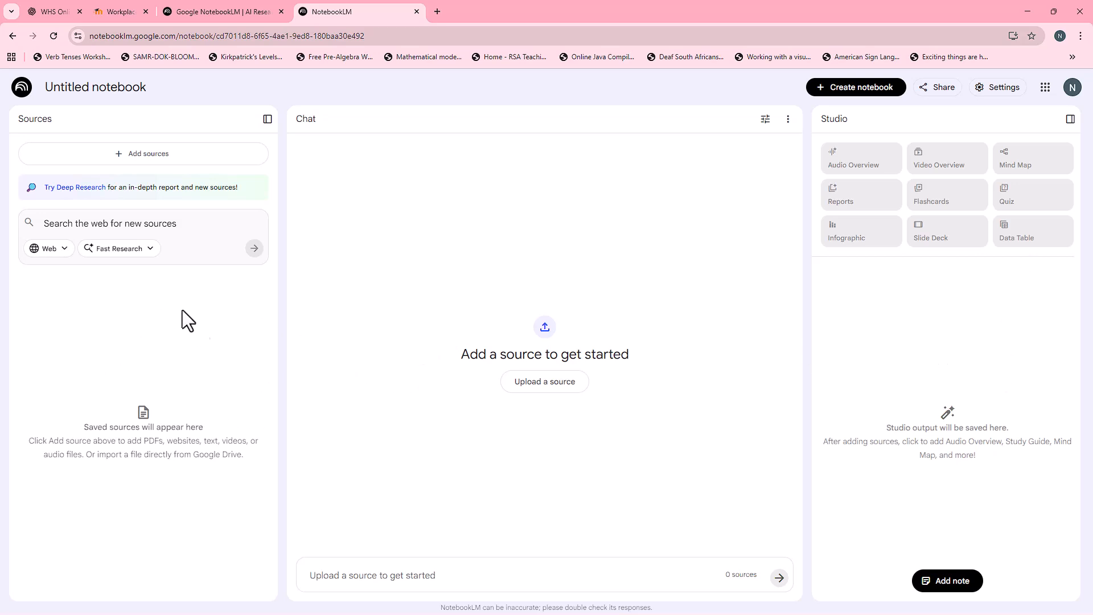
Upload "Module 2 Hazard Identification and Risk Awareness.docx" from the Workplace Health and Safety folder as a notebook source
left_click(146, 155)
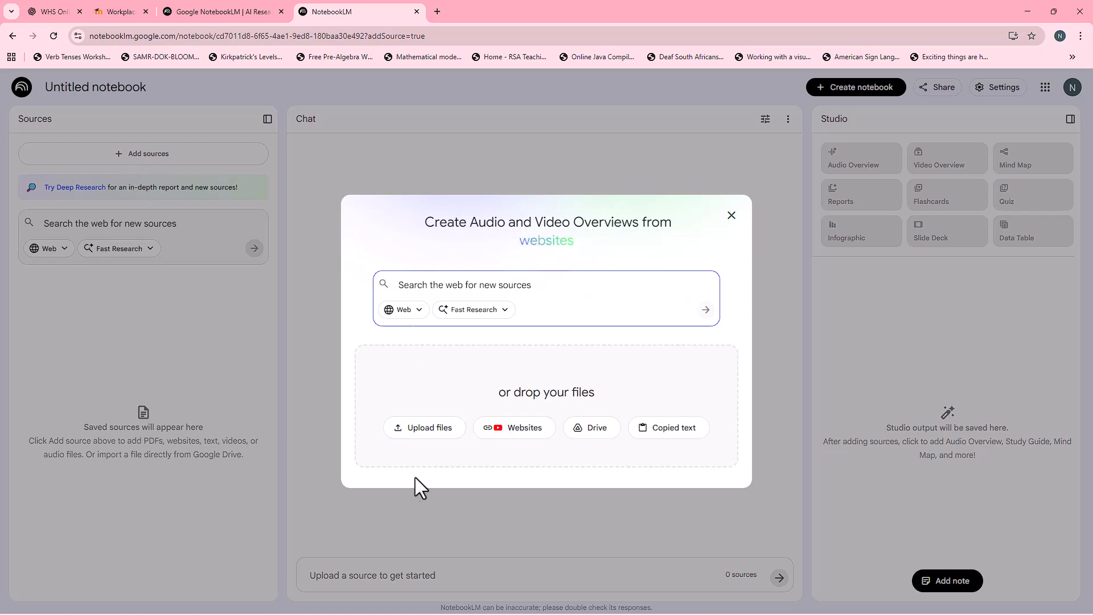
left_click(420, 438)
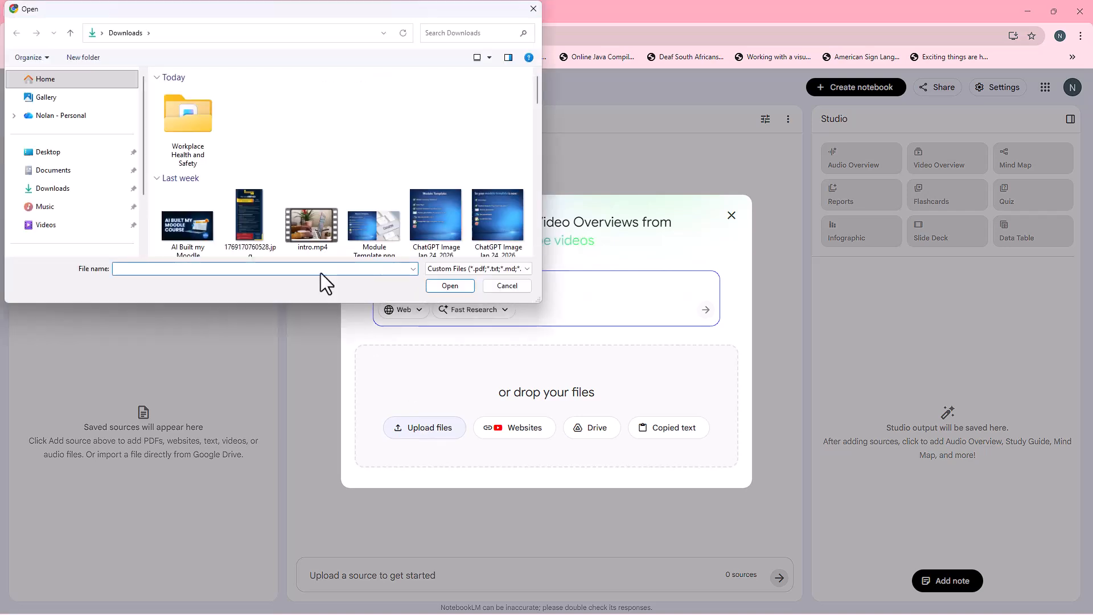
left_click(192, 125)
double_click(192, 126)
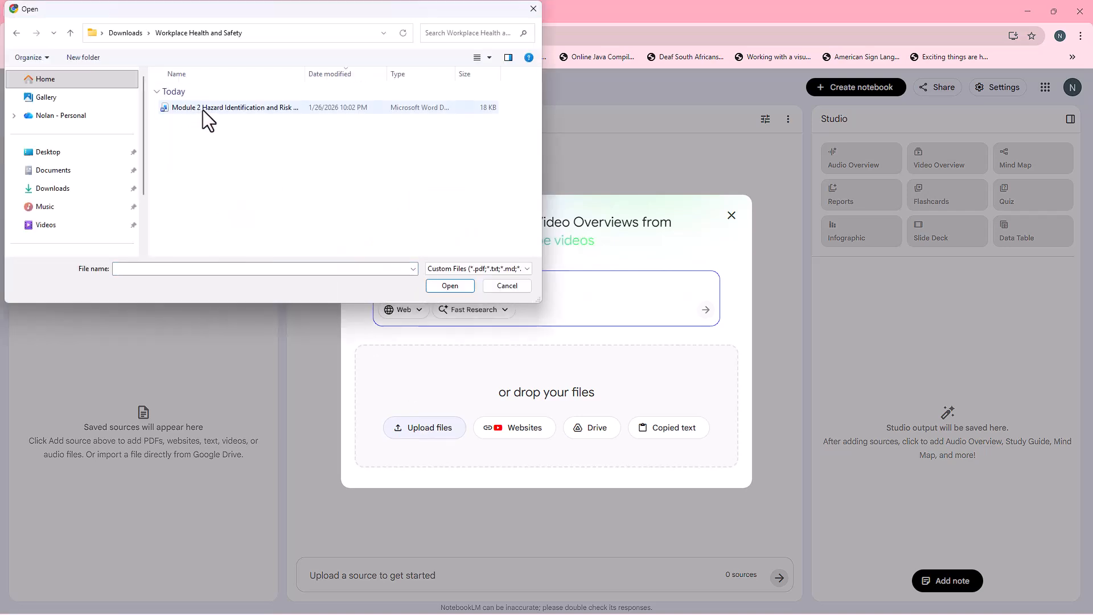
left_click(204, 108)
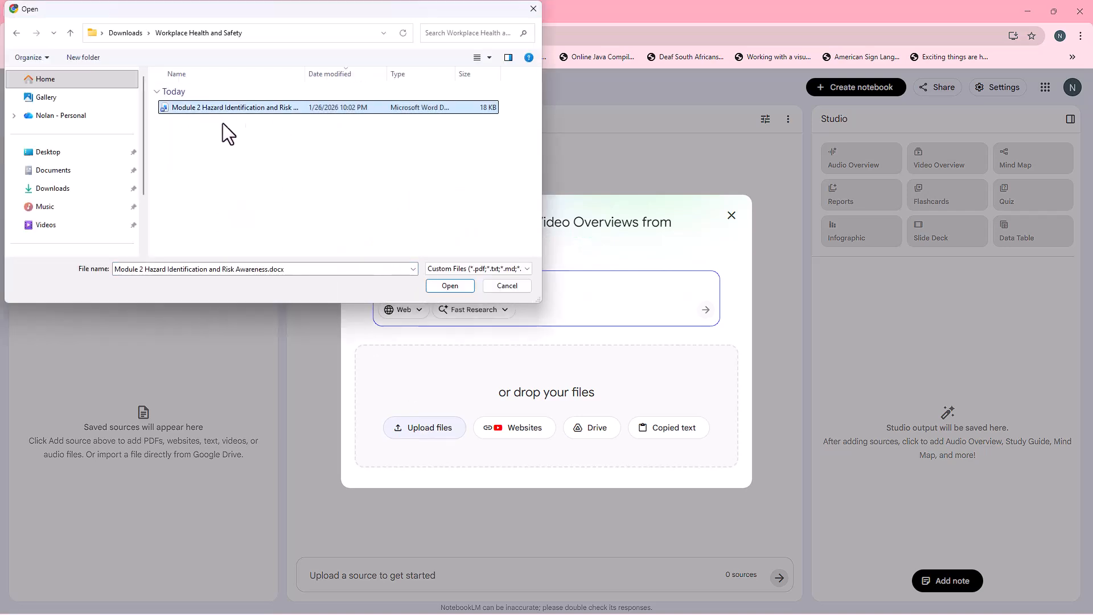
left_click(449, 287)
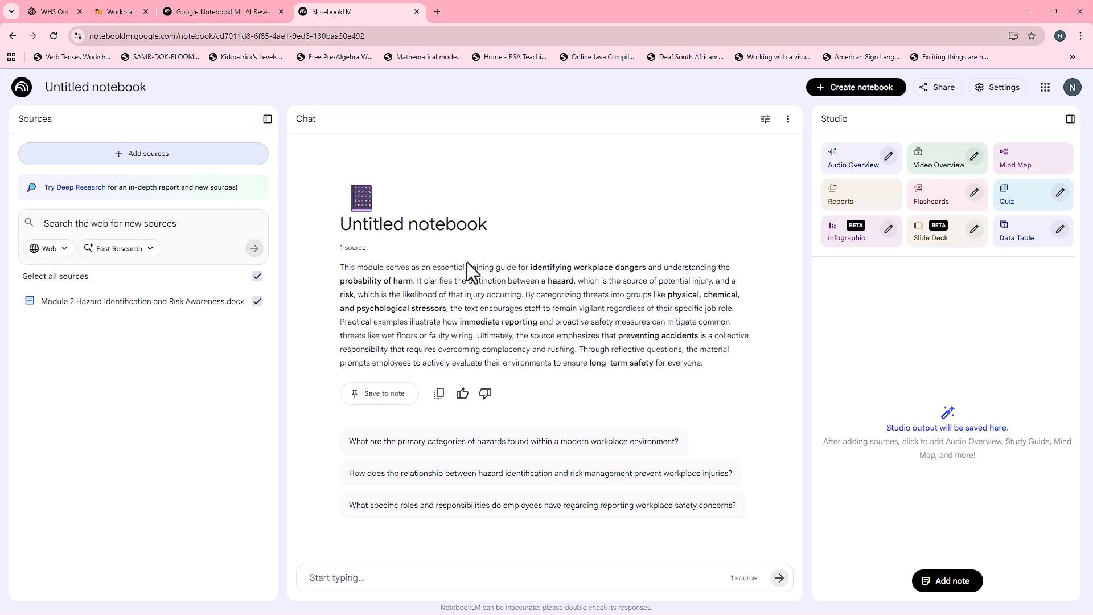
Generate an infographic from the Module 2 source, then download it after viewing it at full size
left_click(849, 241)
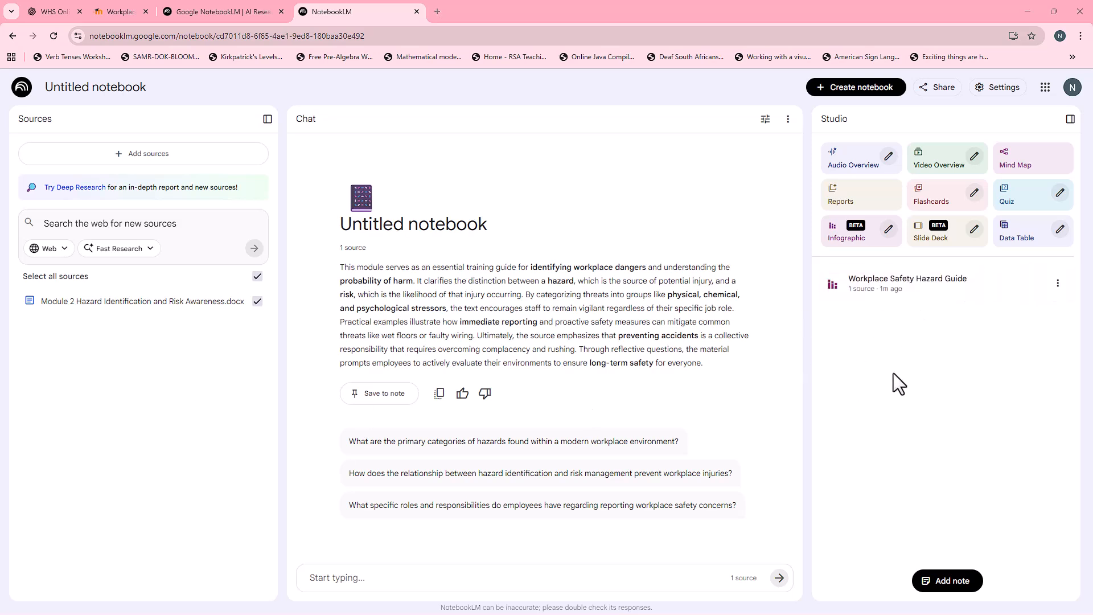
left_click(889, 291)
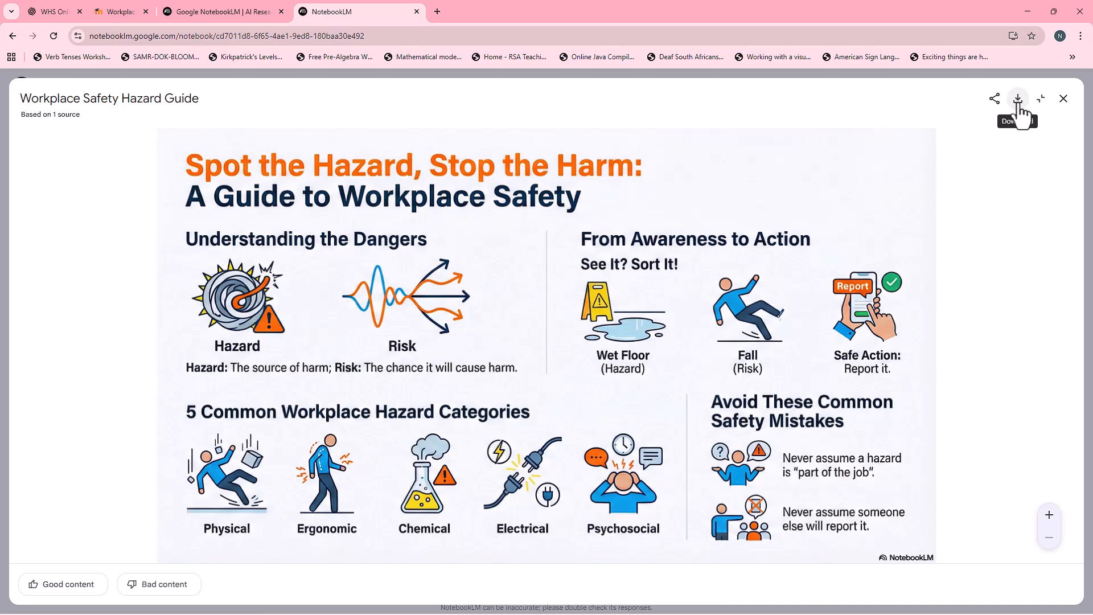
left_click(1063, 99)
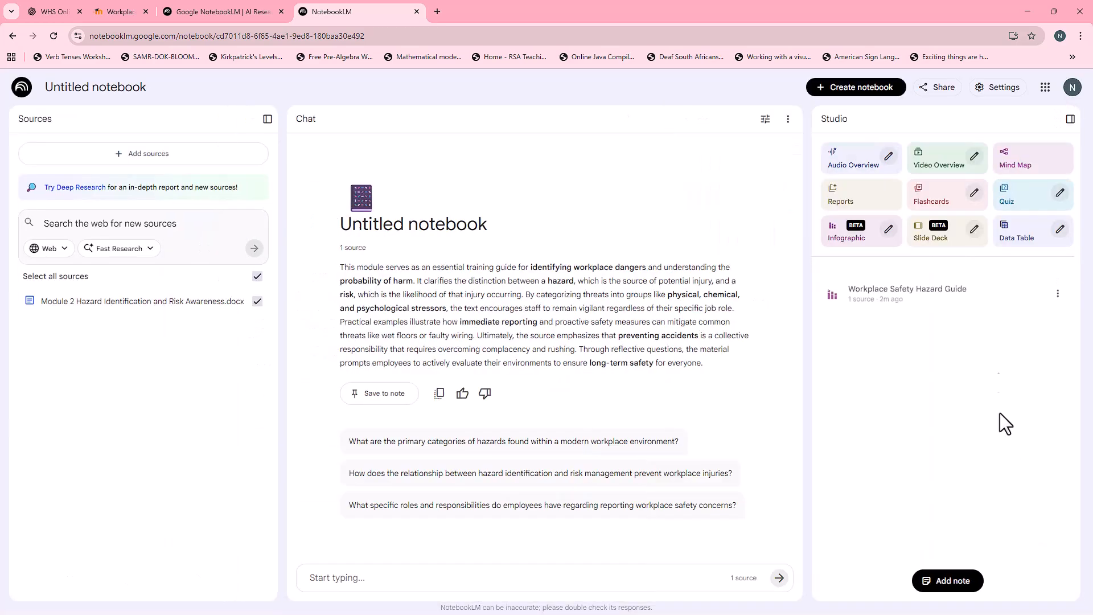
left_click(1058, 284)
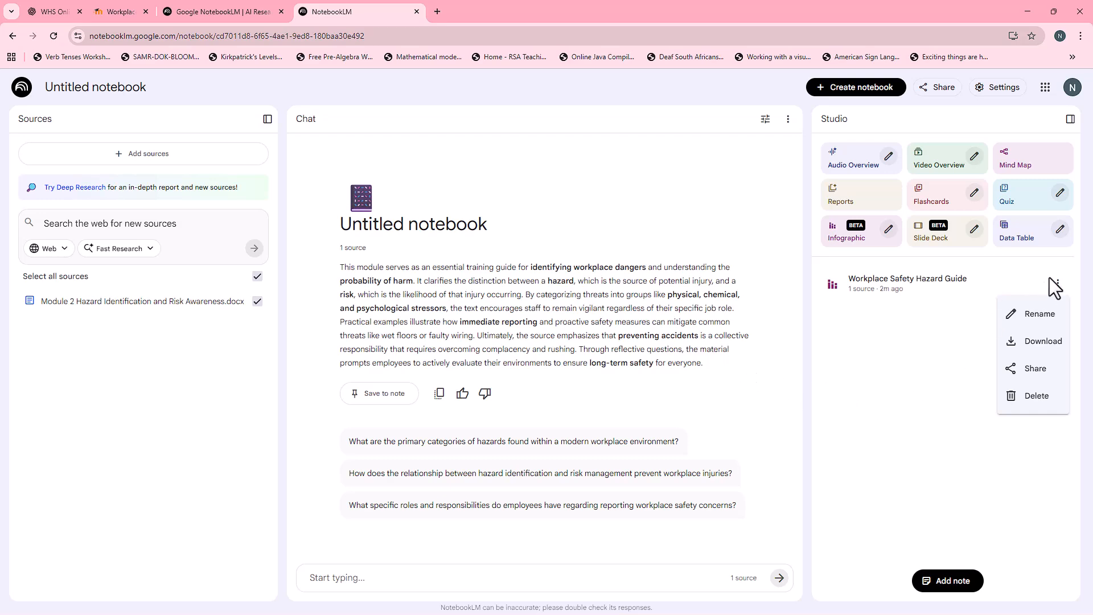
left_click(1040, 348)
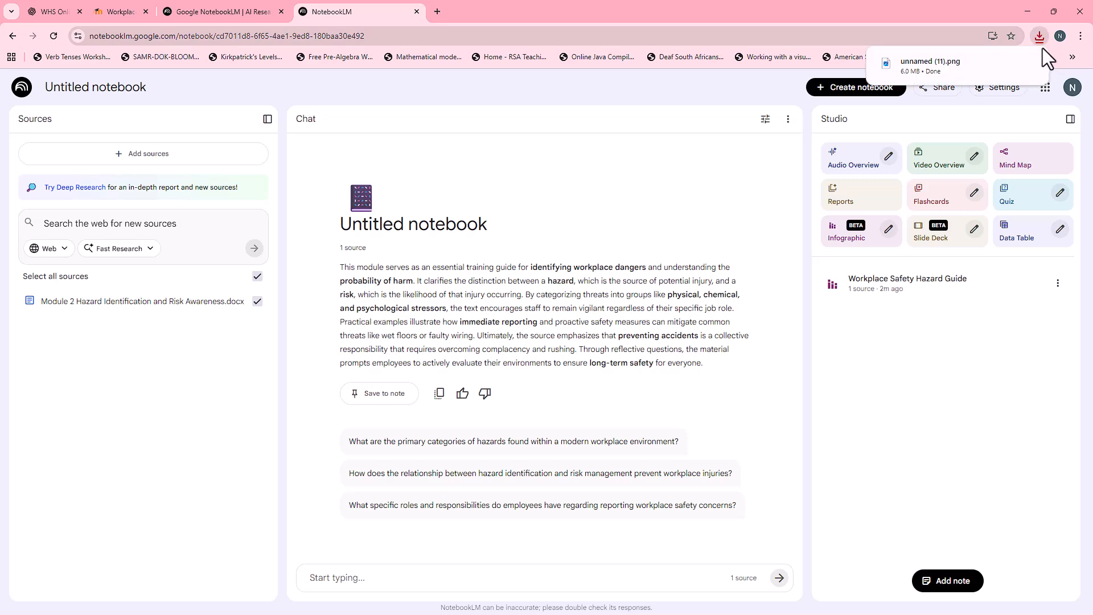
Switch back to the Moodle Module 2 page, open its settings and enlarge the page content editor vertically
left_click(115, 11)
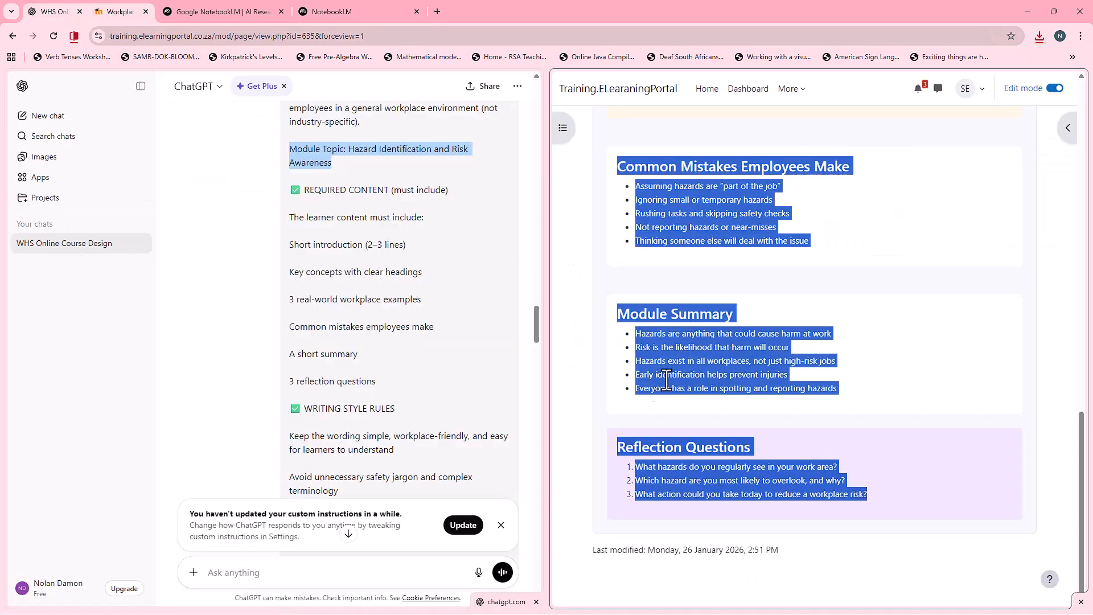
scroll(848, 381, "up", 20)
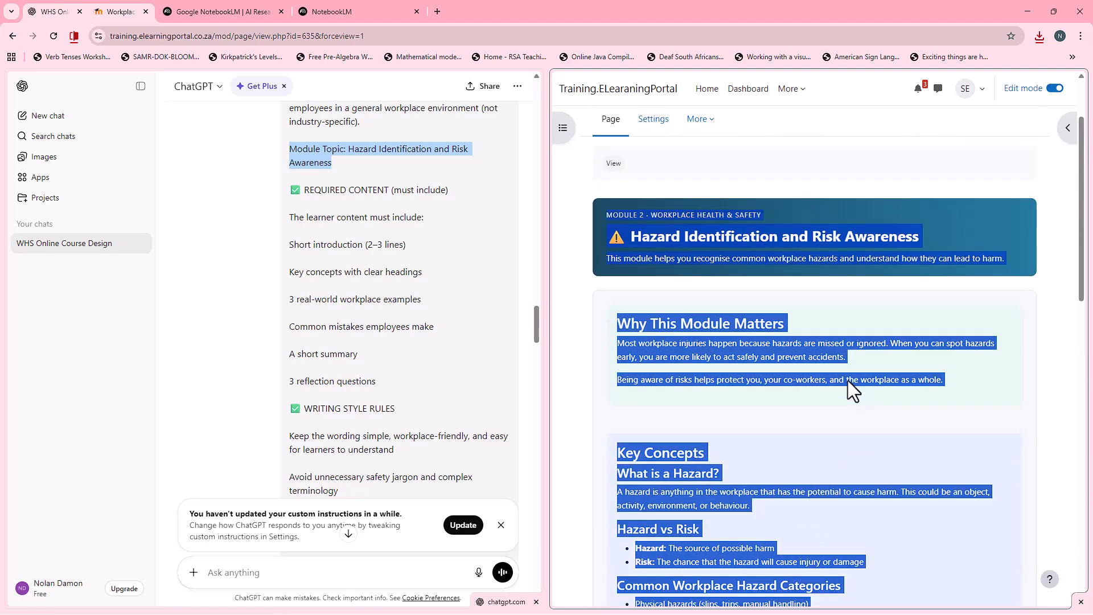
left_click(909, 383)
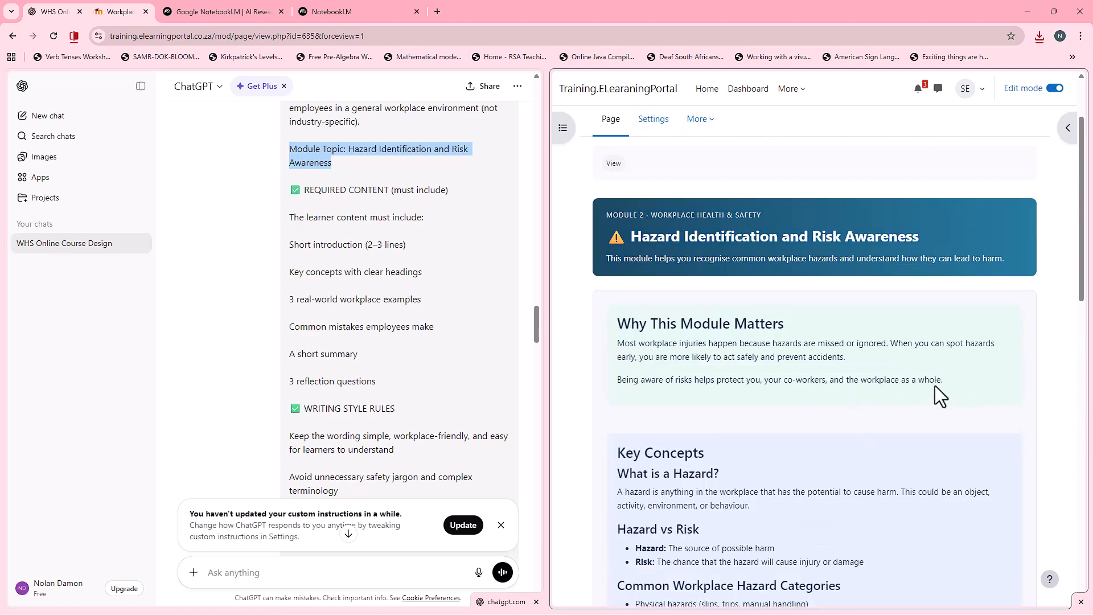
left_click(649, 122)
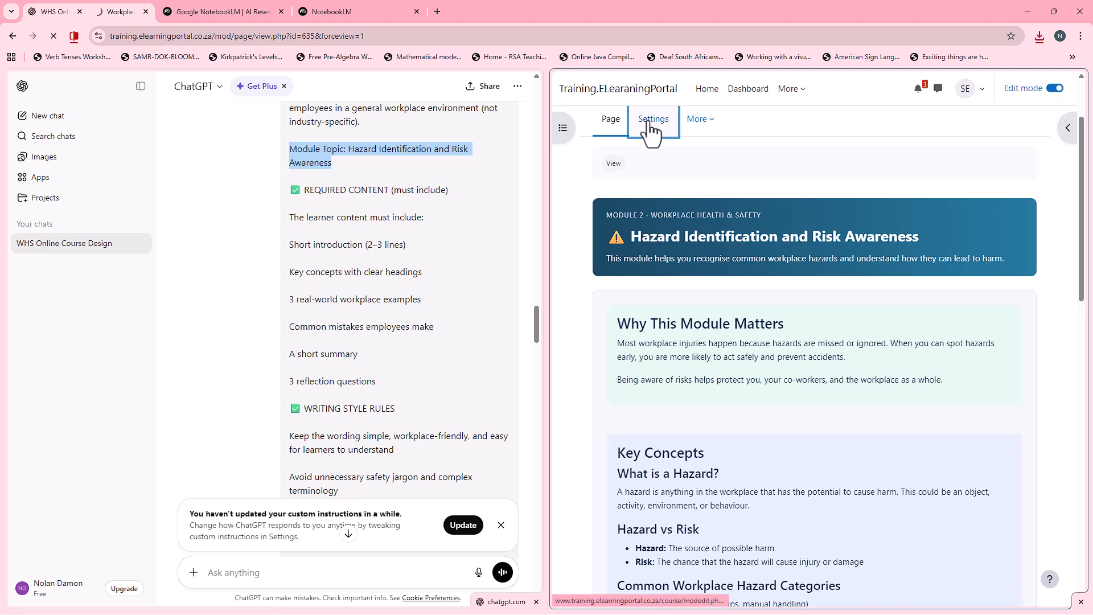
scroll(676, 429, "down", 7)
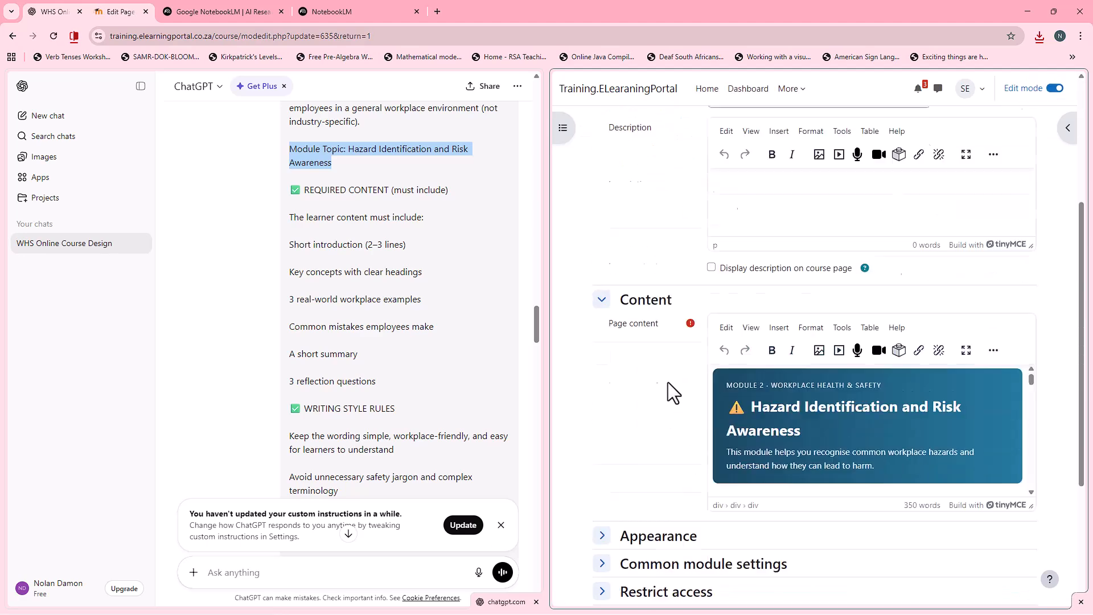
left_click_drag(1031, 336, 1048, 563)
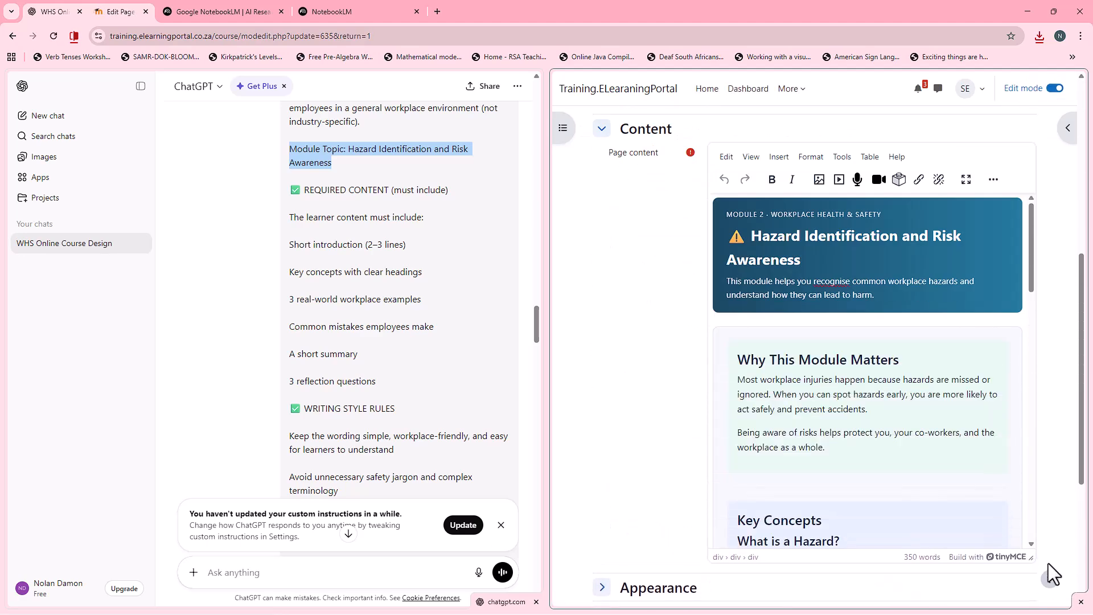
Add a blank line below the "Why This Module Matters" text and upload "unnamed (11).png" from Downloads as an image there
left_click(843, 450)
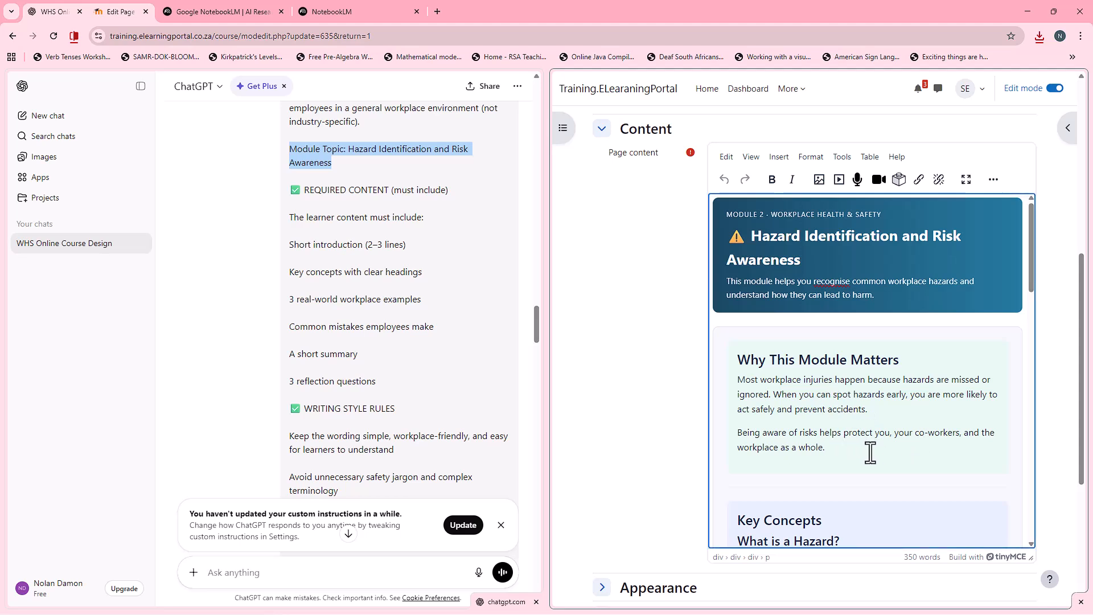
key("Return")
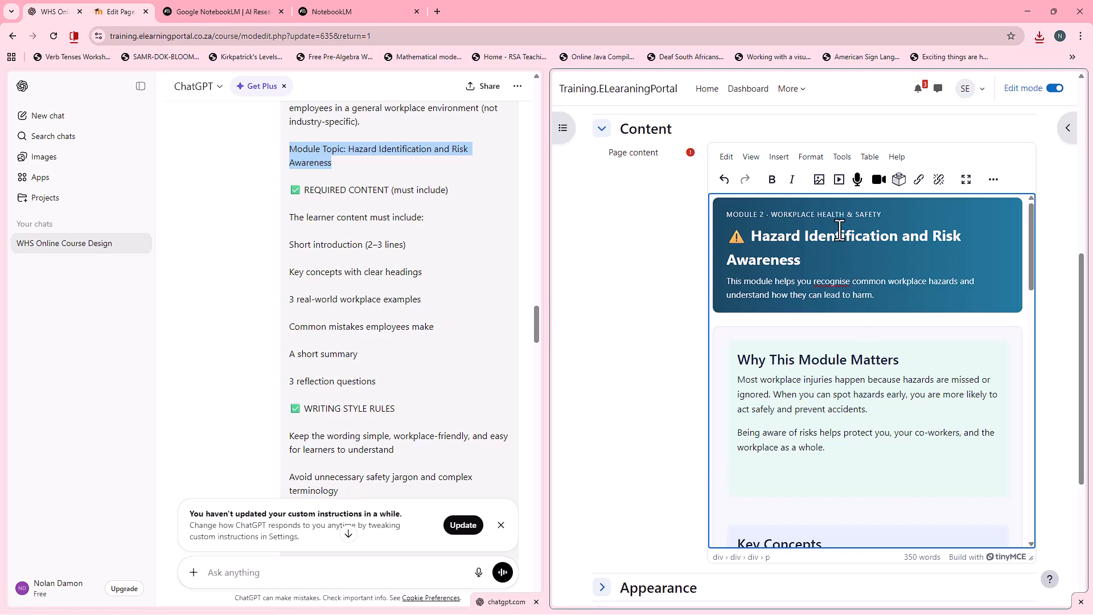
left_click(820, 181)
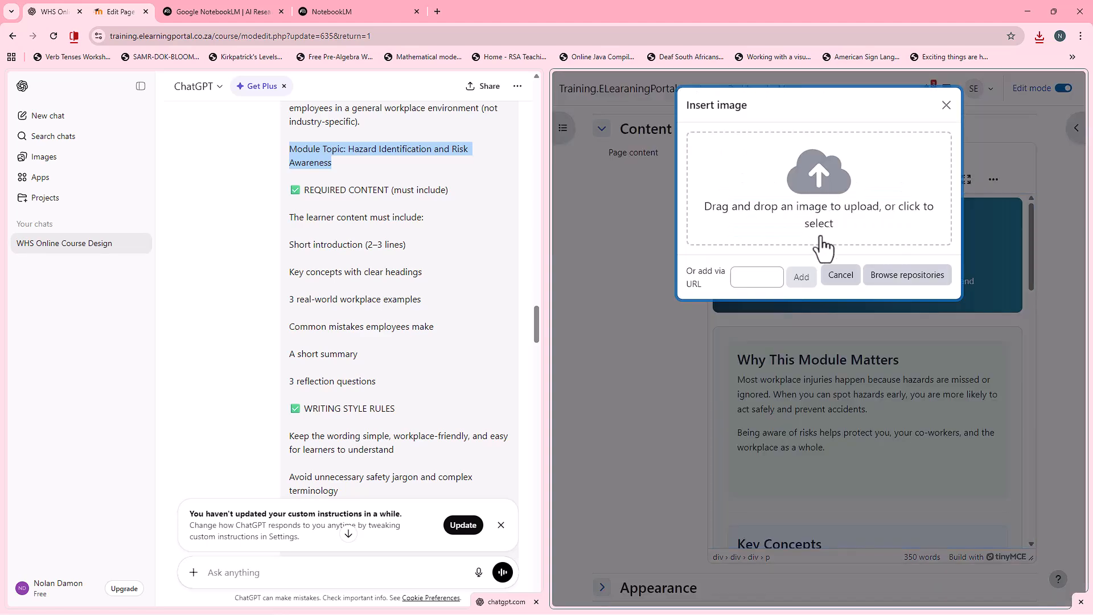
left_click(818, 182)
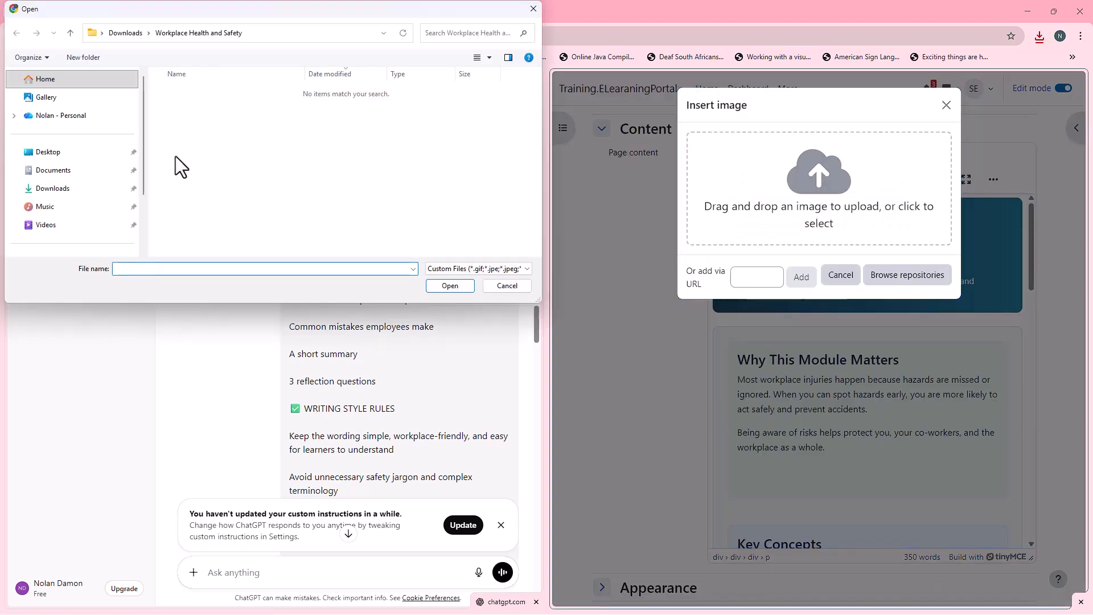
left_click(53, 189)
left_click(186, 124)
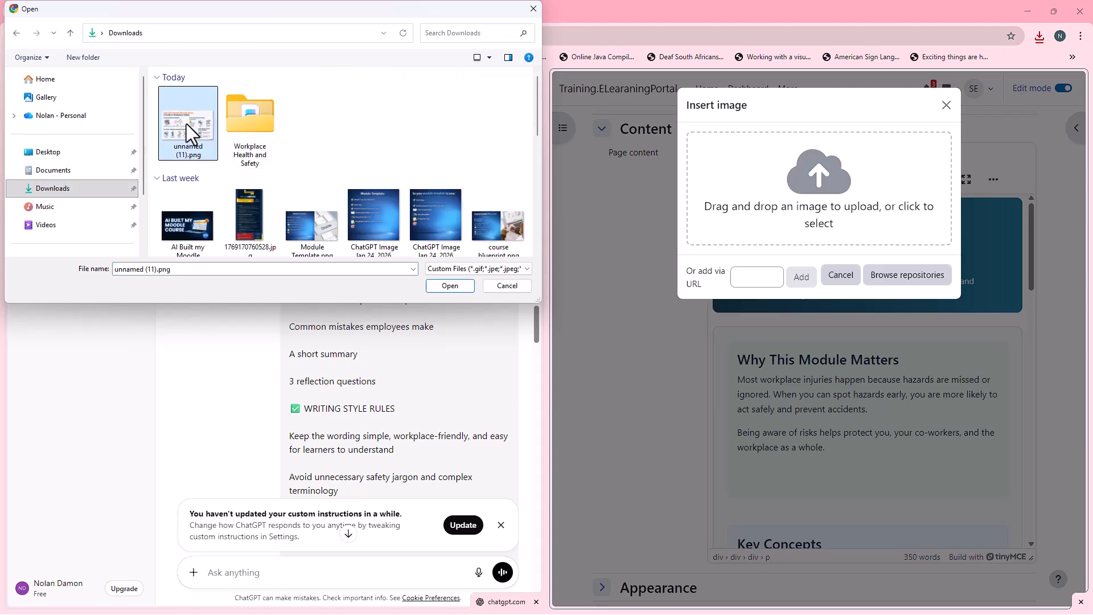
left_click(450, 285)
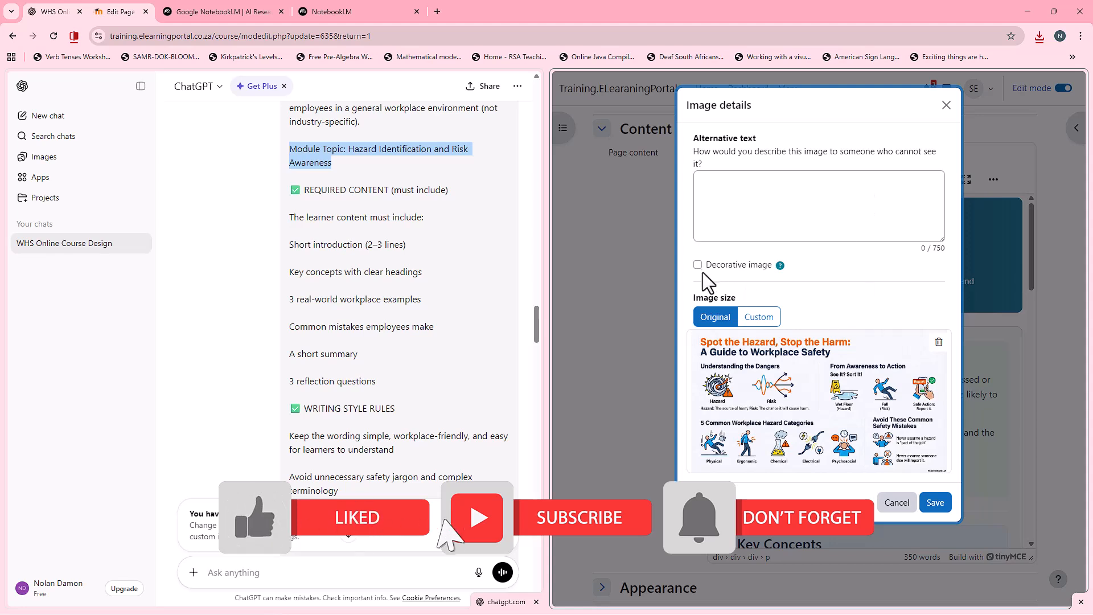
Mark the uploaded infographic as a decorative image and save its details to insert it into the page content
left_click(739, 195)
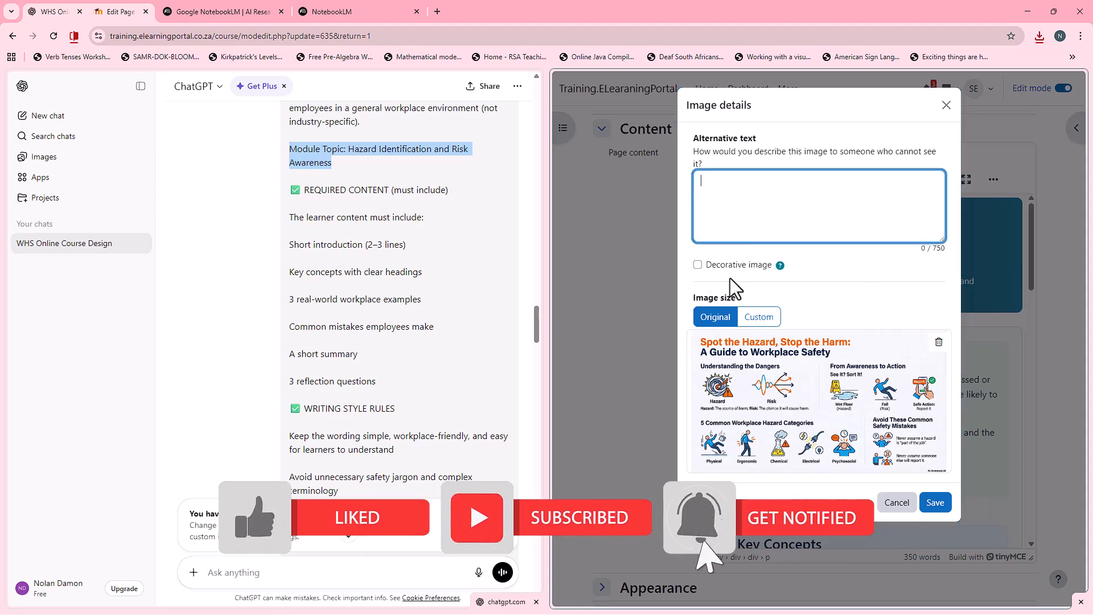
left_click(697, 266)
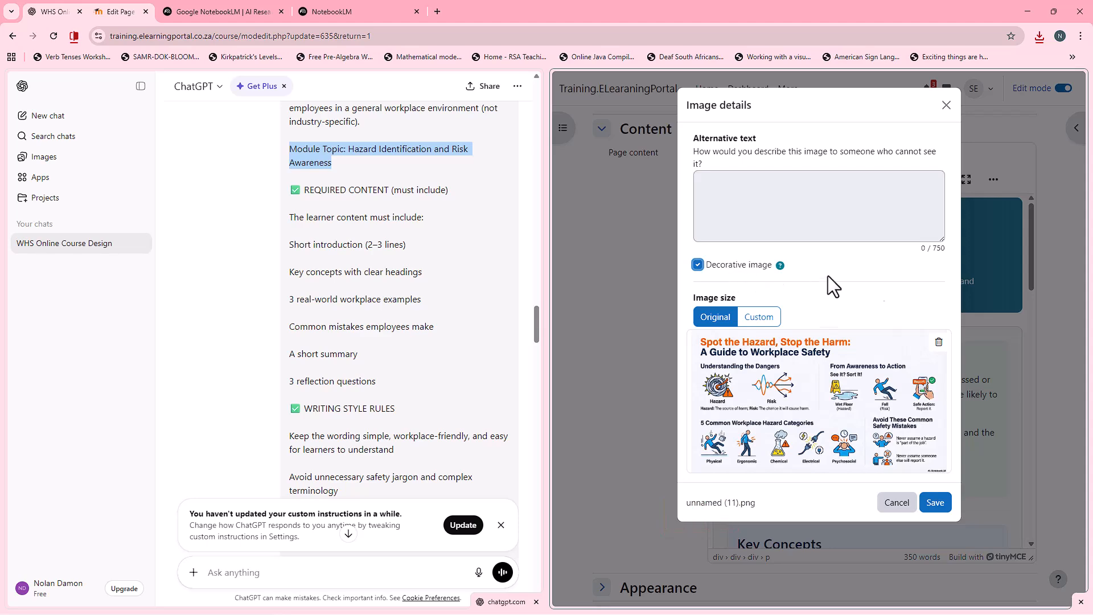
left_click(936, 503)
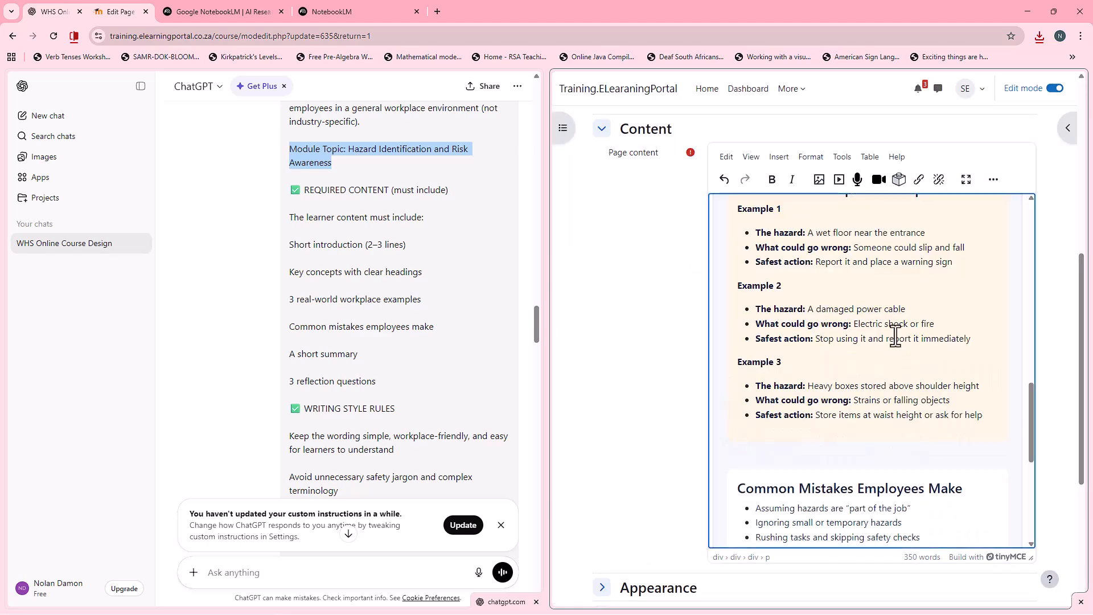
Check the infographic's placement below the "Why This Module Matters" text, then save the page and display it
scroll(874, 433, "up", 10)
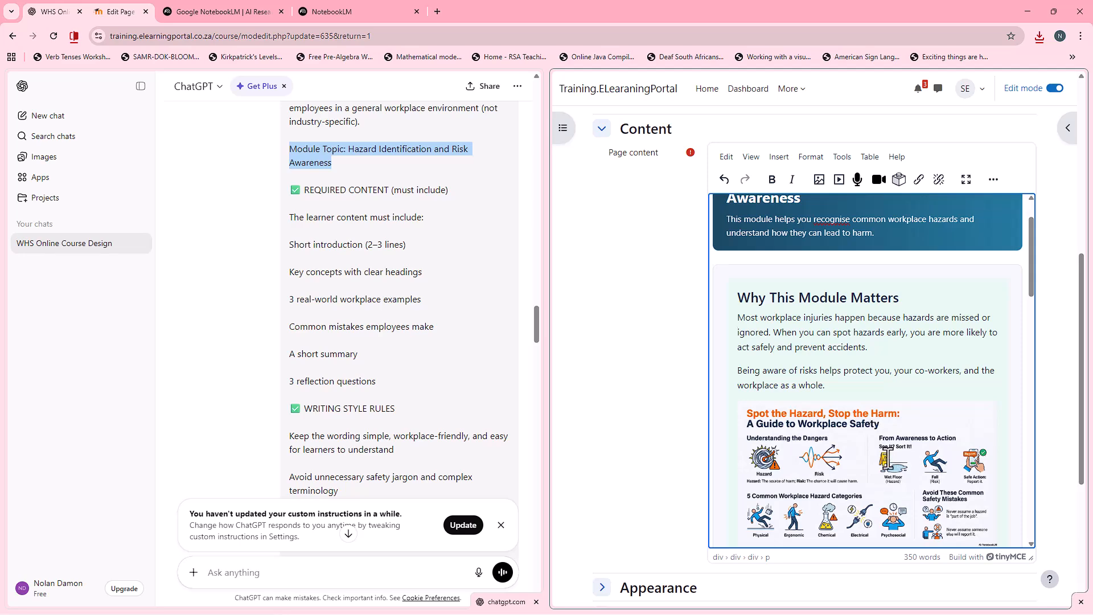
scroll(880, 450, "down", 3)
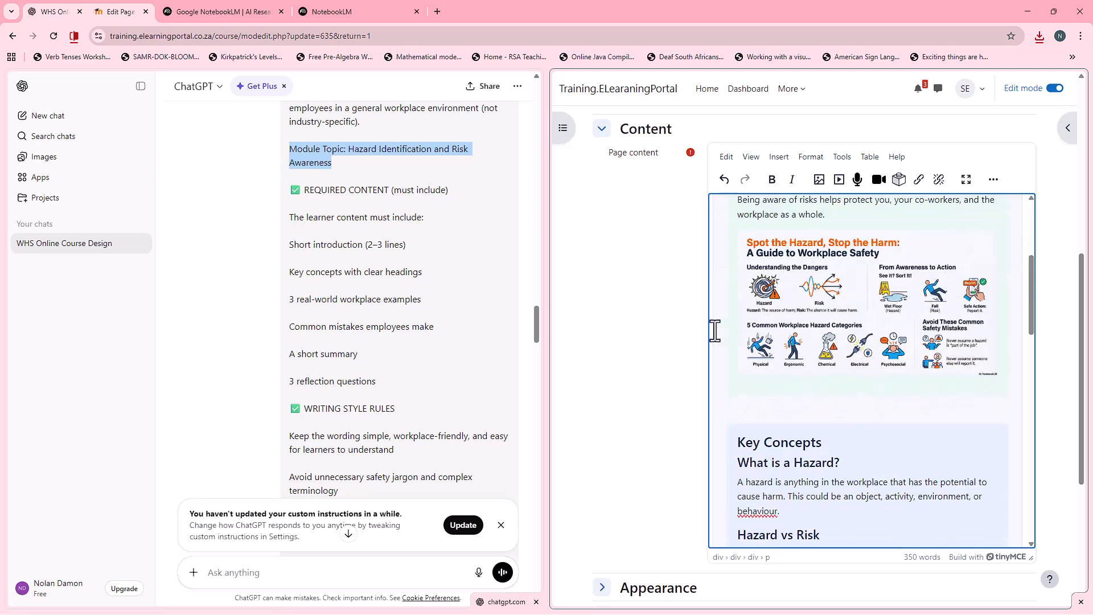
scroll(630, 357, "down", 4)
left_click(874, 525)
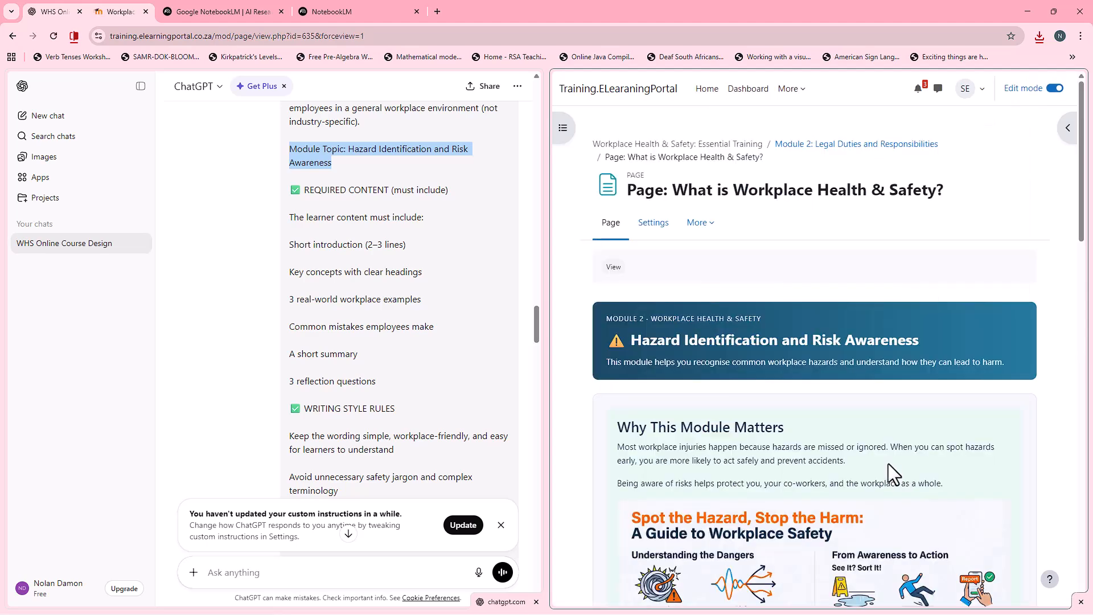
Review the saved Module 2 page from the header banner and infographic through to the Reflection Questions
scroll(811, 350, "down", 3)
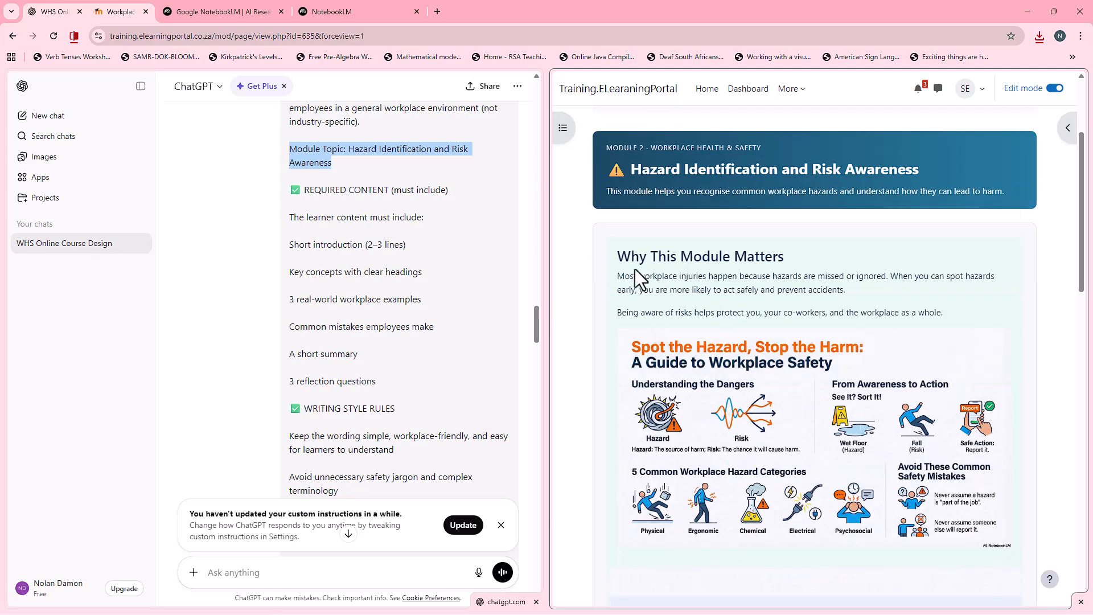
scroll(664, 310, "down", 1)
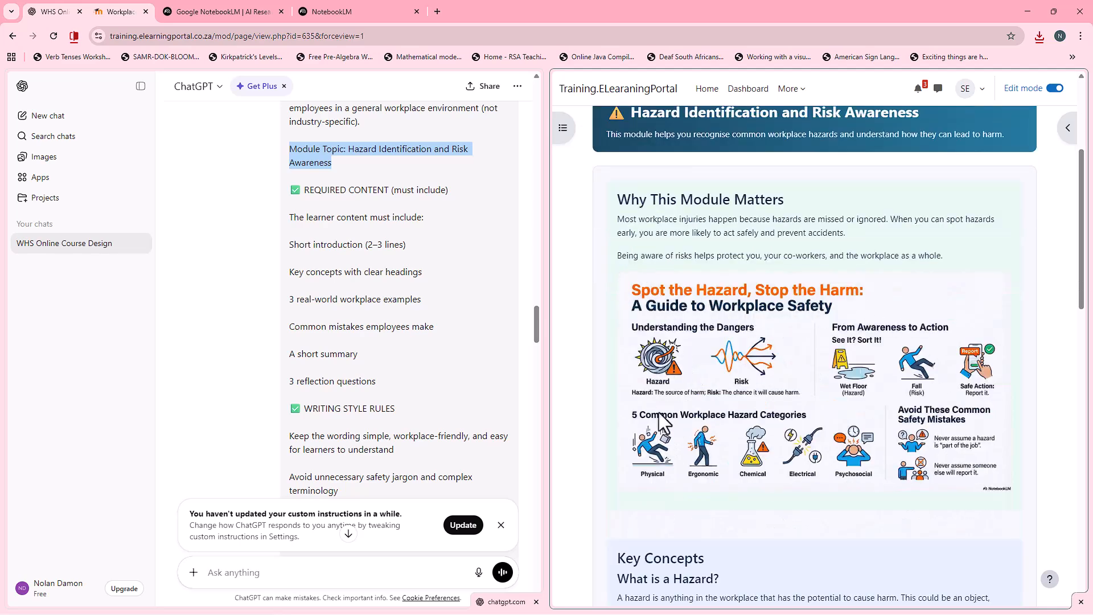
scroll(855, 370, "down", 5)
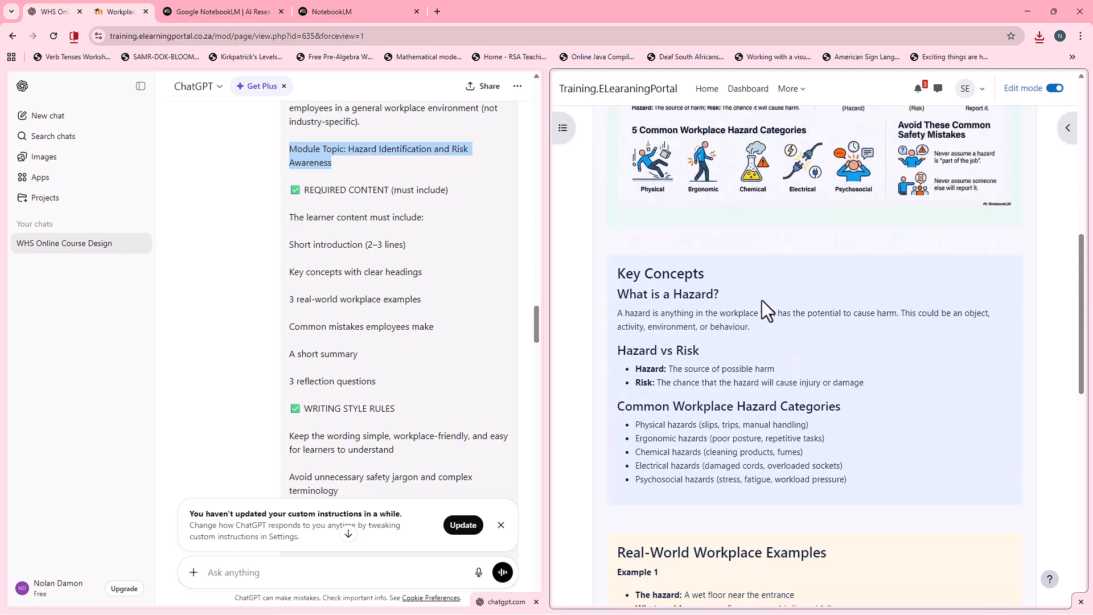
scroll(739, 440, "down", 6)
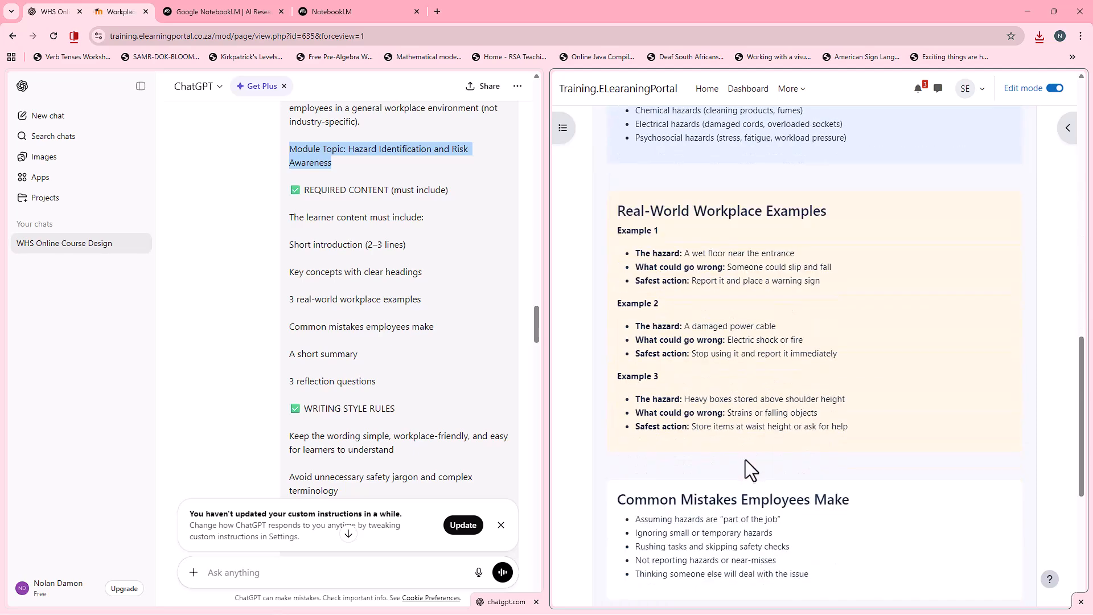
scroll(747, 470, "down", 3)
scroll(746, 410, "down", 2)
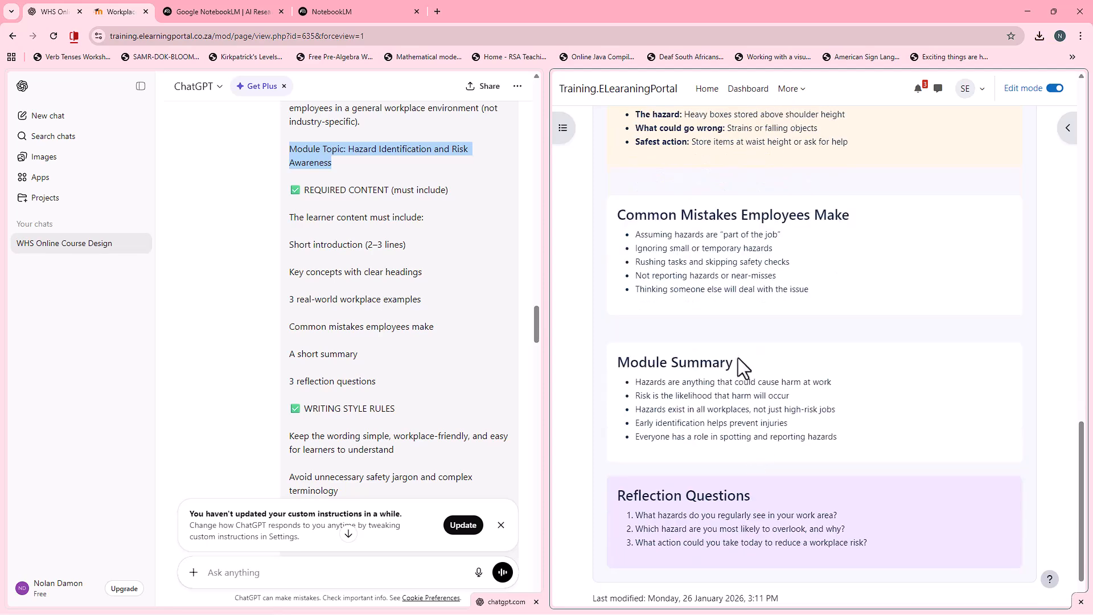
scroll(737, 426, "down", 1)
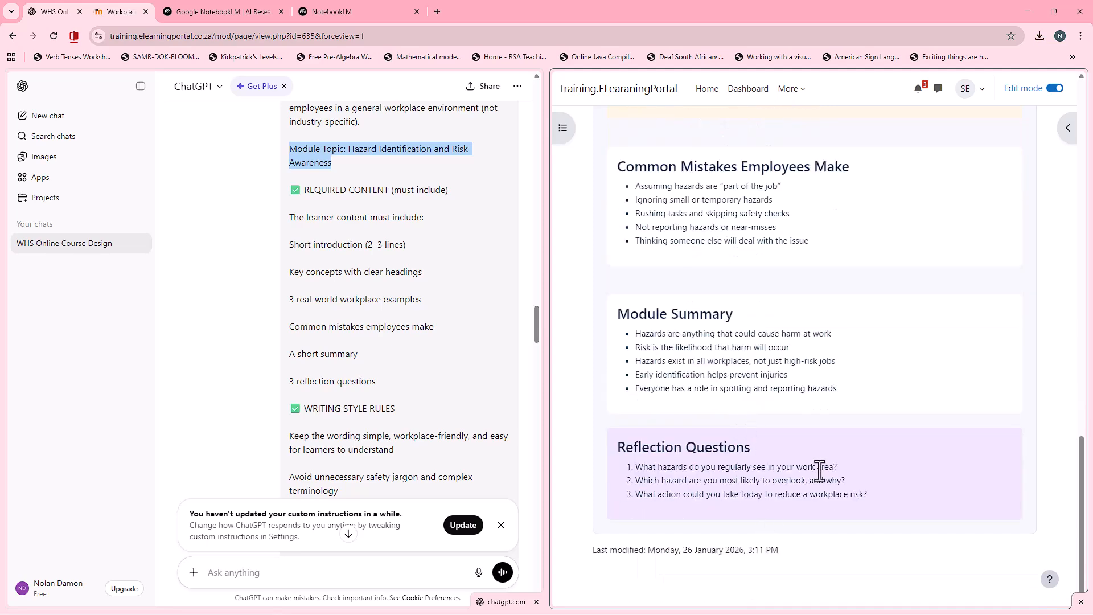
scroll(809, 477, "up", 3)
scroll(808, 478, "up", 15)
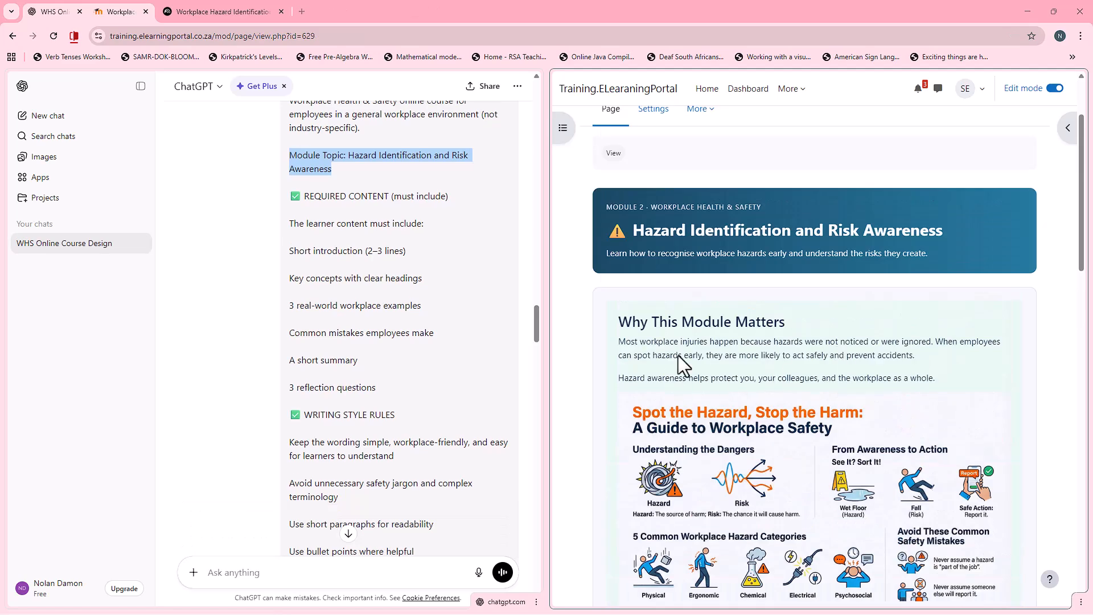
Separate the split view and check the Hazard Identification and Risk Awareness page at full width
left_click(74, 36)
left_click(112, 61)
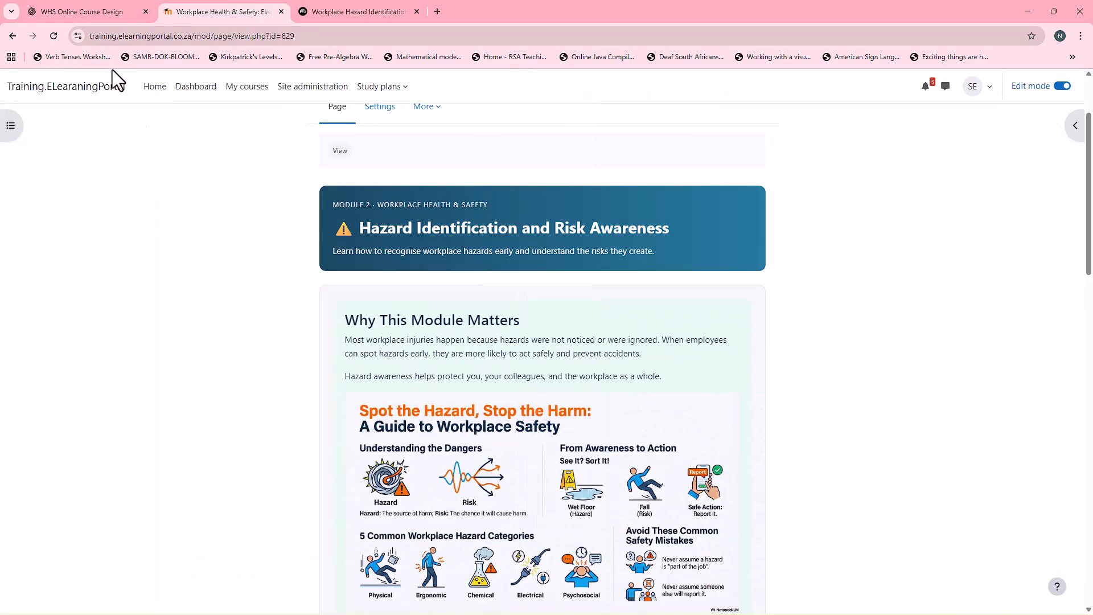
scroll(638, 355, "down", 4)
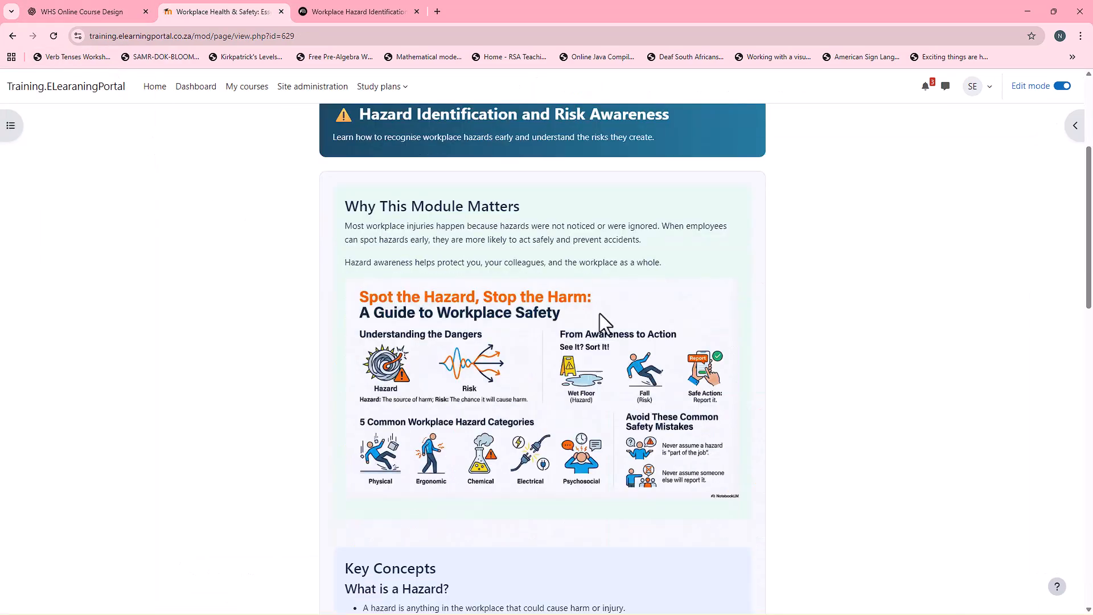
scroll(571, 372, "up", 2)
scroll(517, 359, "down", 2)
scroll(517, 358, "down", 10)
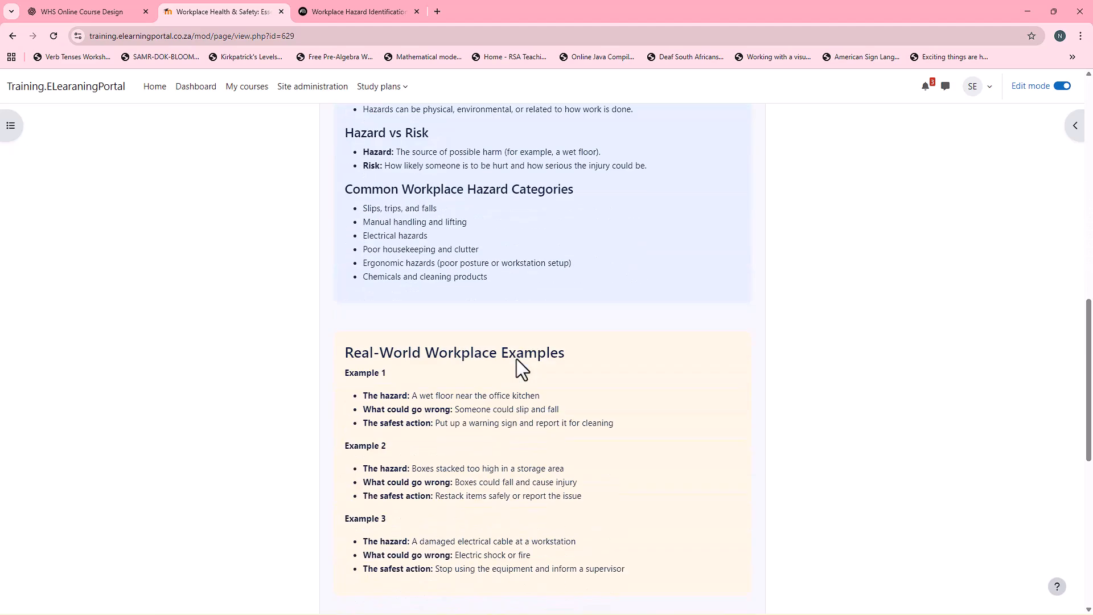
scroll(562, 370, "up", 13)
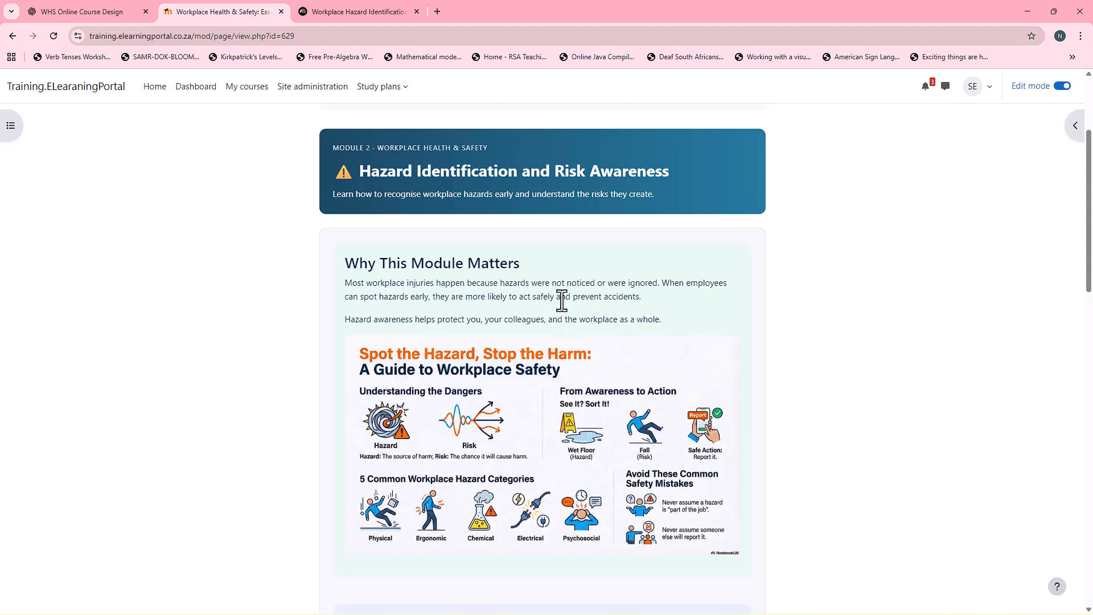
Look at the writing style rules in the ChatGPT prompt, then return to Moodle and examine the page's sections through the Reflection Questions
left_click(105, 12)
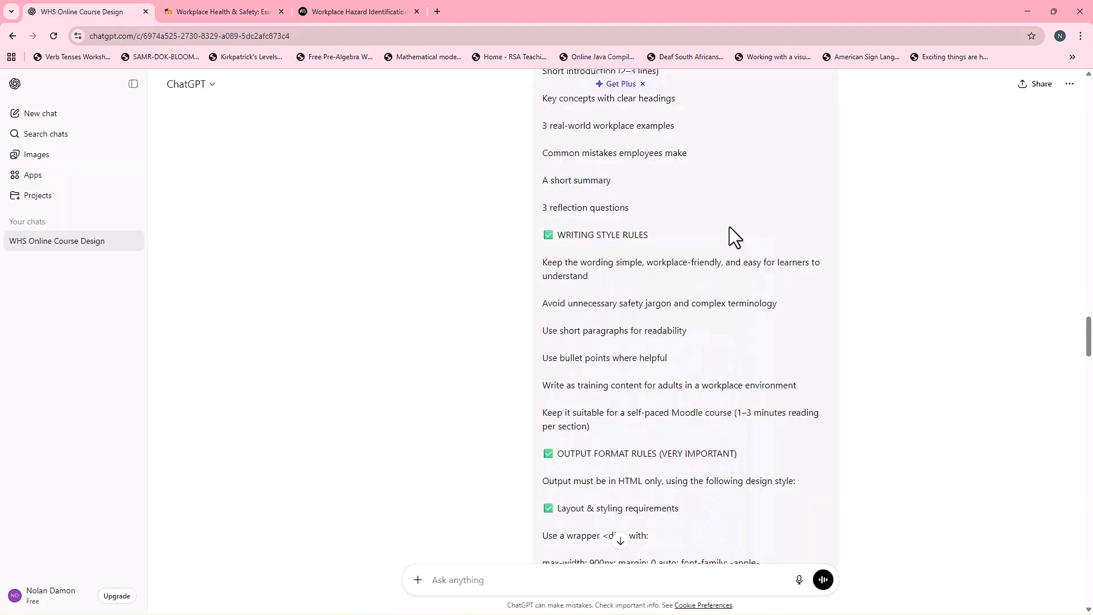
left_click(252, 14)
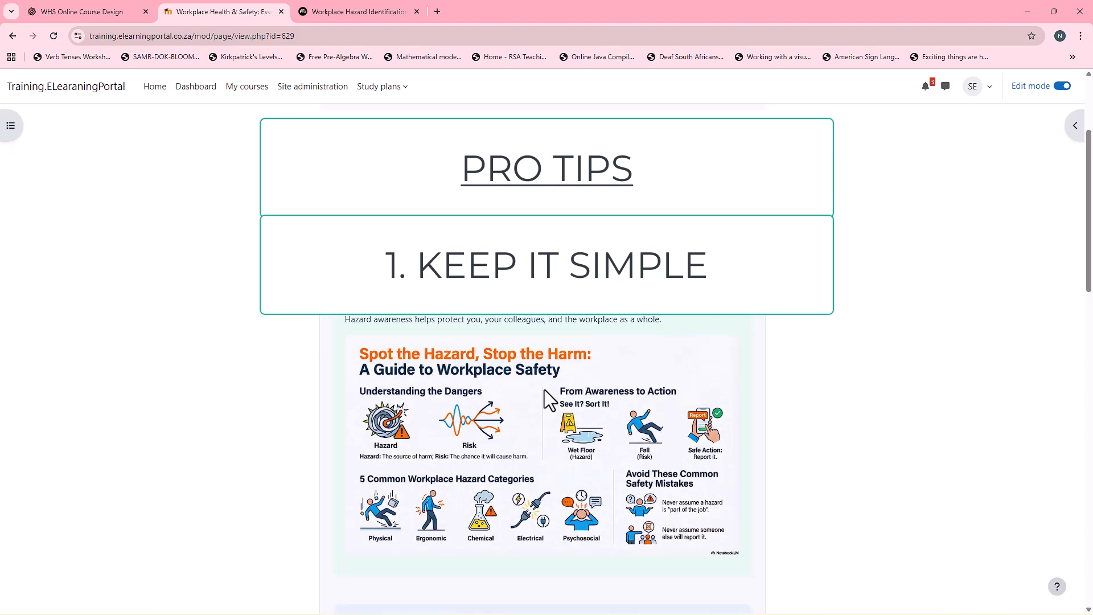
scroll(527, 352, "down", 3)
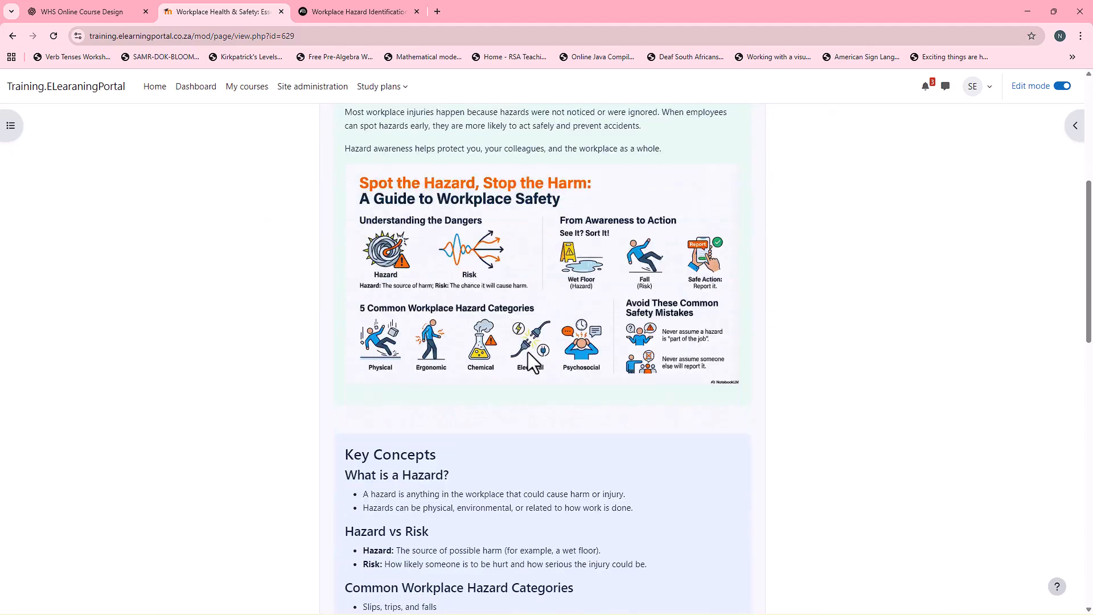
scroll(528, 352, "down", 1)
scroll(528, 352, "down", 3)
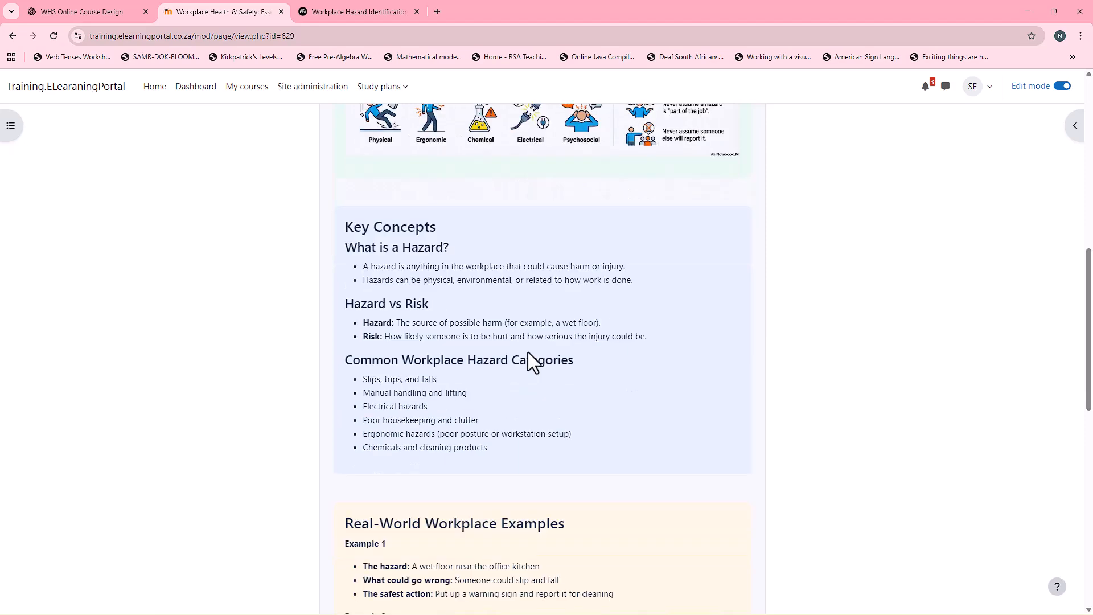
scroll(527, 352, "down", 2)
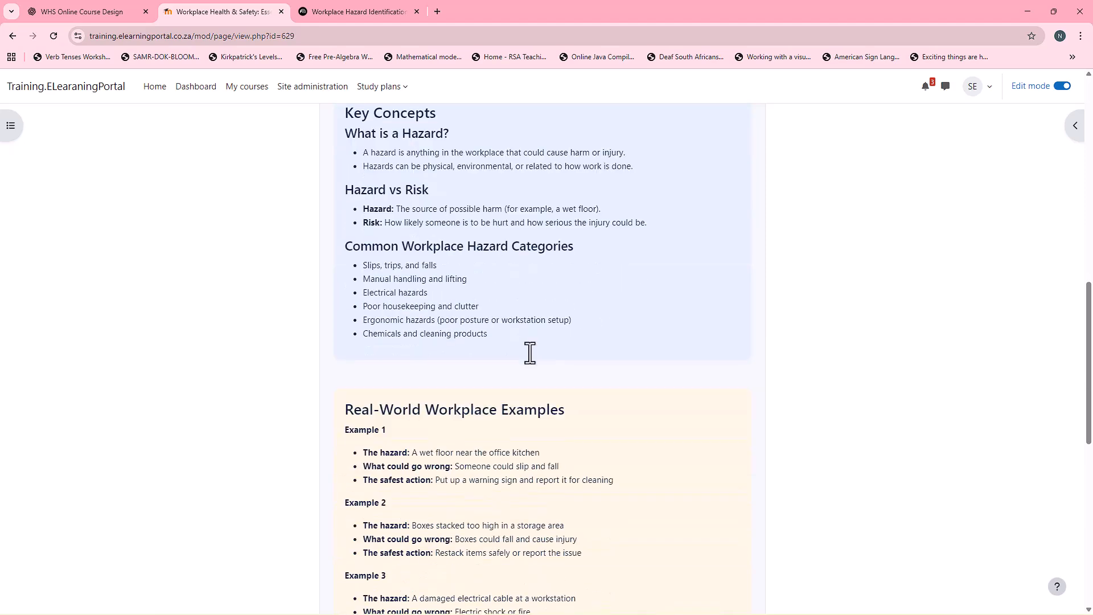
scroll(586, 388, "down", 1)
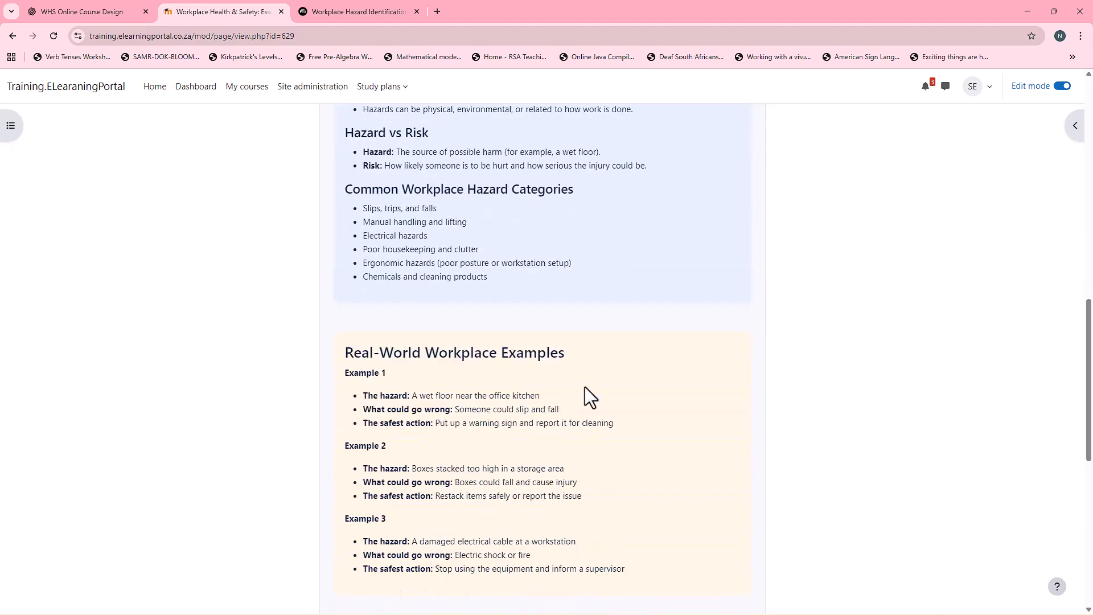
scroll(553, 353, "down", 1)
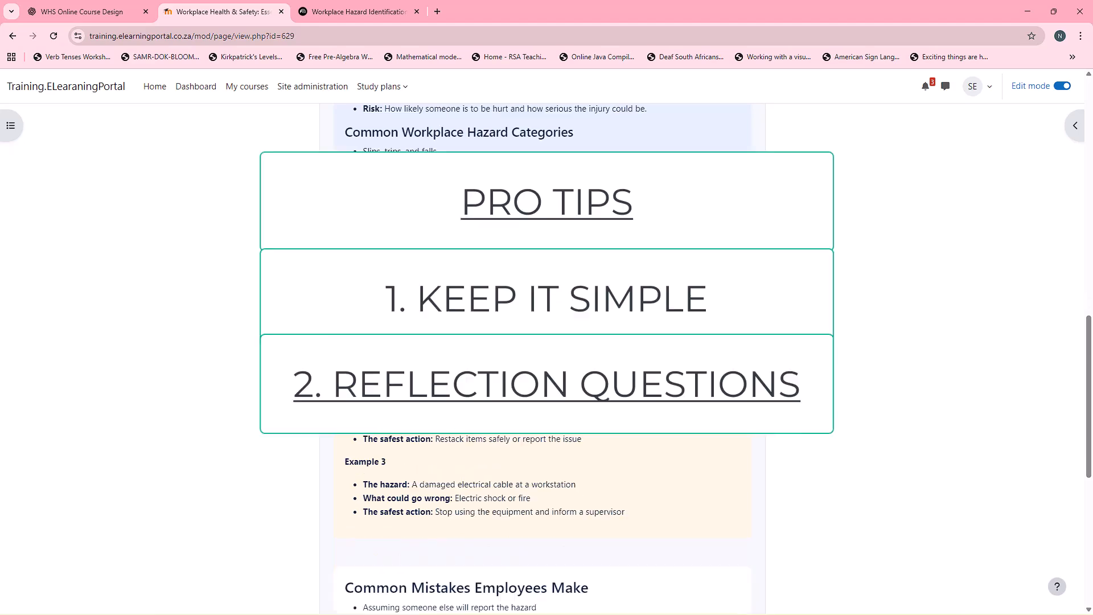
scroll(542, 353, "down", 2)
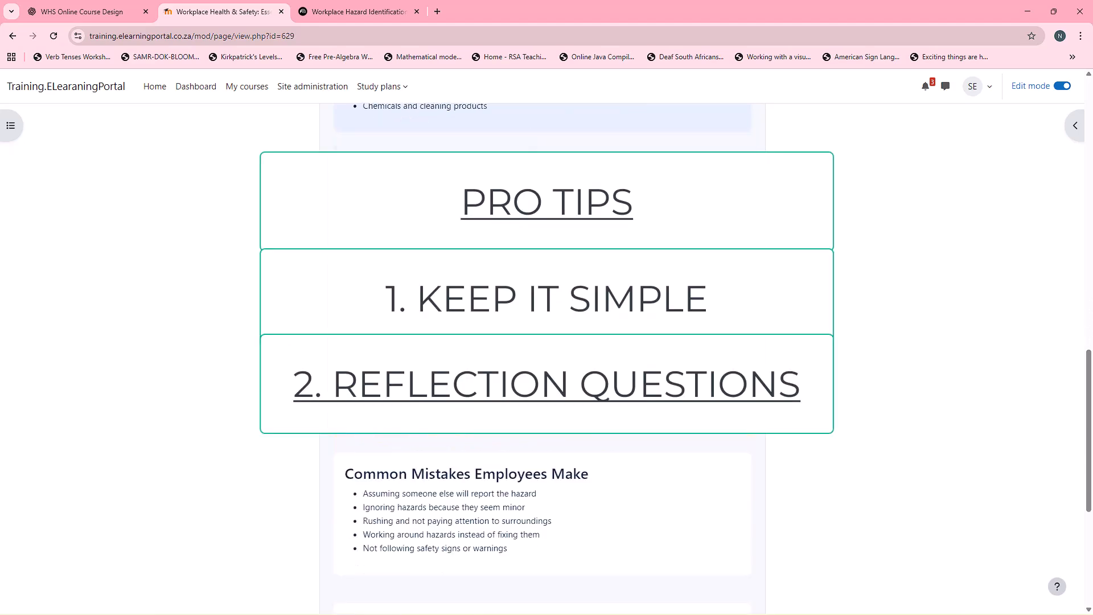
scroll(542, 398, "down", 5)
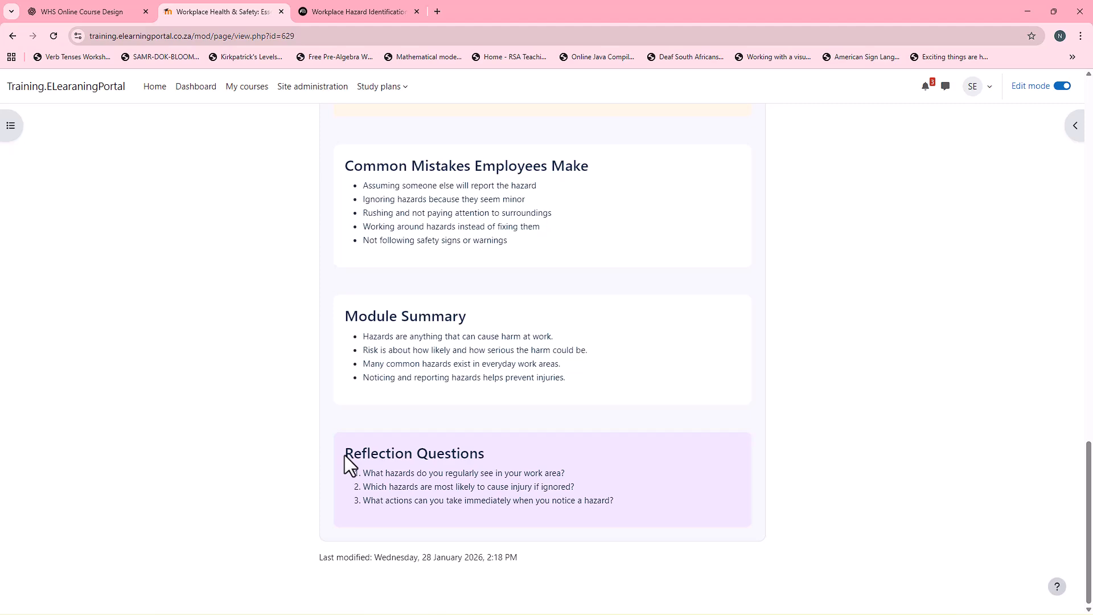
scroll(581, 433, "up", 20)
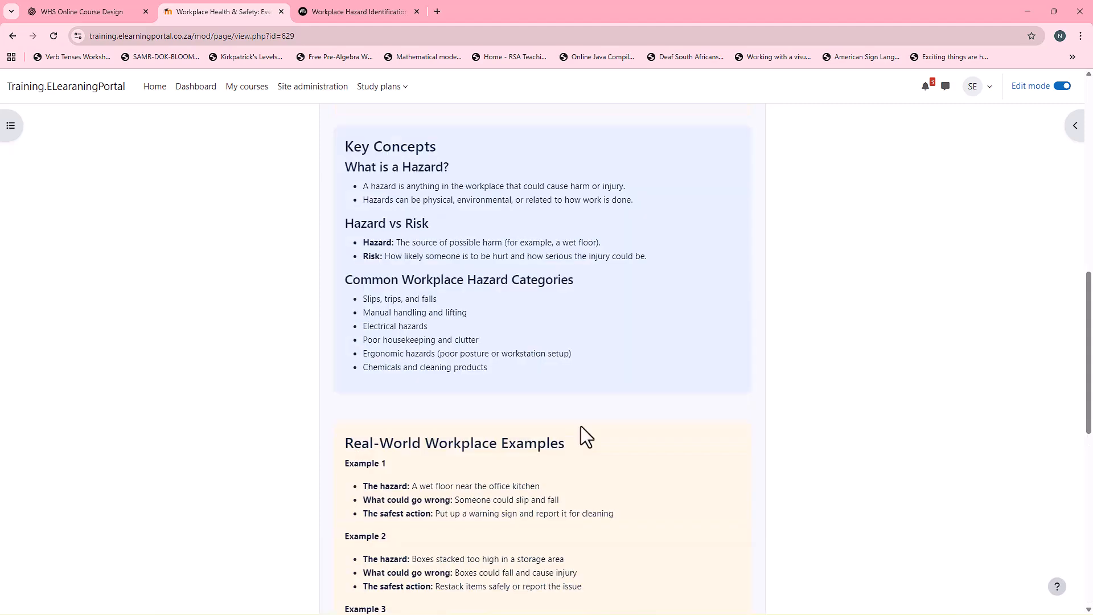
scroll(544, 438, "up", 3)
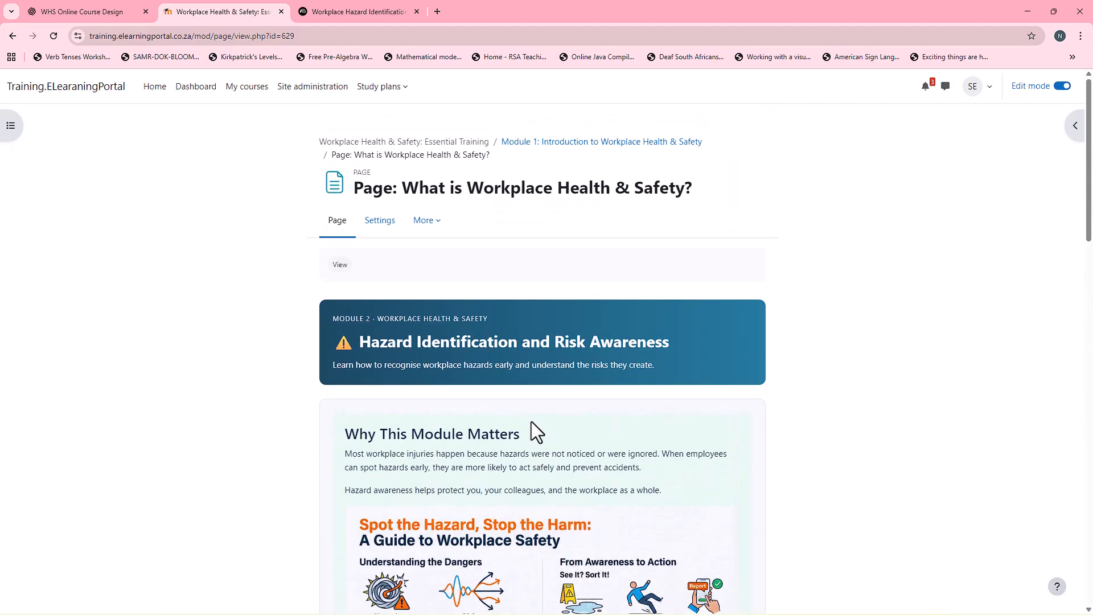
Open the Workplace Health & Safety: Essential Training course page and view the Module 1 activities
left_click(388, 143)
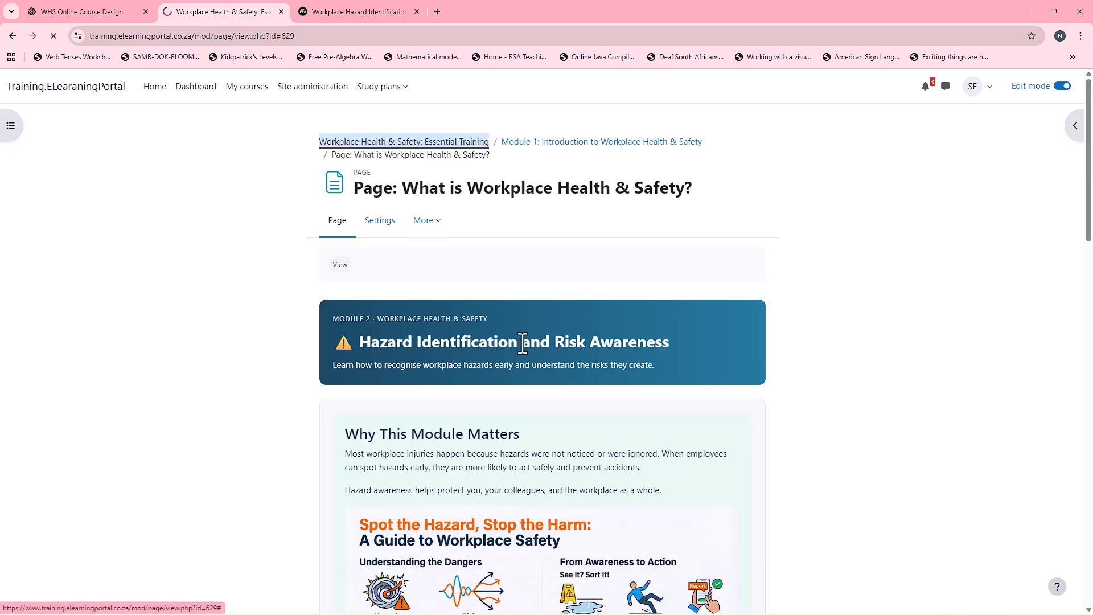
scroll(532, 365, "down", 4)
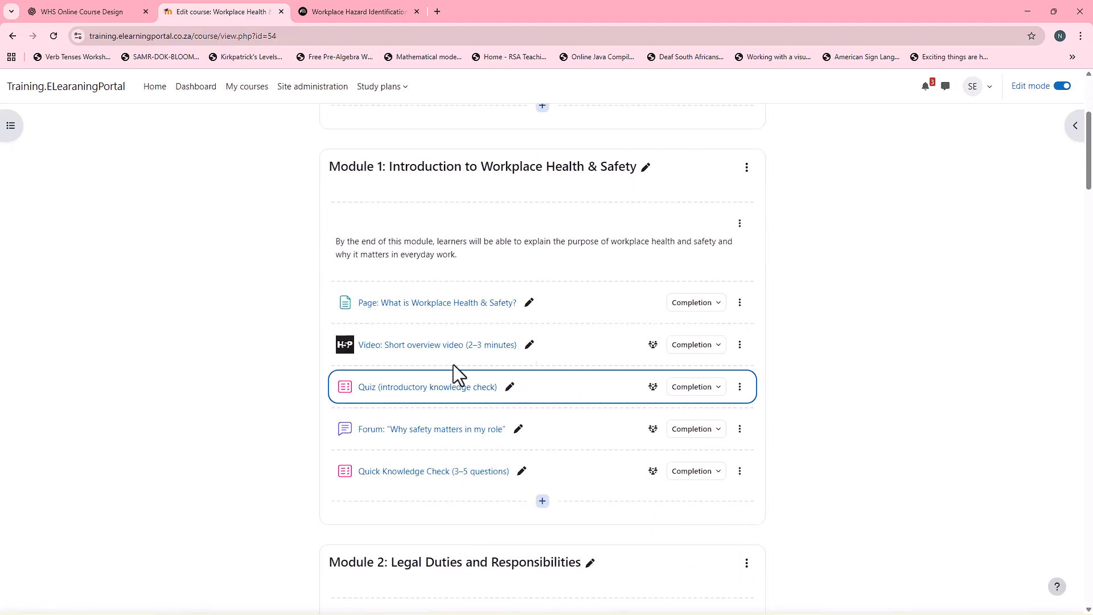